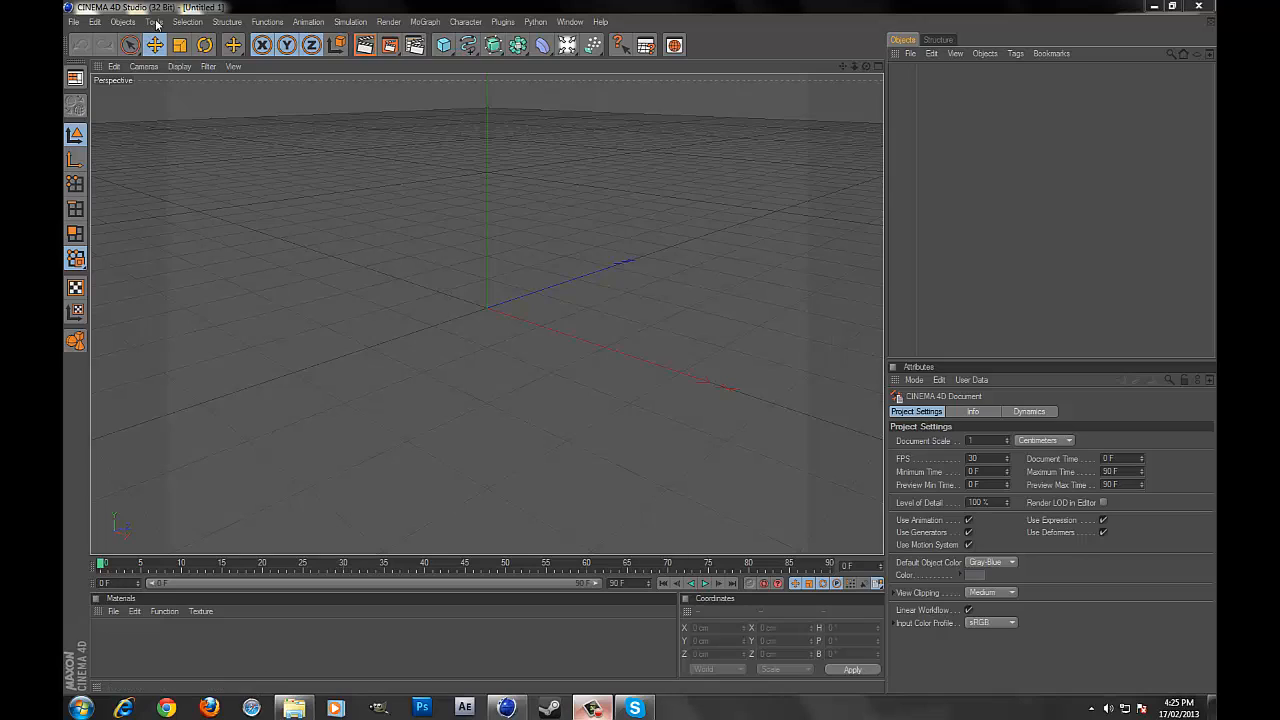
pyautogui.click(436, 24)
pyautogui.moveTo(426, 22)
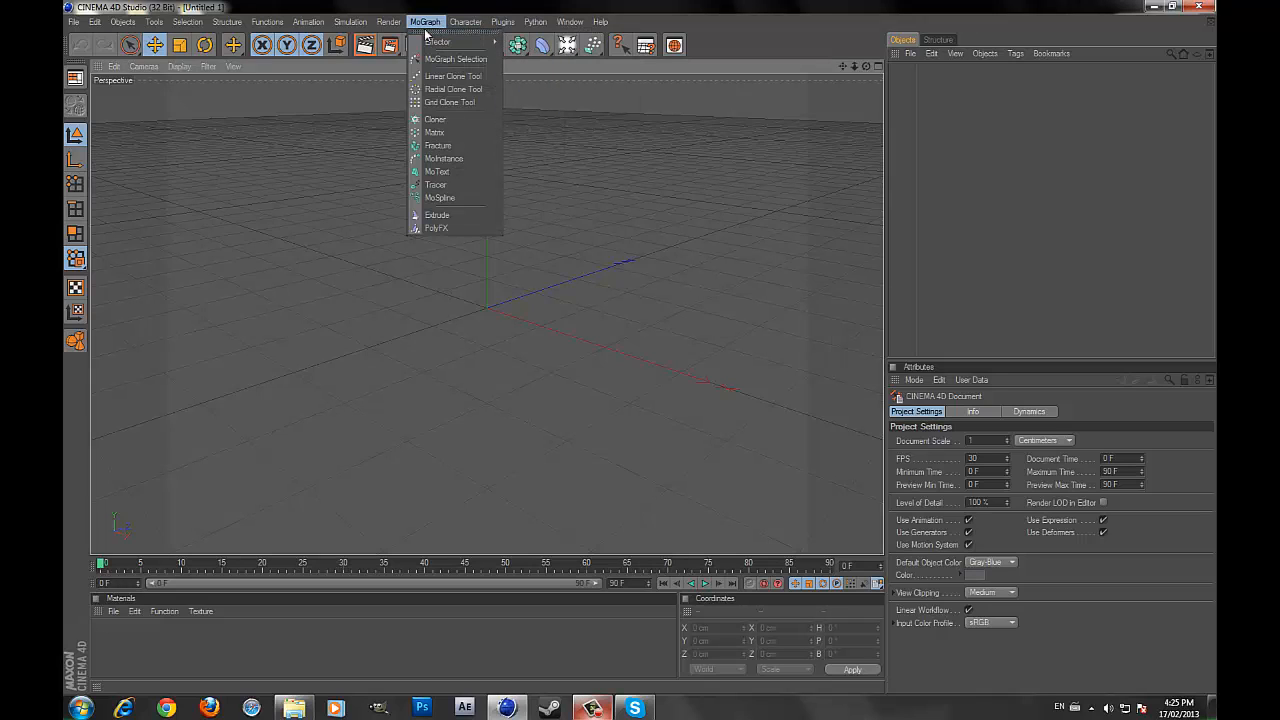
pyautogui.click(635, 7)
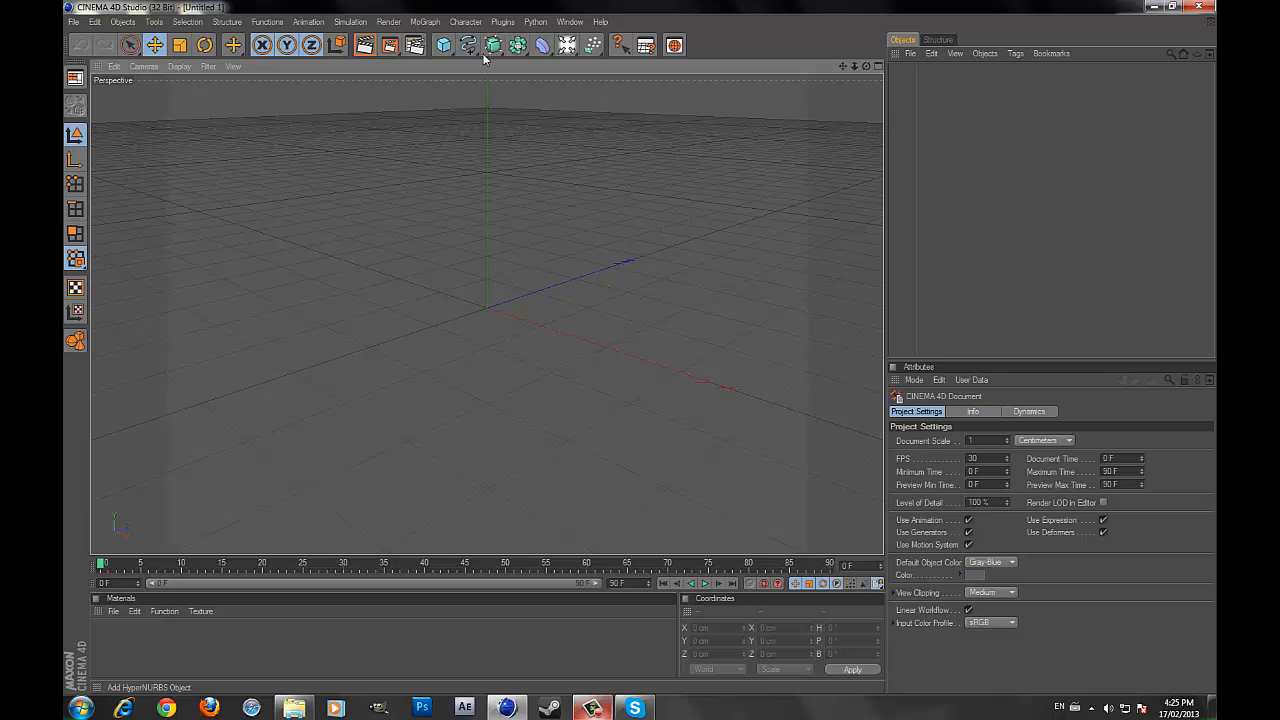
pyautogui.moveTo(470, 48); pyautogui.dragTo(694, 8)
pyautogui.moveTo(468, 44); pyautogui.dragTo(752, 6)
pyautogui.click(468, 45)
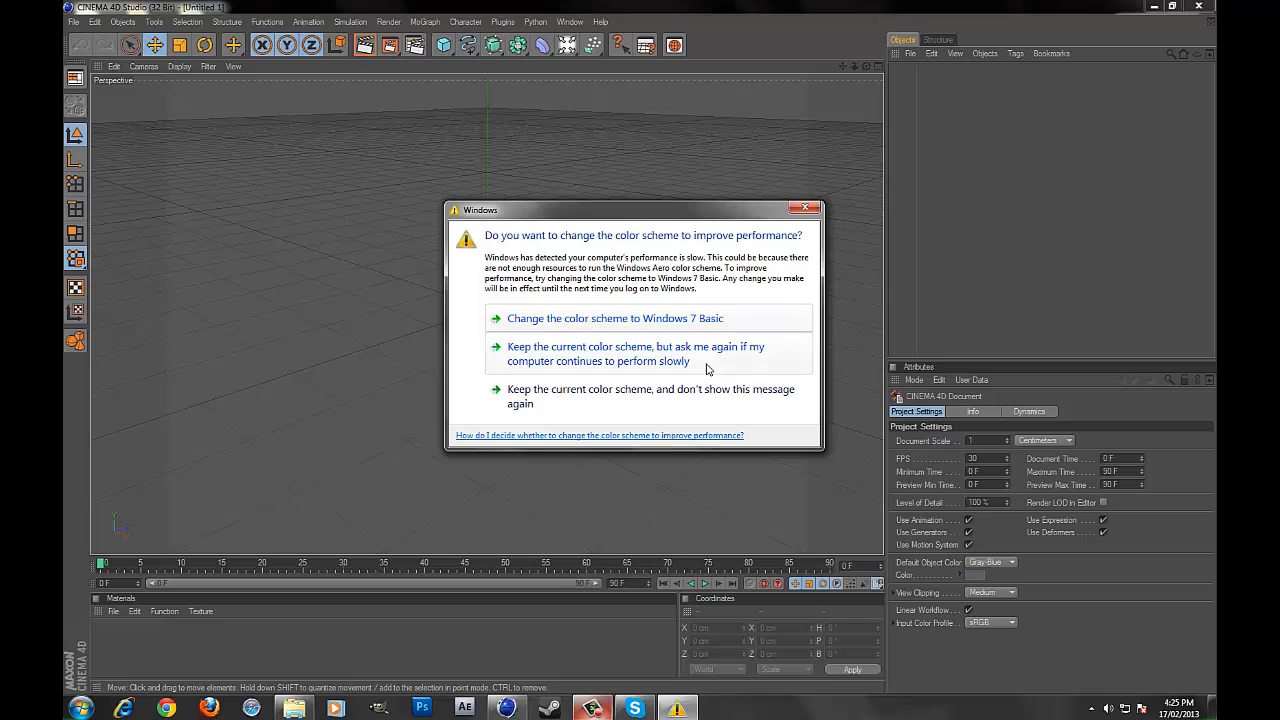
# Step: Dismiss the Windows color scheme prompt and add a Text spline to the scene
pyautogui.click(813, 214)
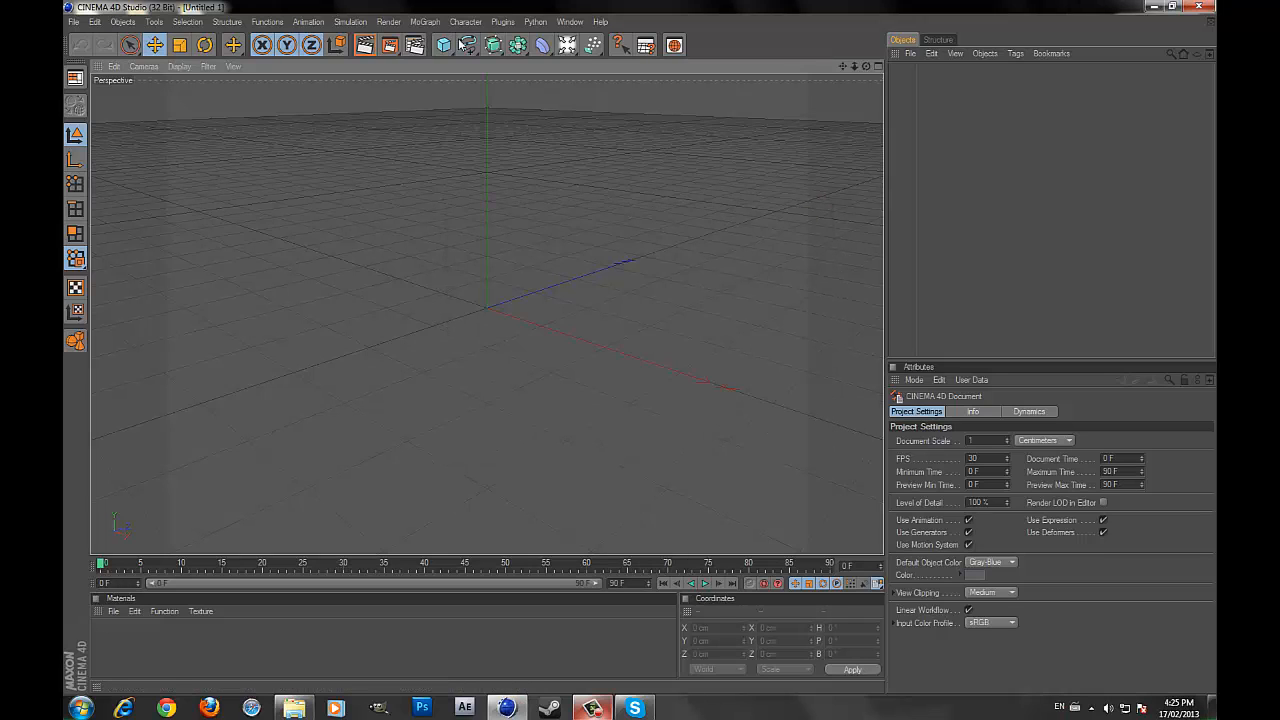
pyautogui.click(468, 45)
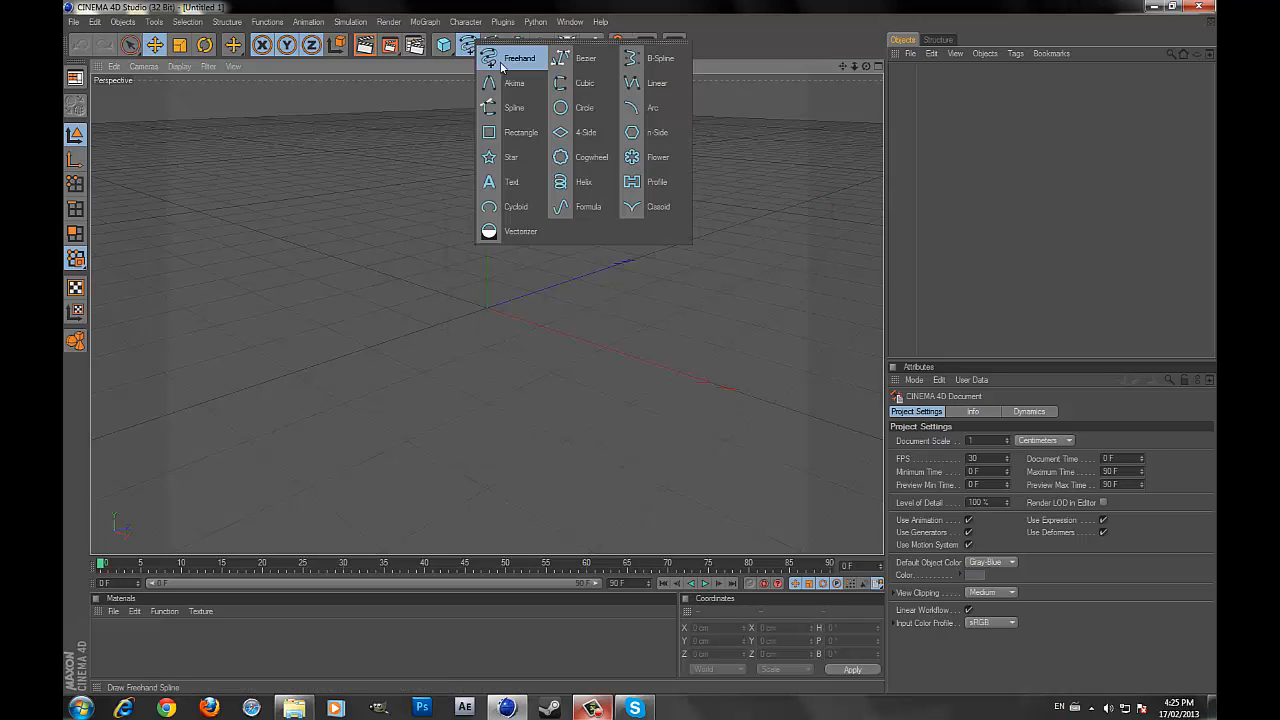
pyautogui.click(520, 182)
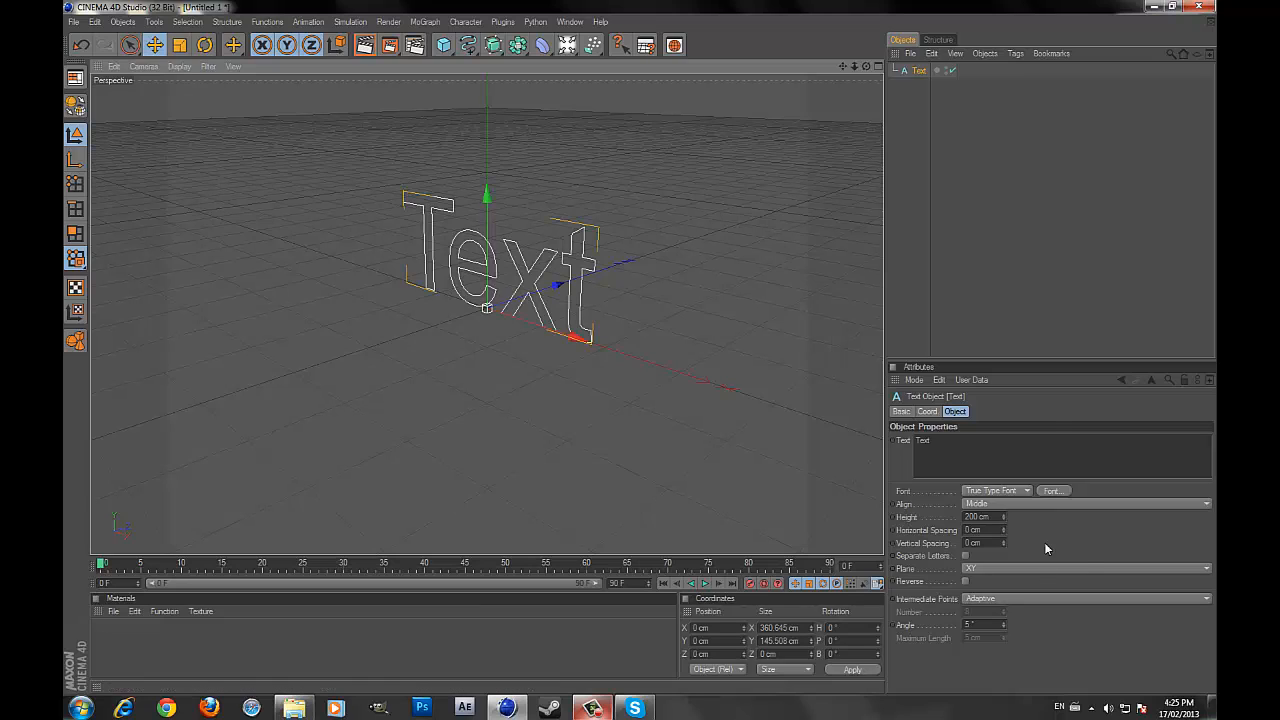
# Step: Replace the Text spline's default wording with ONEHDPRODIGY
pyautogui.click(912, 446)
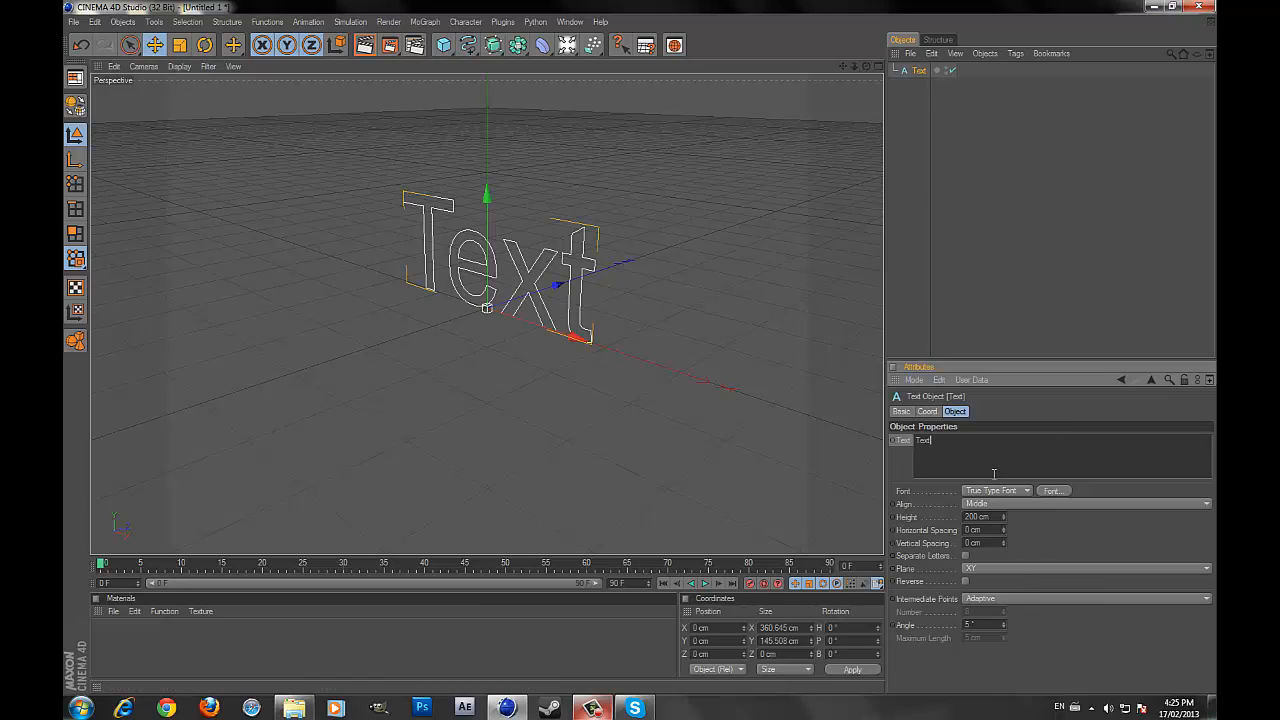
pyautogui.moveTo(981, 464); pyautogui.dragTo(538, 395)
pyautogui.press('BackSpace')
pyautogui.click(538, 395)
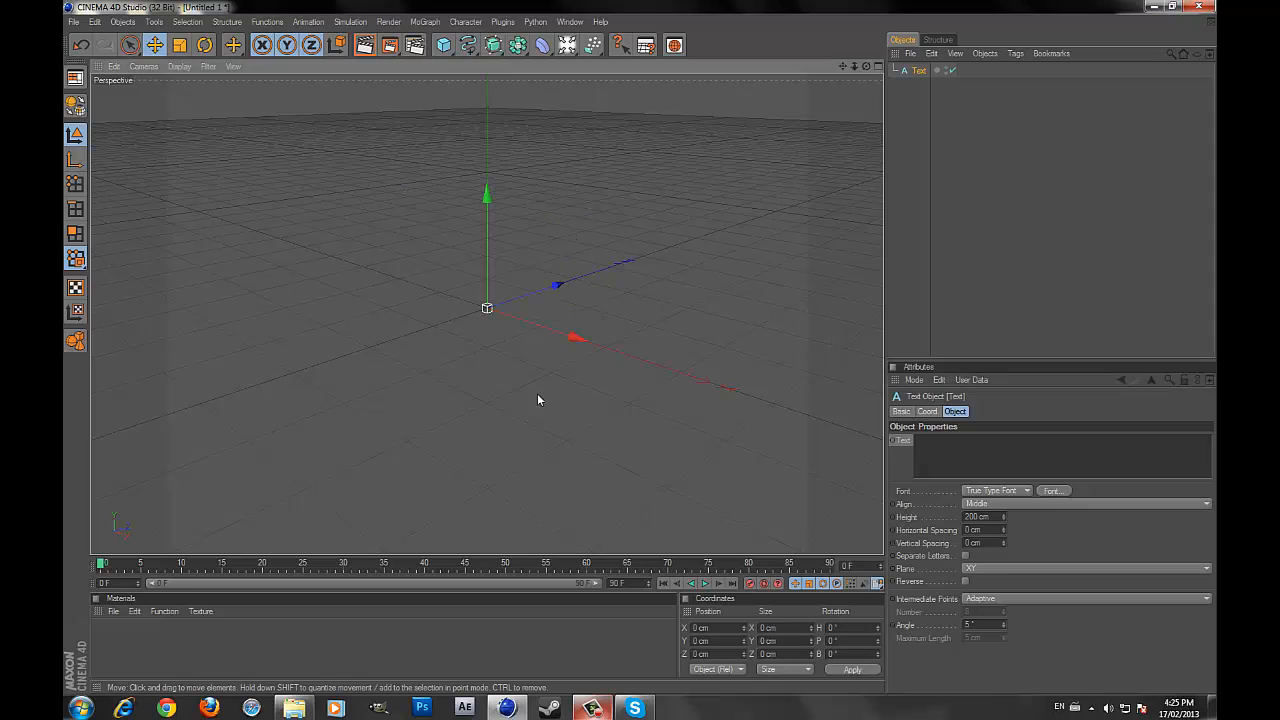
pyautogui.click(1068, 459)
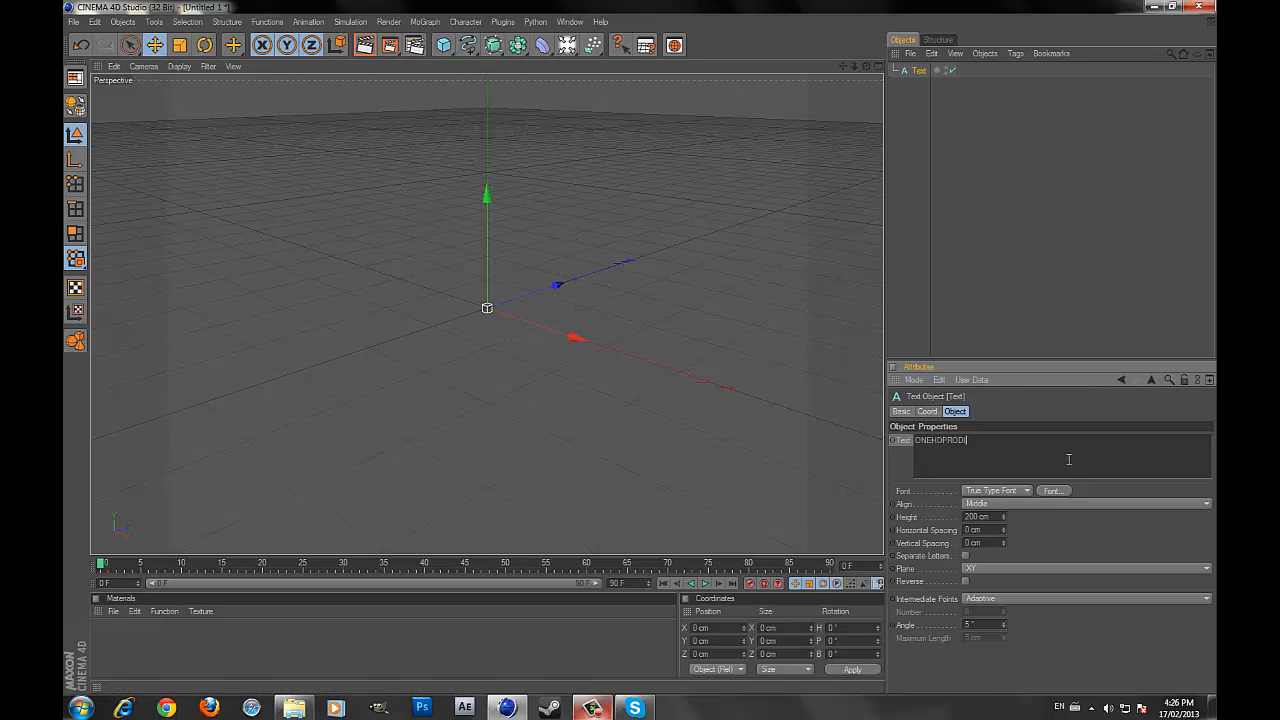
pyautogui.click(910, 306)
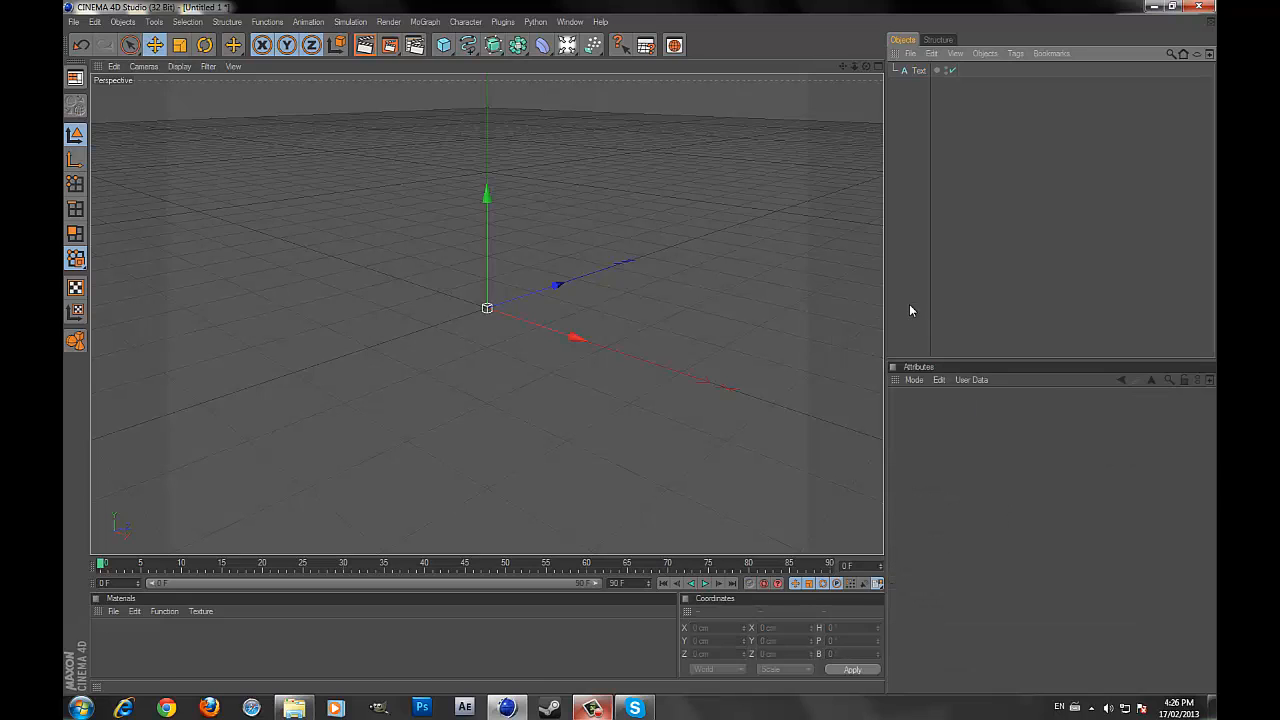
pyautogui.click(922, 72)
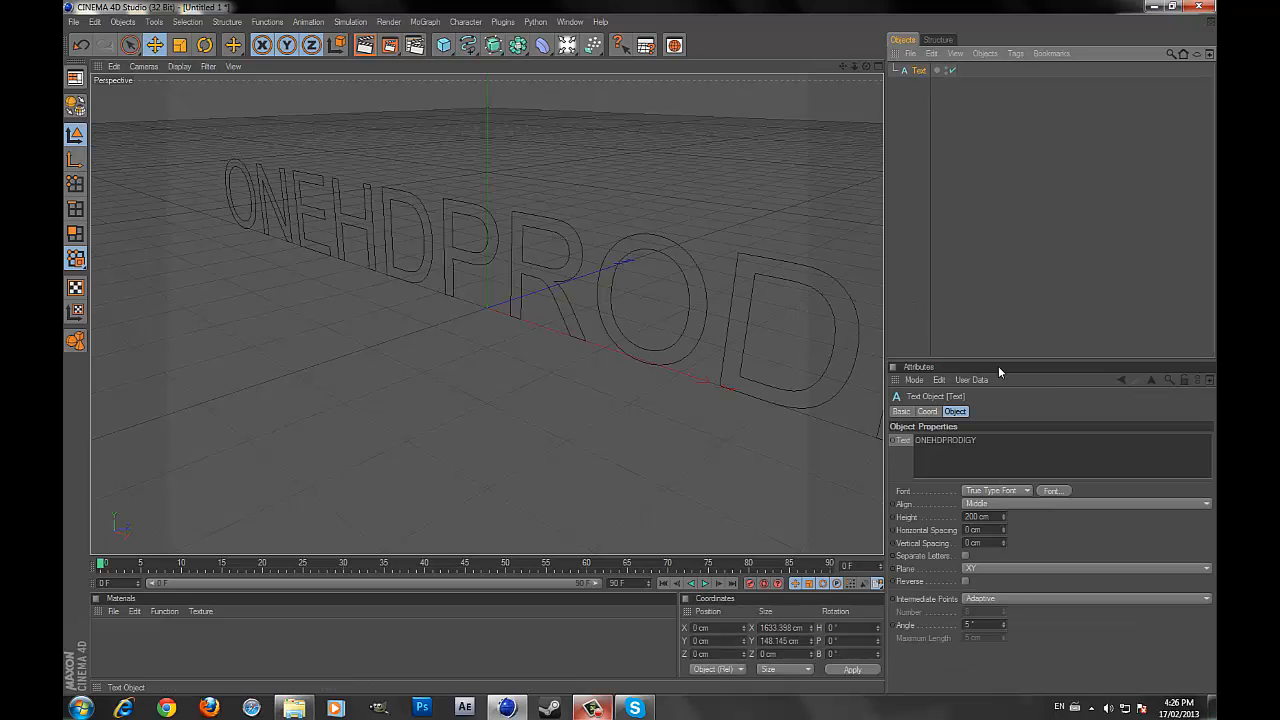
pyautogui.click(1015, 456)
# Step: Open the font selection for the text spline and quit Skype running in the background
pyautogui.click(1055, 490)
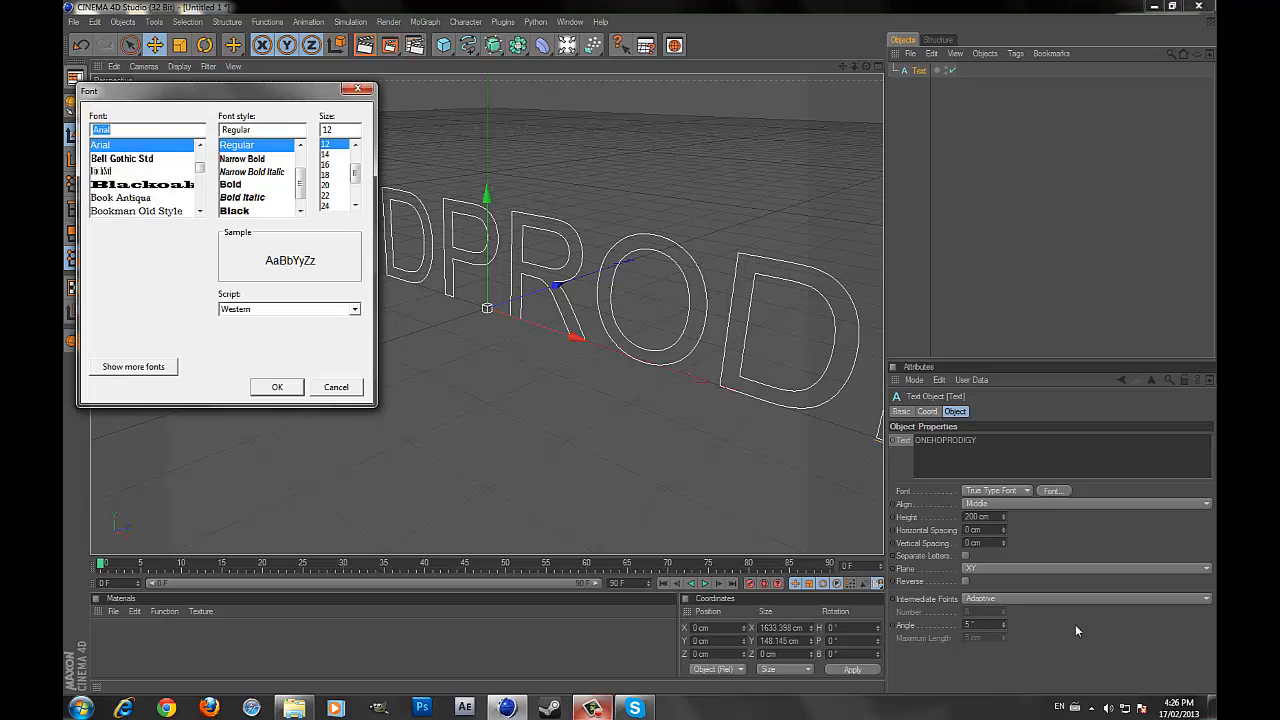
pyautogui.click(1090, 708)
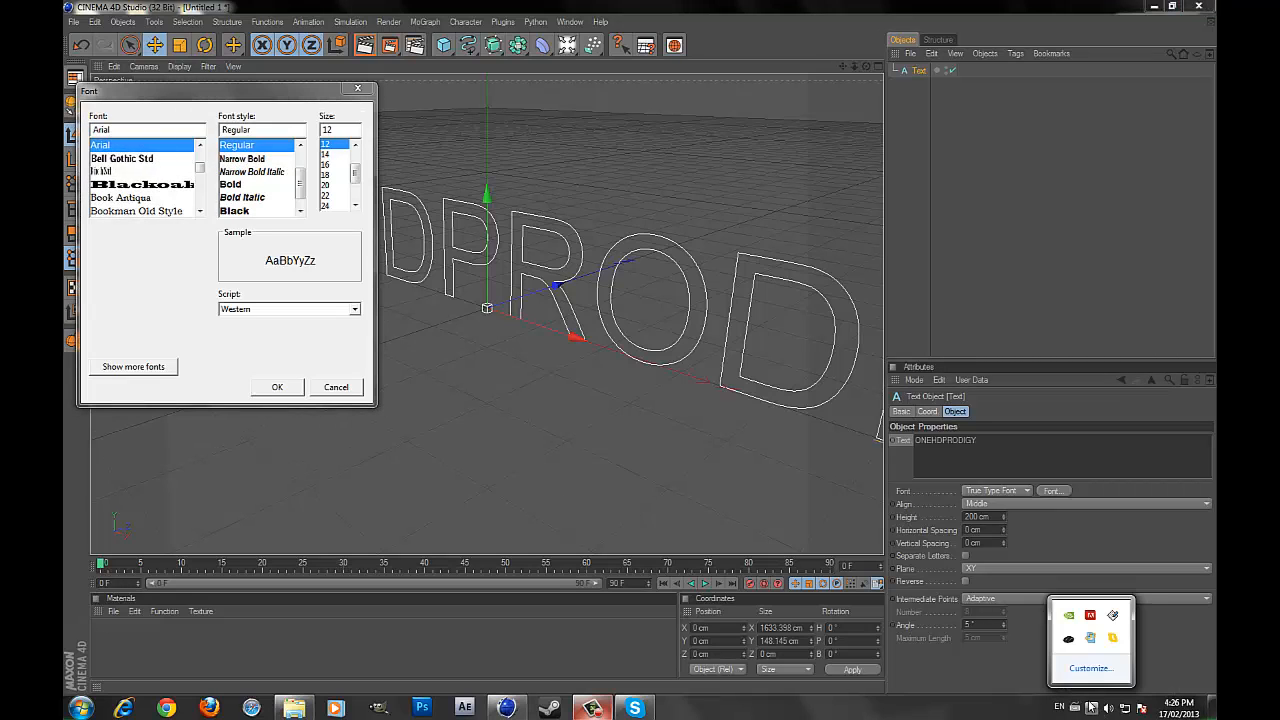
pyautogui.rightClick(1118, 640)
pyautogui.click(1137, 682)
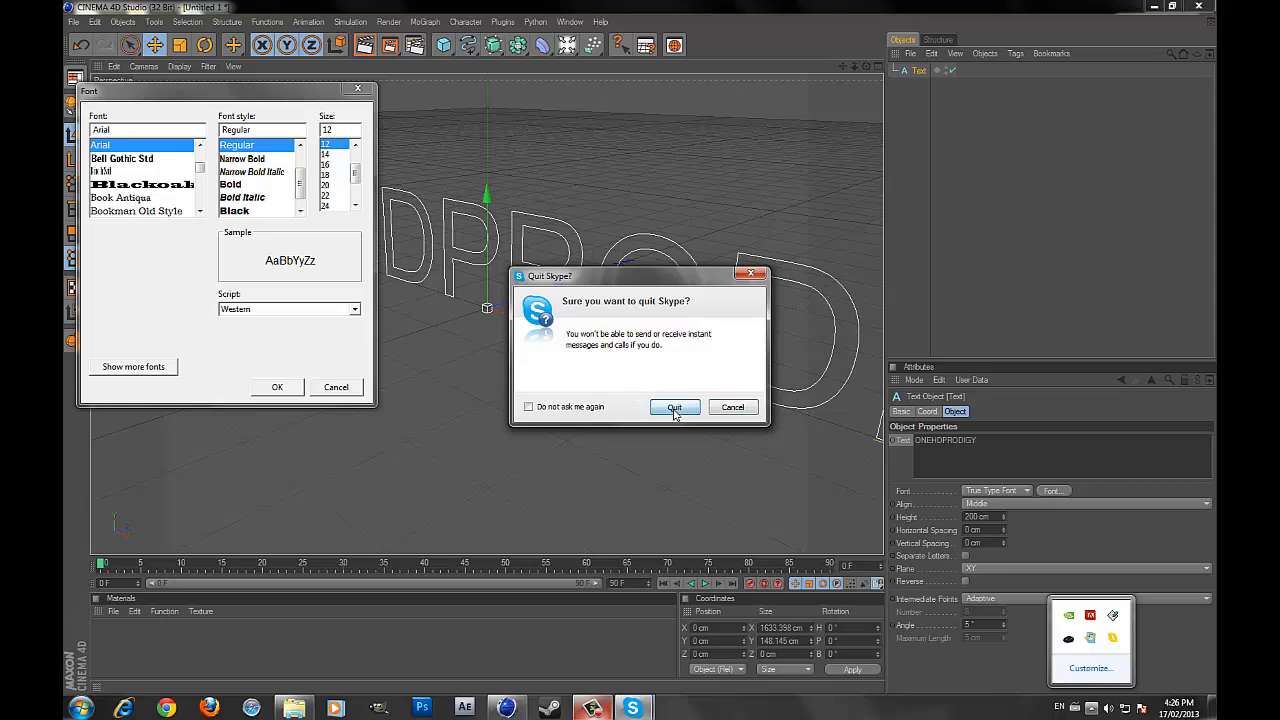
pyautogui.click(675, 407)
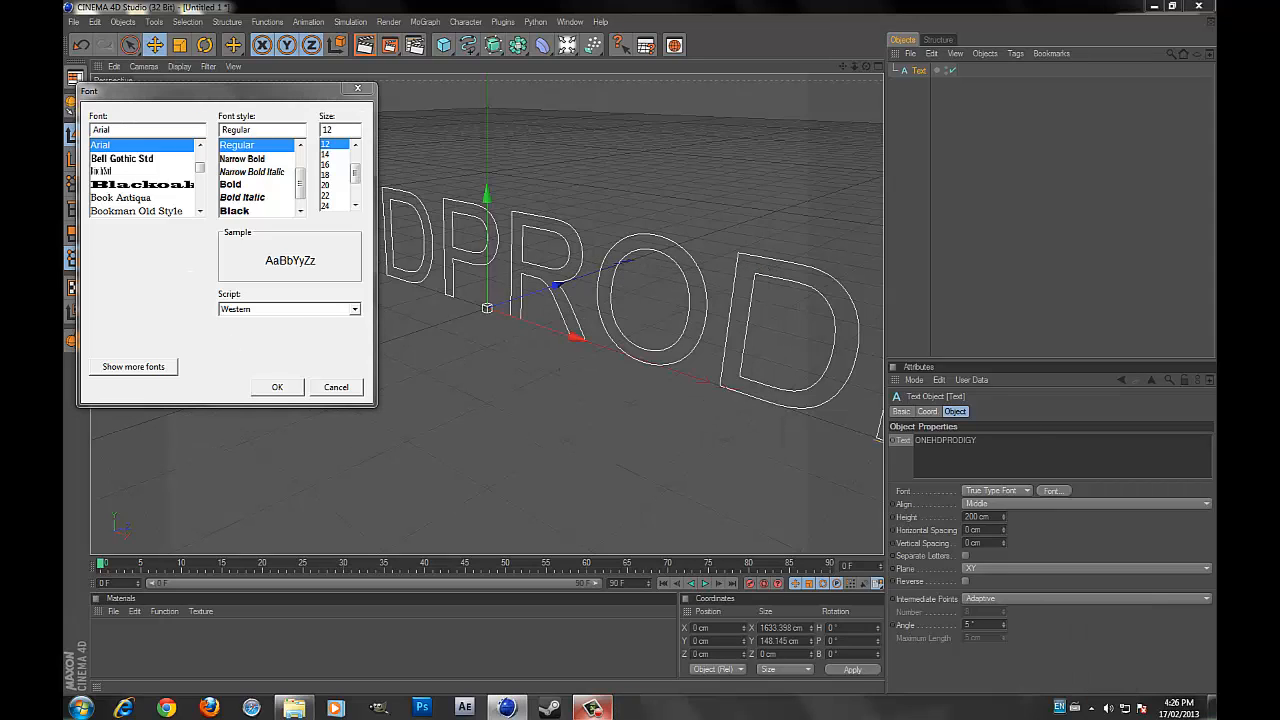
# Step: Find the Nova Solid font and apply it to the ONEHDPRODIGY text
pyautogui.click(160, 198)
pyautogui.scroll(2, 163, 190)
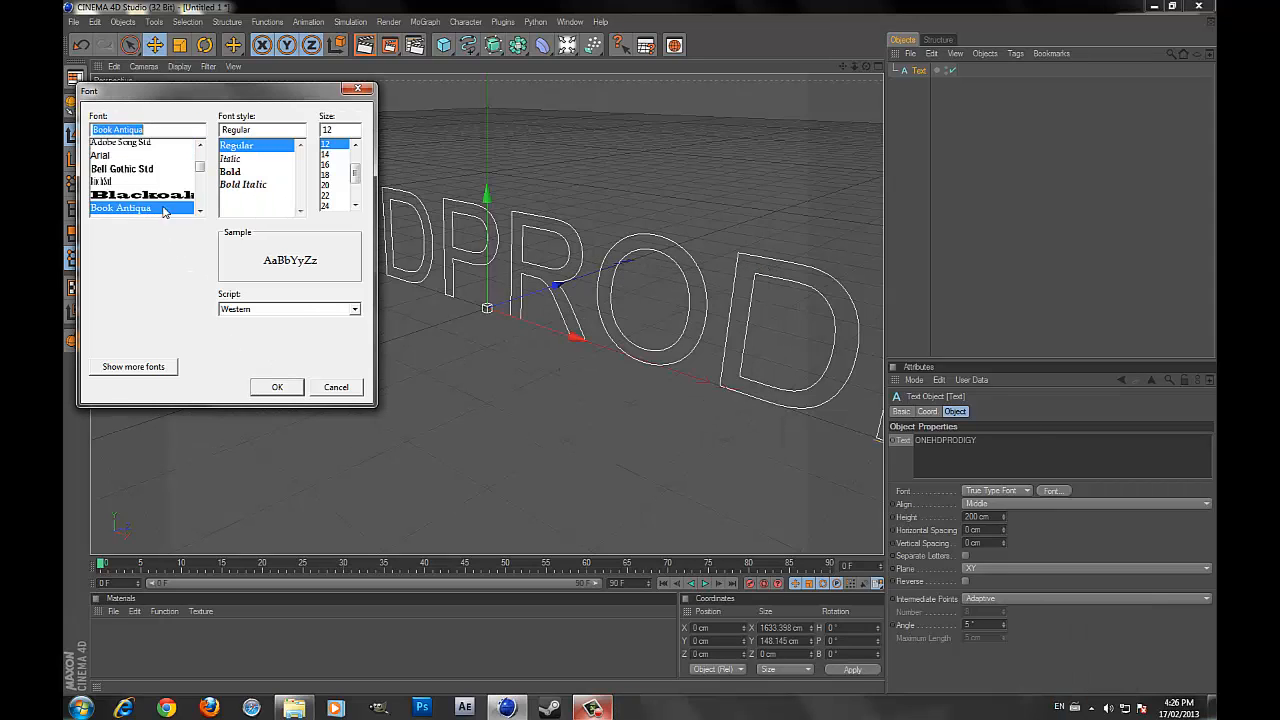
pyautogui.scroll(3, 158, 168)
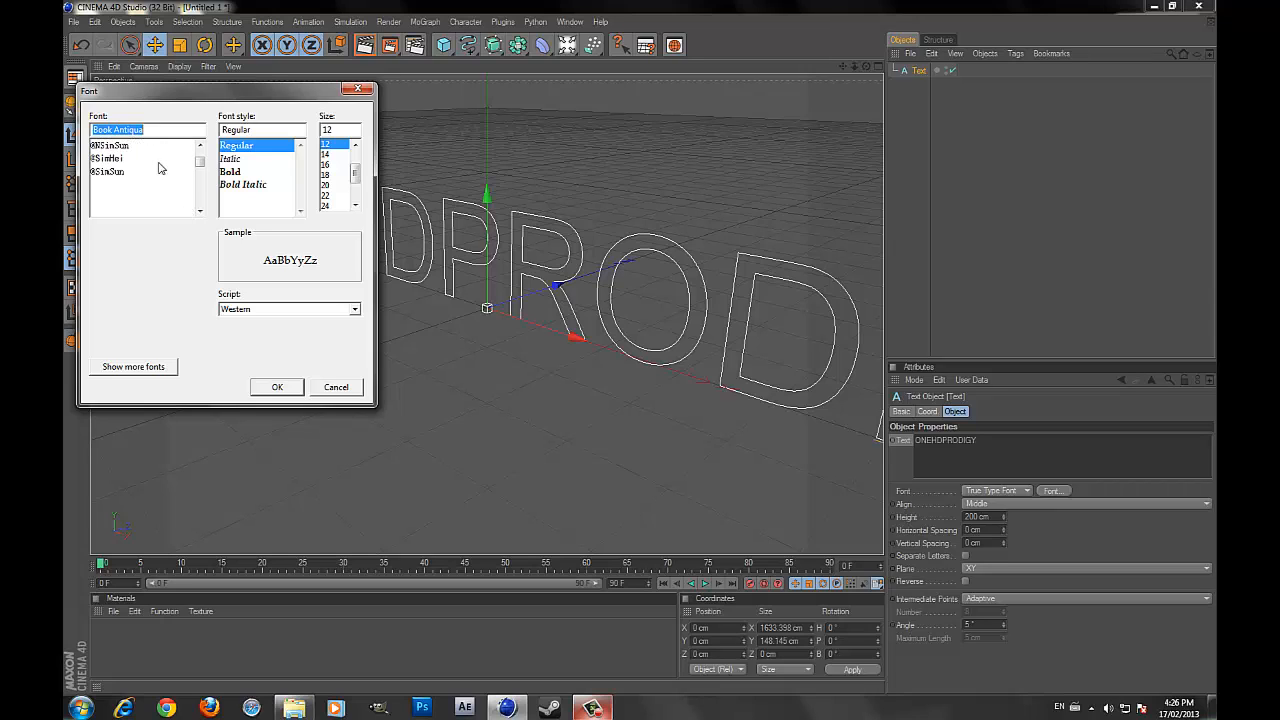
pyautogui.scroll(-4, 157, 166)
pyautogui.scroll(-5, 163, 150)
pyautogui.click(166, 130)
pyautogui.write('N')
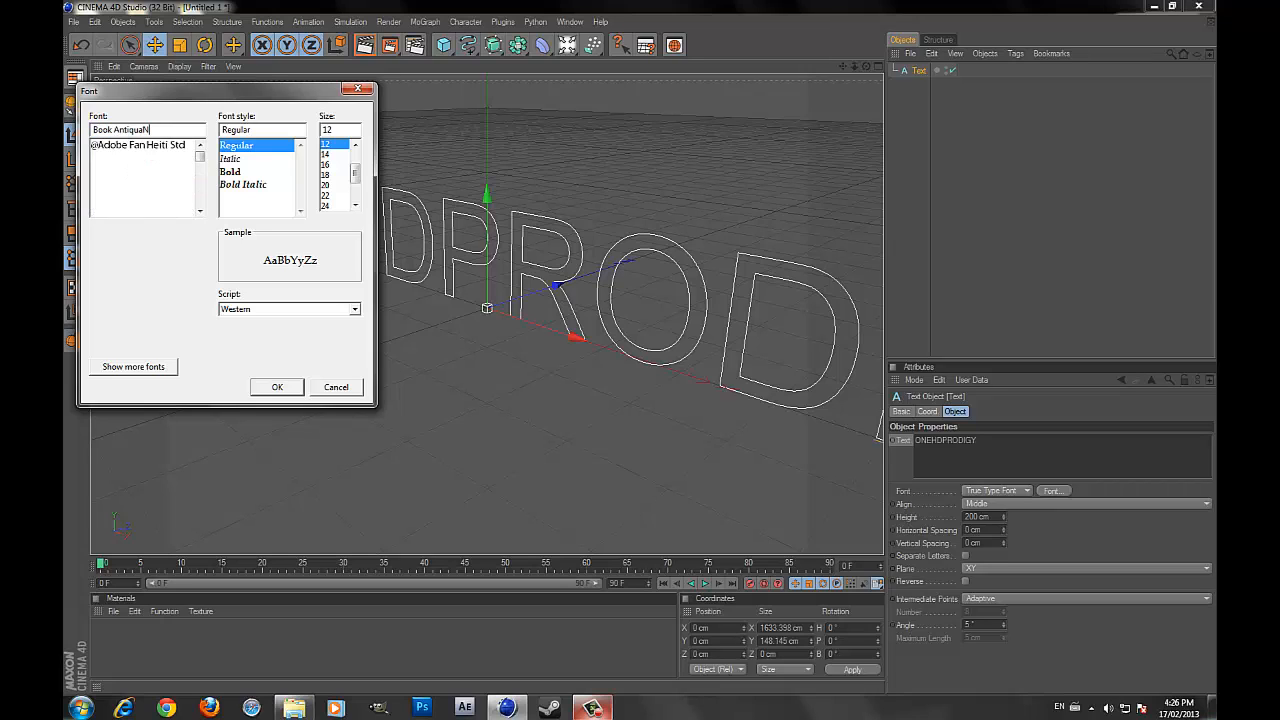
pyautogui.moveTo(167, 130); pyautogui.dragTo(92, 130)
pyautogui.write('N')
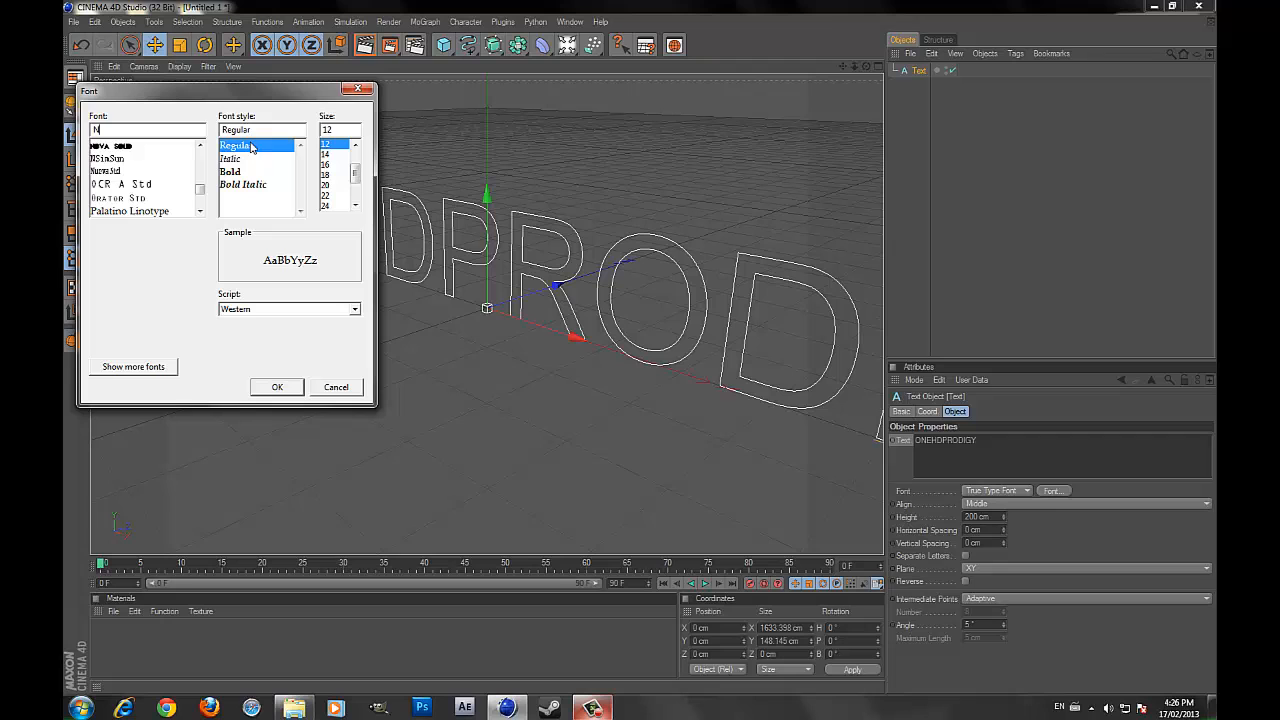
pyautogui.click(154, 147)
pyautogui.click(277, 388)
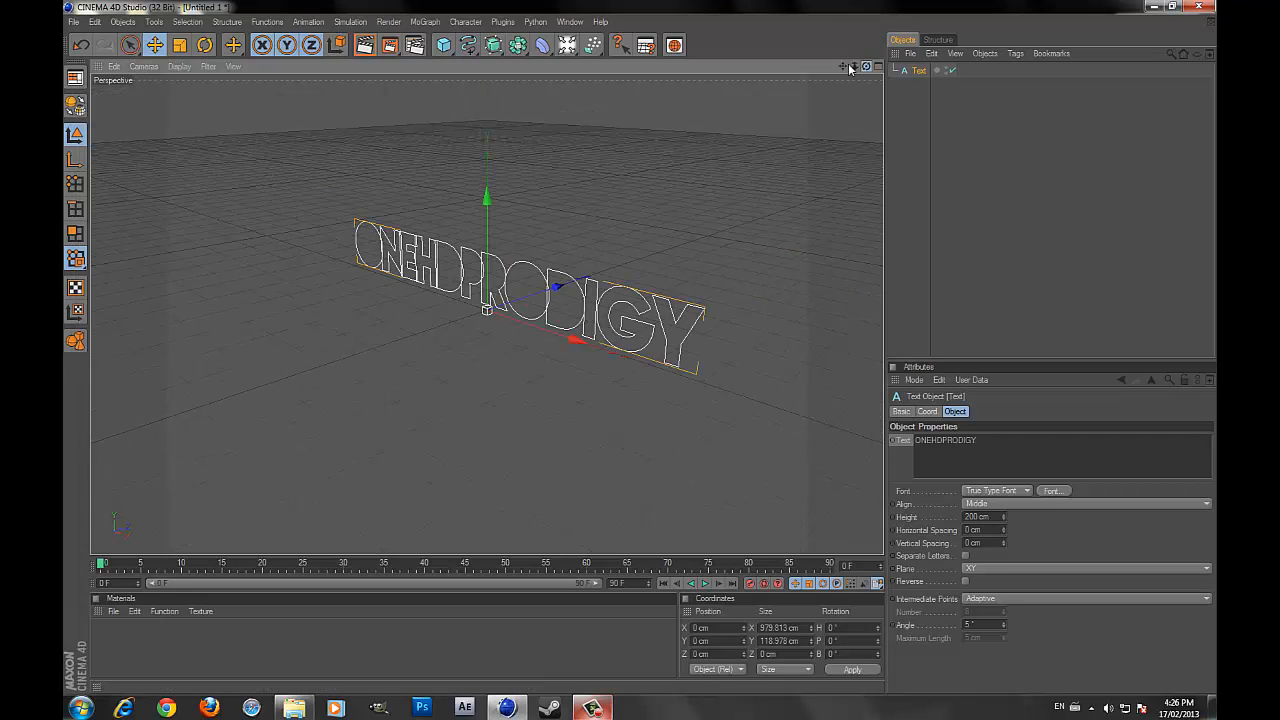
# Step: Set the text spline's height to 173 cm and its horizontal spacing to 11 cm
pyautogui.moveTo(849, 68); pyautogui.dragTo(782, 74)
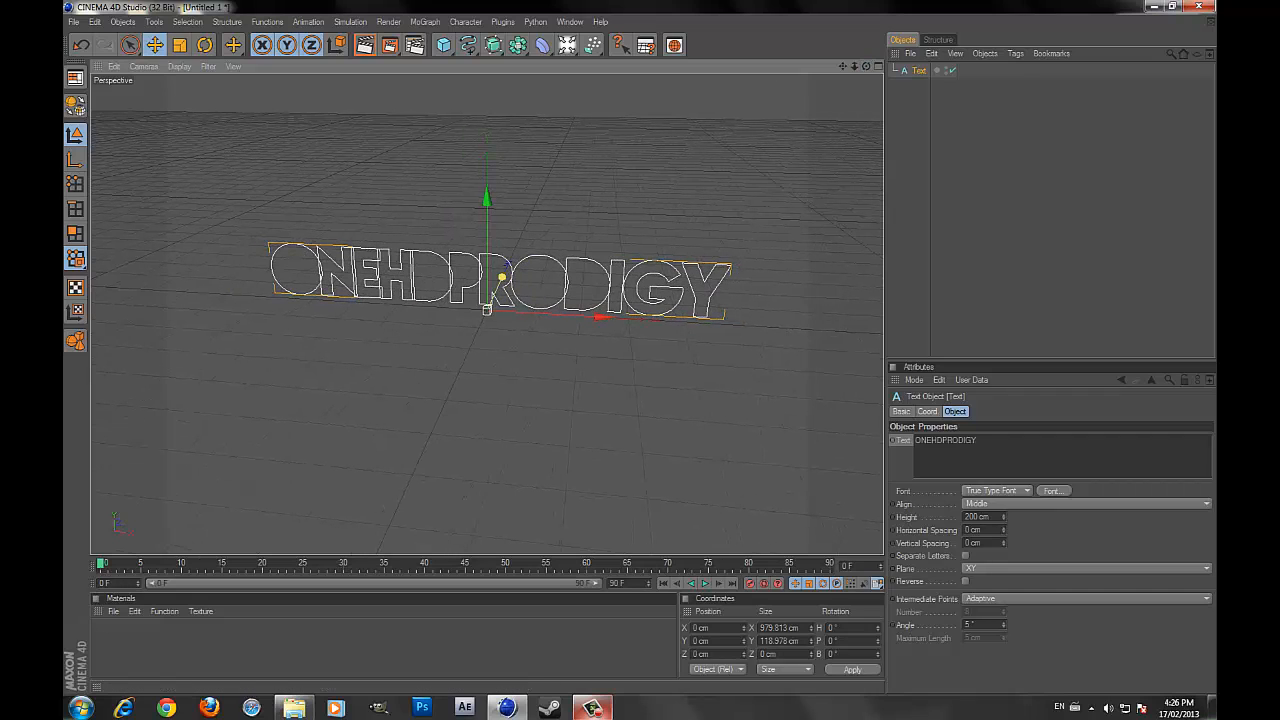
pyautogui.click(986, 517)
pyautogui.scroll(-20, 990, 517)
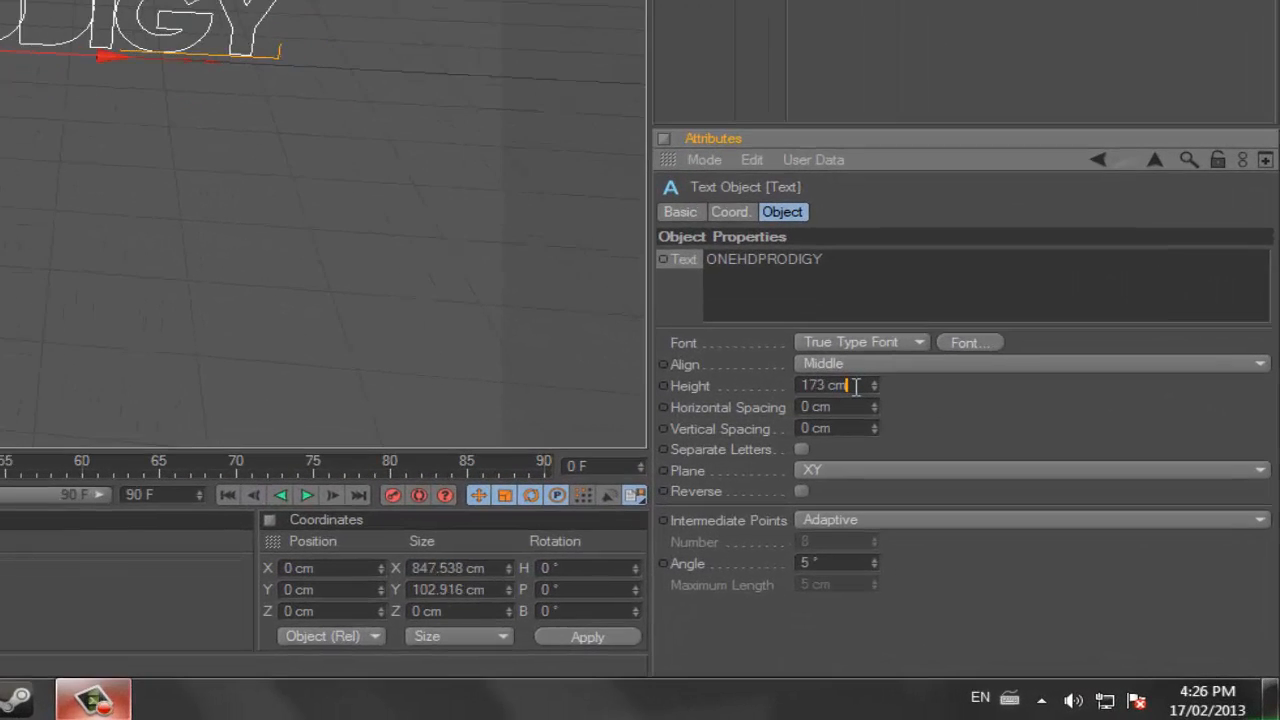
pyautogui.click(849, 407)
pyautogui.scroll(11, 849, 407)
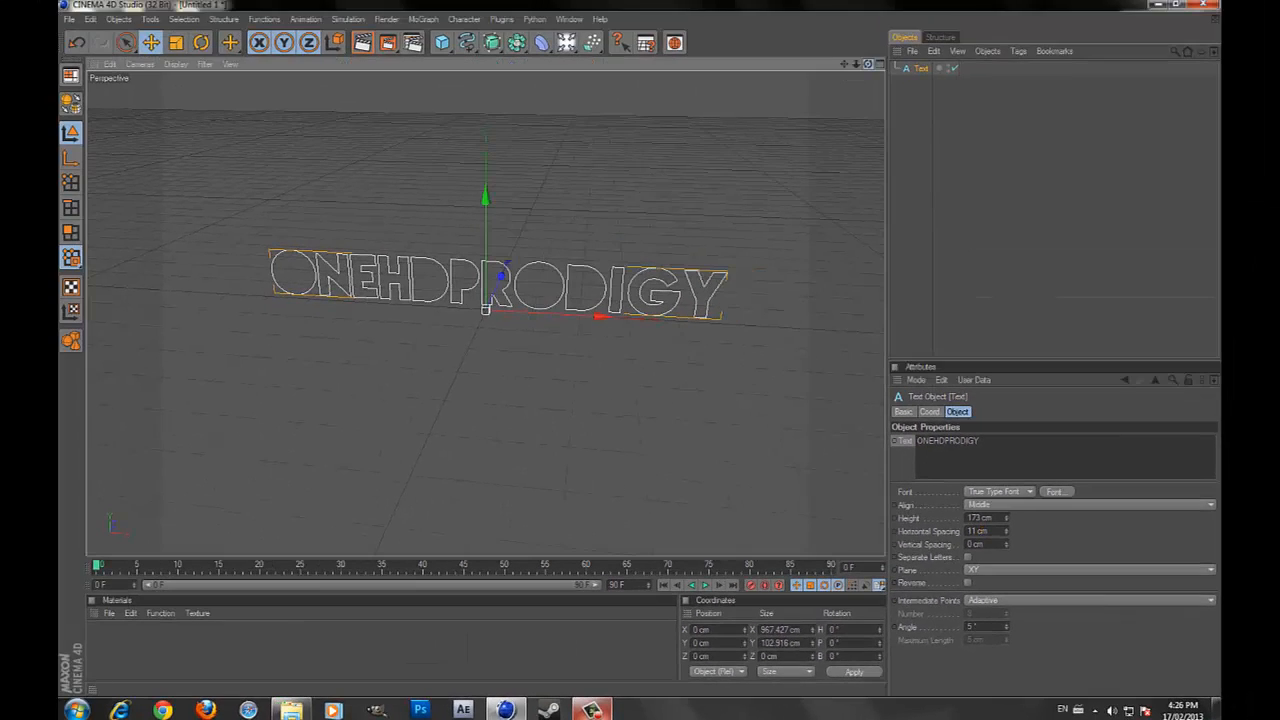
# Step: Nudge the text spline to about X -3.5, Y 4.2, Z 1.4 cm and close the file browser window
pyautogui.moveTo(868, 64); pyautogui.dragTo(894, 65)
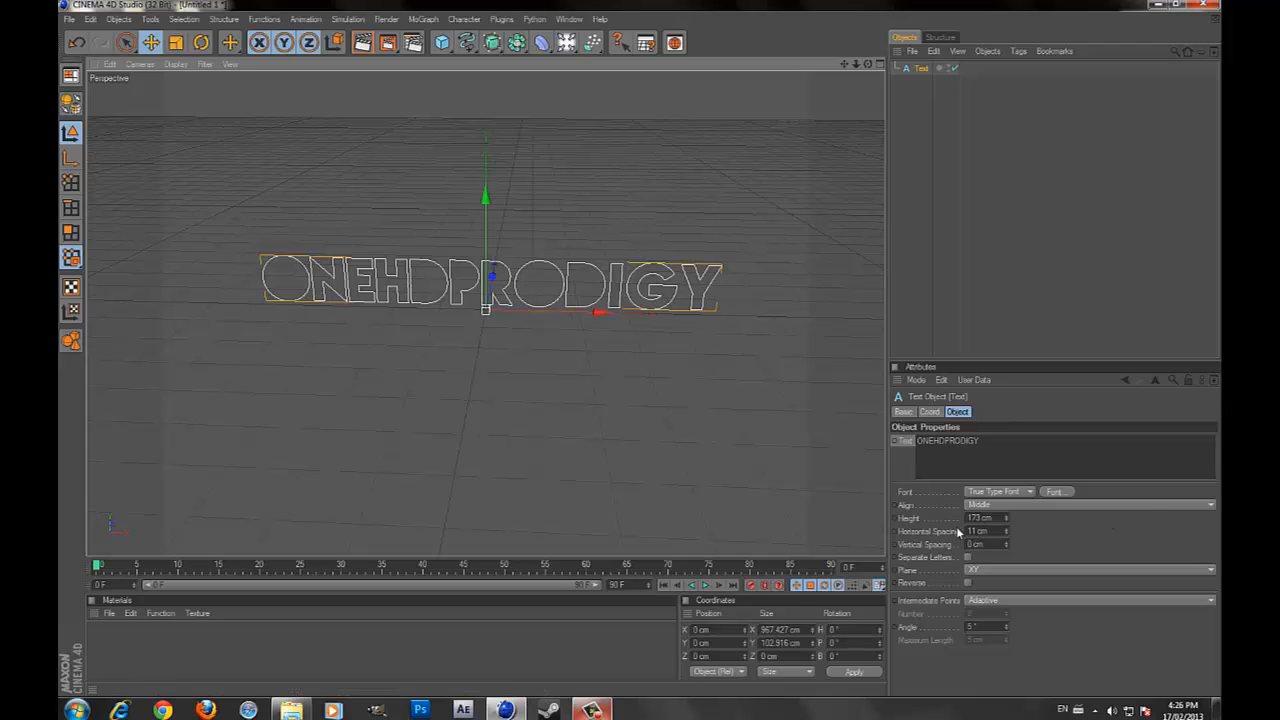
pyautogui.click(990, 531)
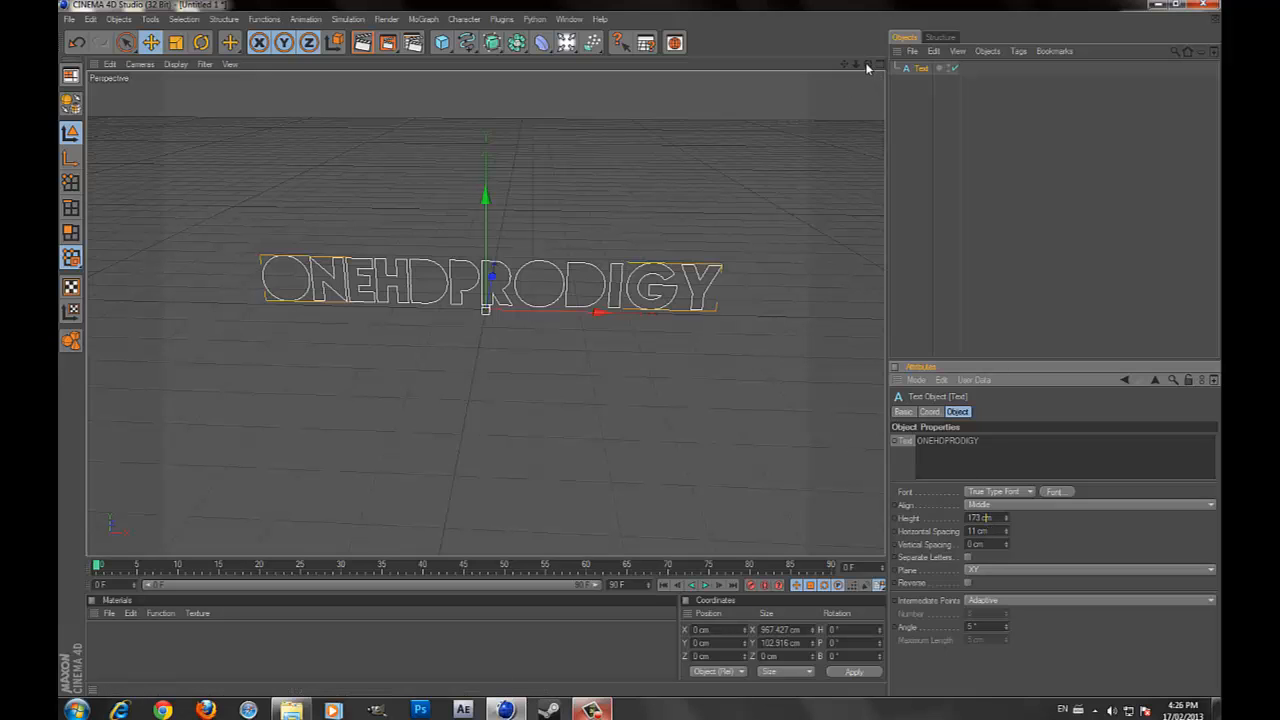
pyautogui.scroll(3, 637, 190)
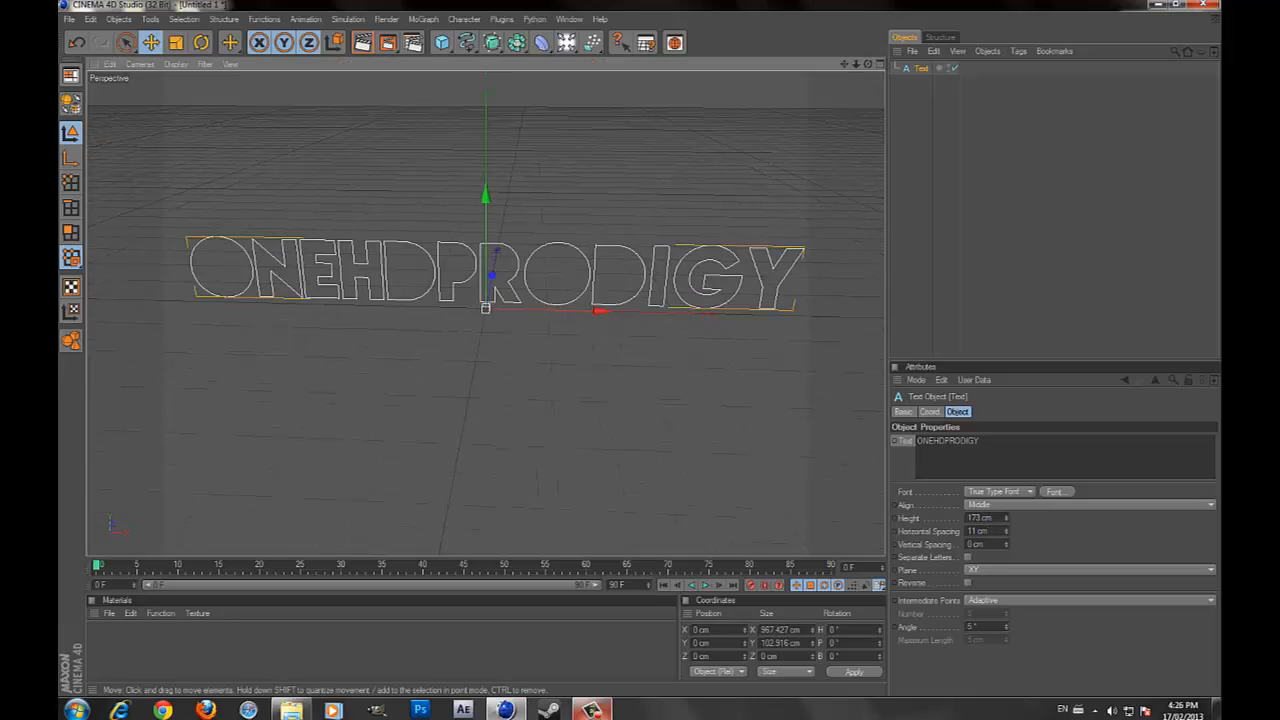
pyautogui.moveTo(486, 304); pyautogui.dragTo(484, 305)
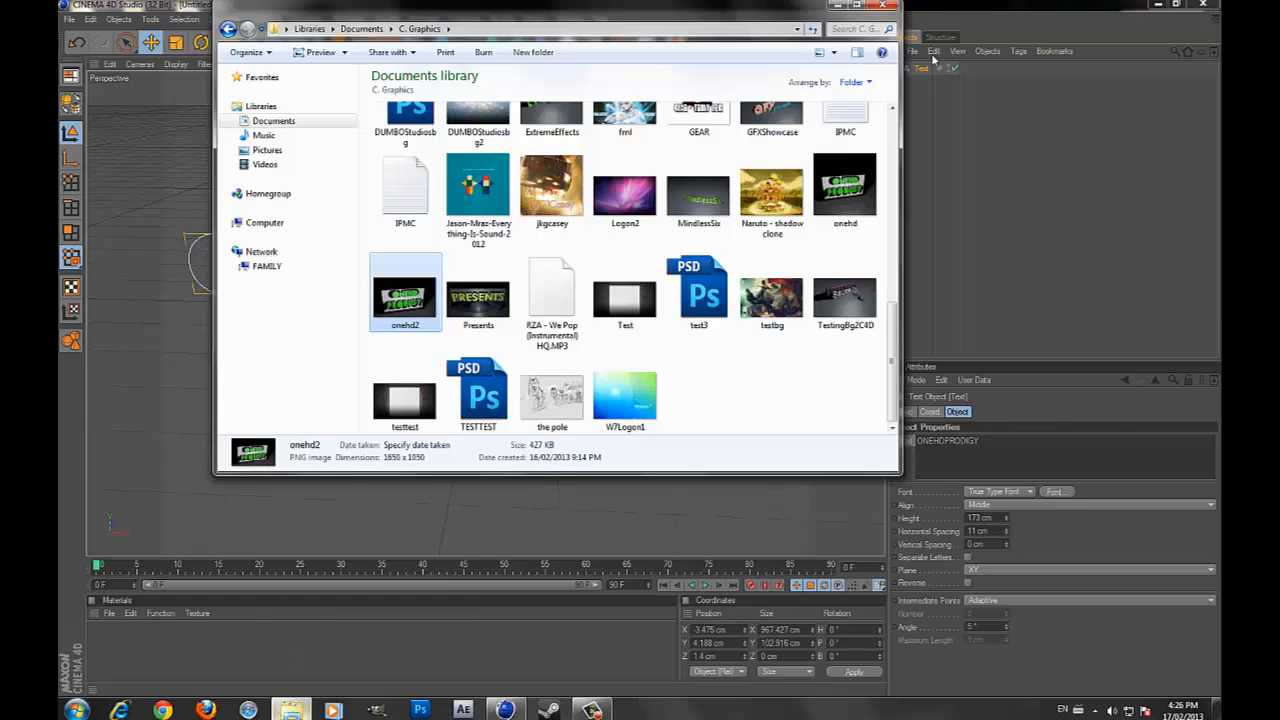
pyautogui.click(890, 5)
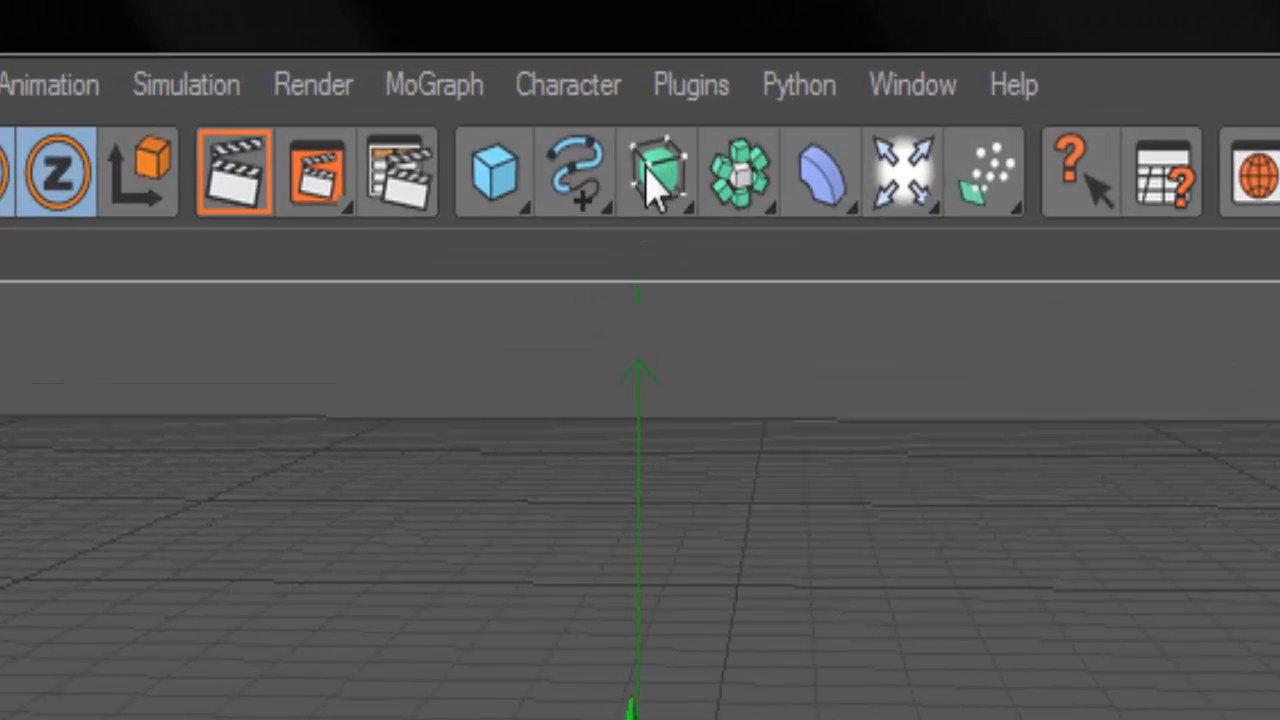
# Step: Add an Extrude NURBS object and make the Text spline its child
pyautogui.moveTo(652, 182); pyautogui.dragTo(1178, 238)
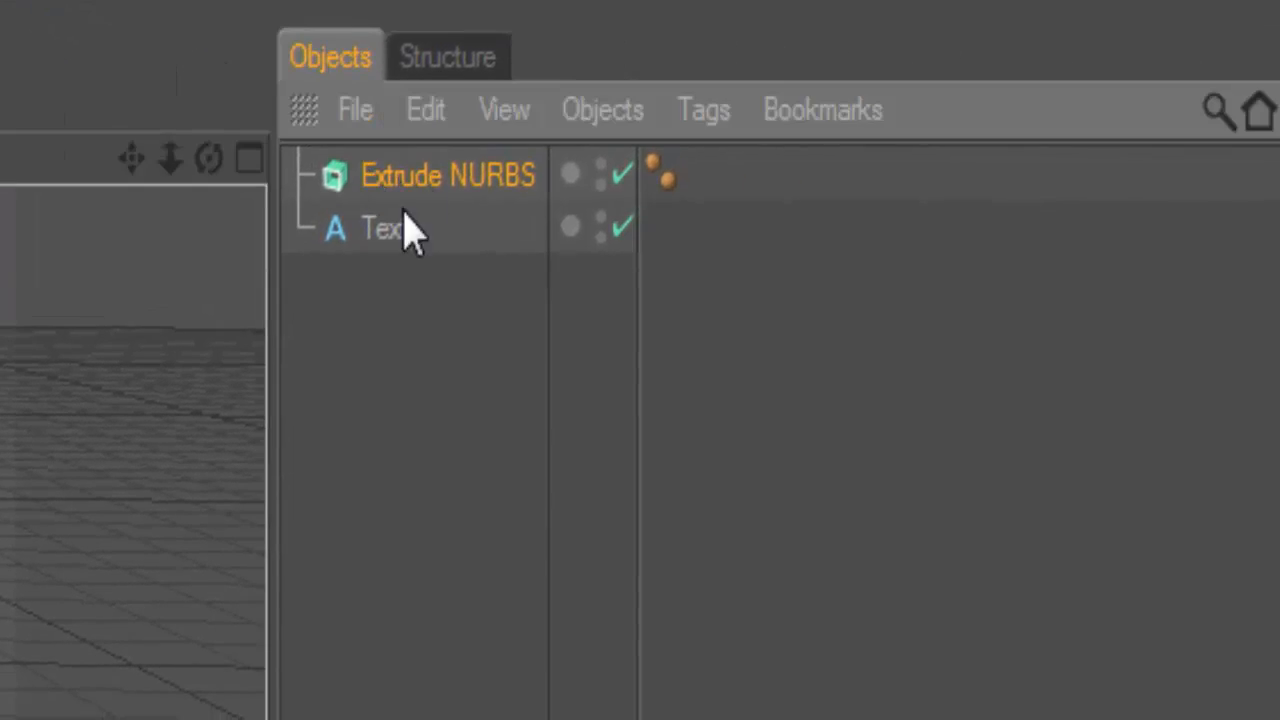
pyautogui.click(405, 230)
pyautogui.moveTo(389, 243); pyautogui.dragTo(447, 180)
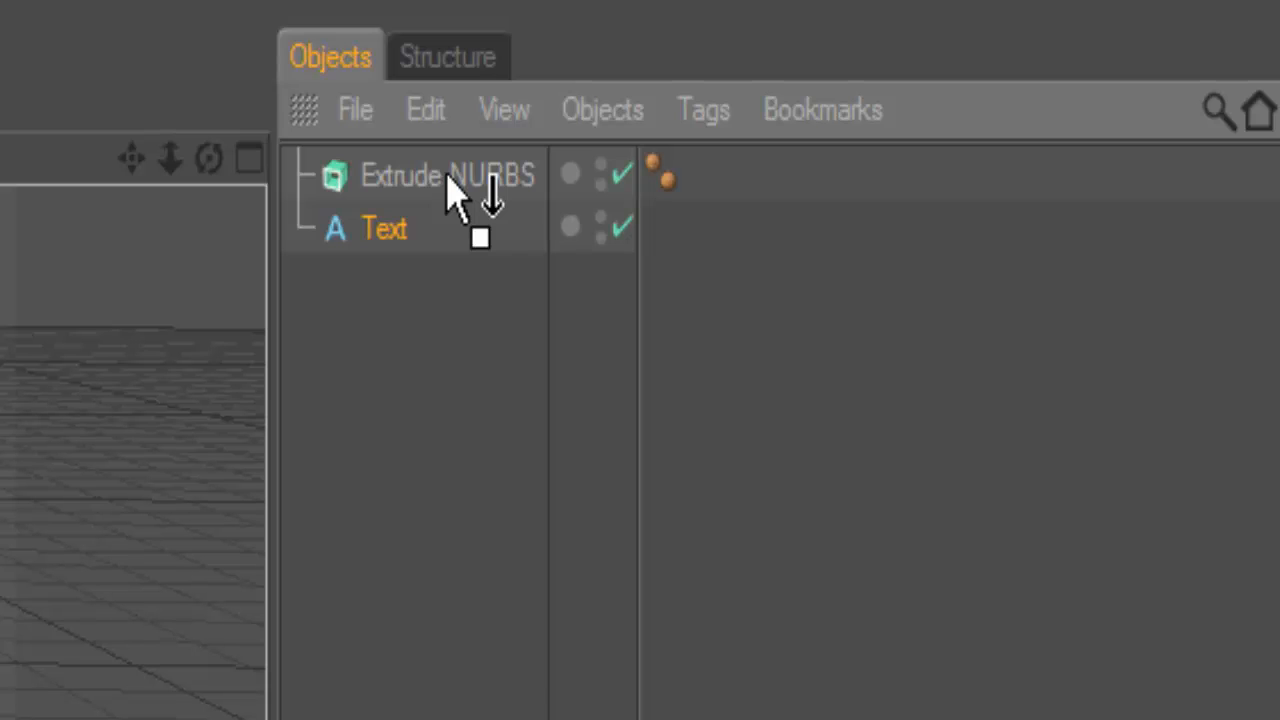
pyautogui.moveTo(447, 180); pyautogui.dragTo(449, 186)
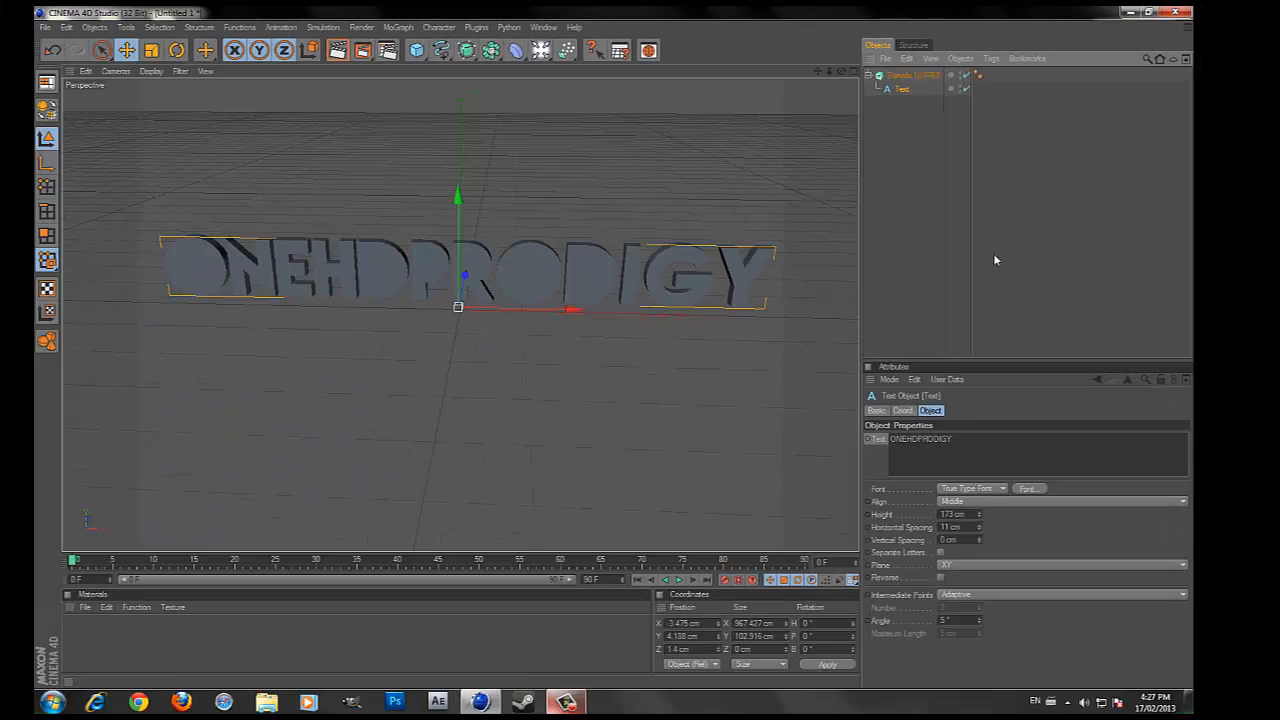
# Step: Set the Extrude NURBS object's Z movement to 50 cm and increase it to 80 cm
pyautogui.click(915, 76)
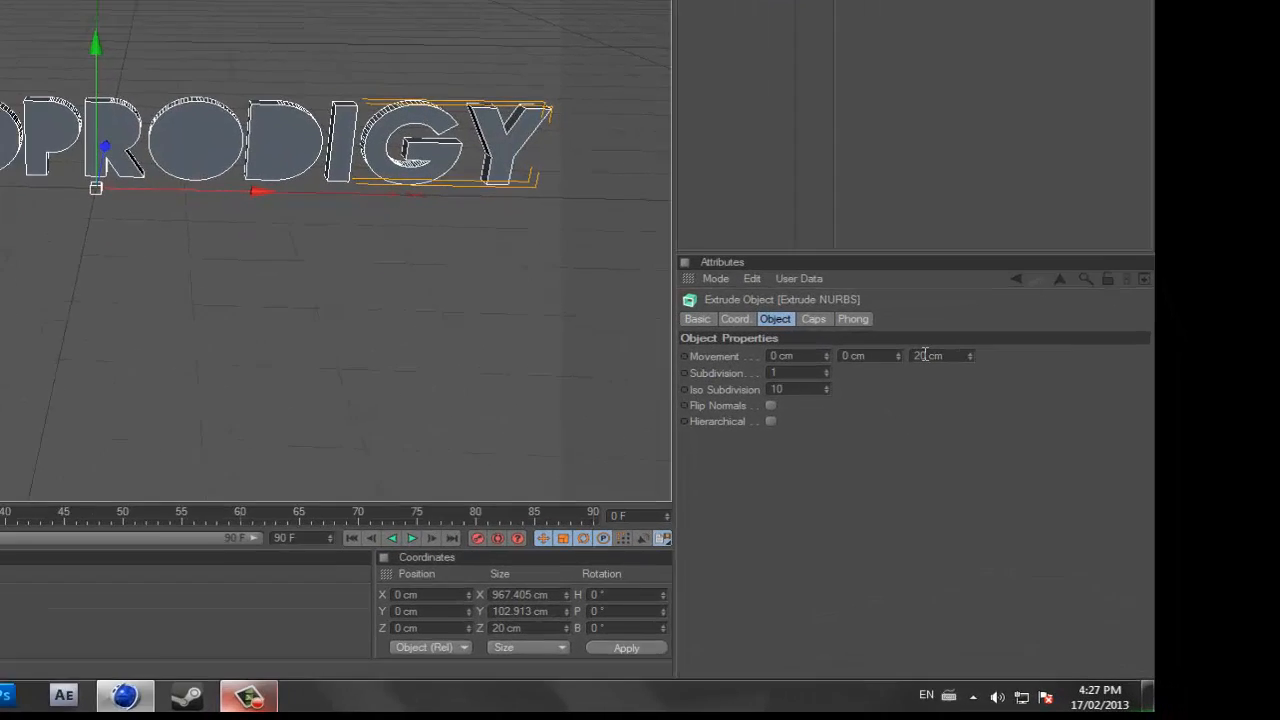
pyautogui.click(1031, 439)
pyautogui.press('BackSpace')
pyautogui.write('5')
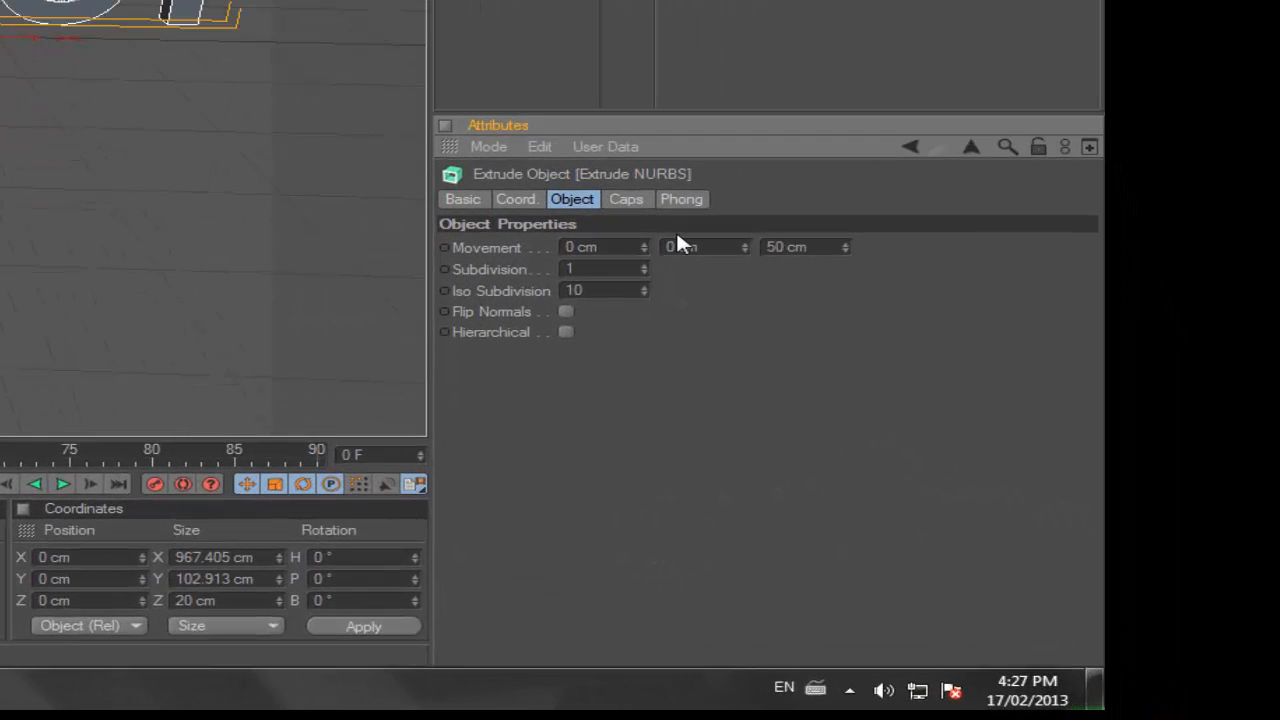
pyautogui.press('Return')
pyautogui.moveTo(778, 246); pyautogui.dragTo(769, 246)
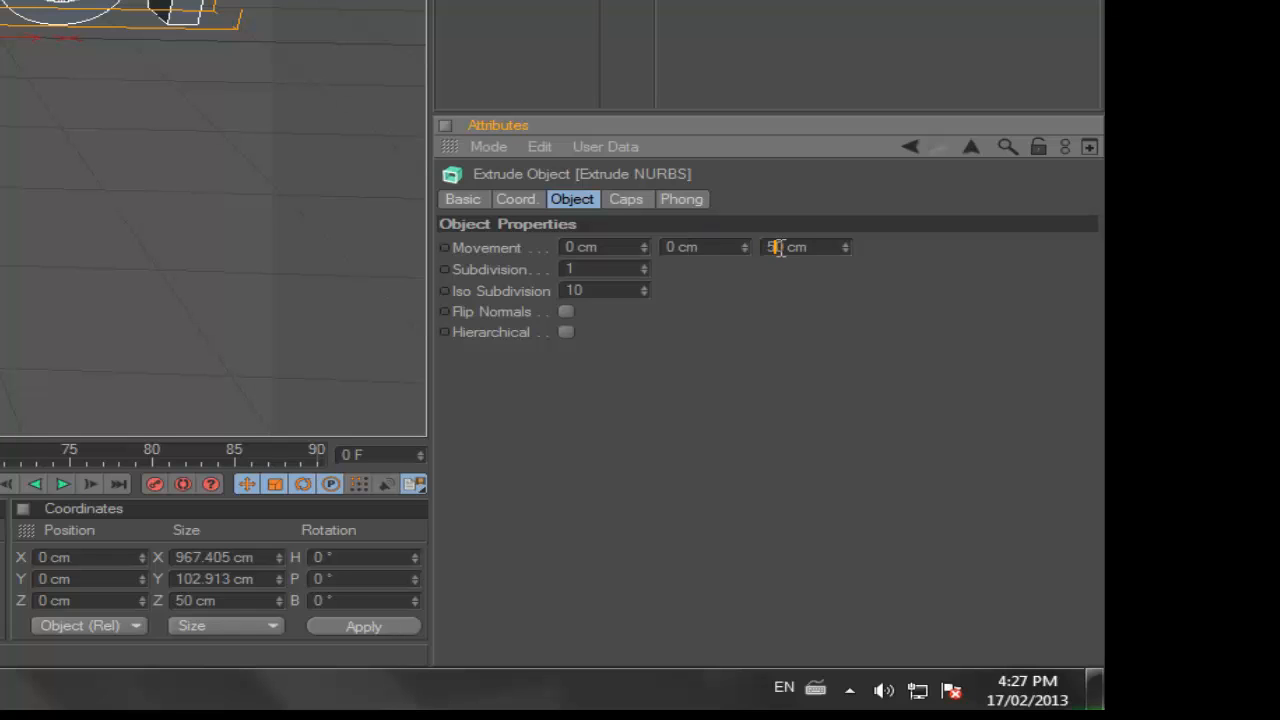
pyautogui.write('8')
pyautogui.press('Return')
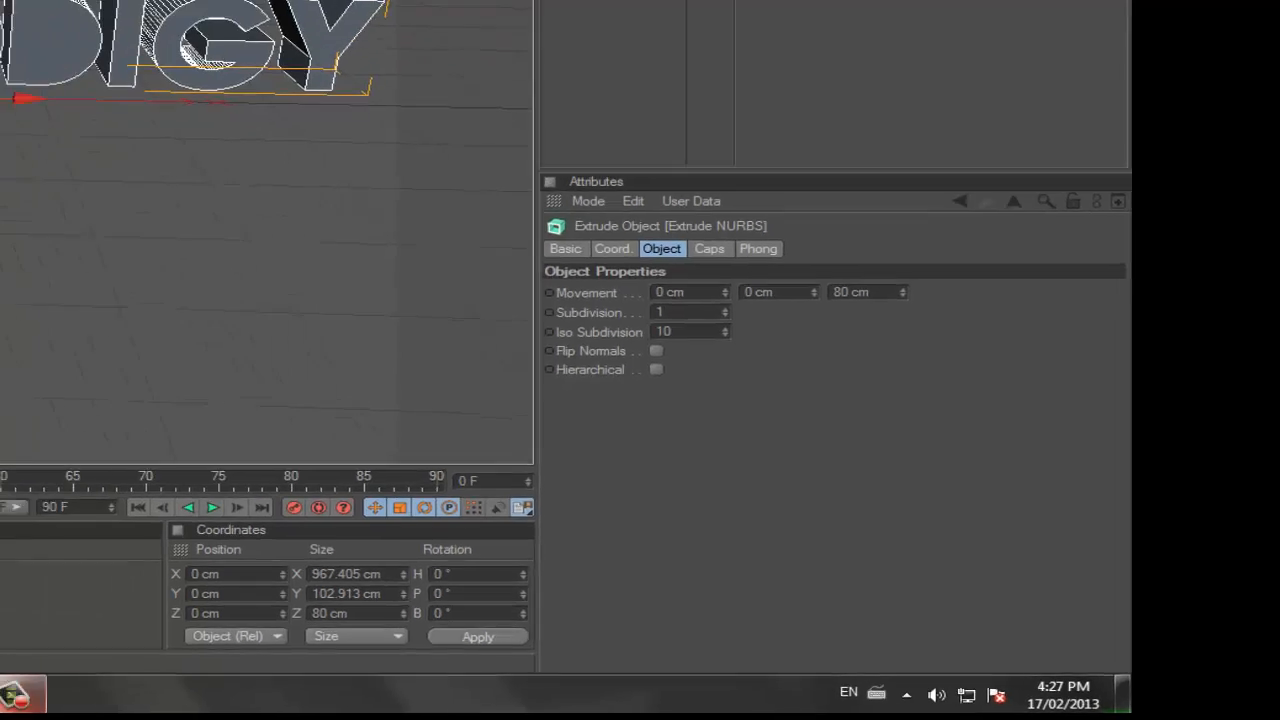
# Step: Rename the Extrude NURBS object as "front & back"
pyautogui.doubleClick(957, 68)
pyautogui.write('m')
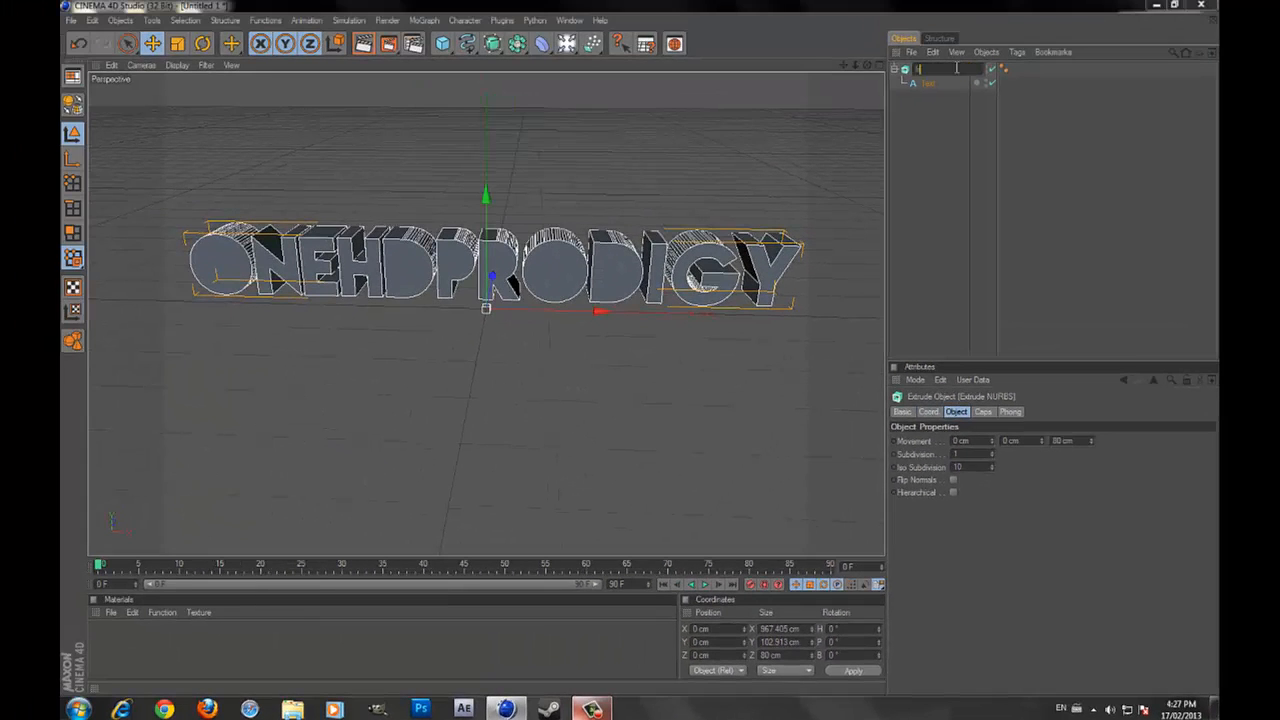
pyautogui.press('Return')
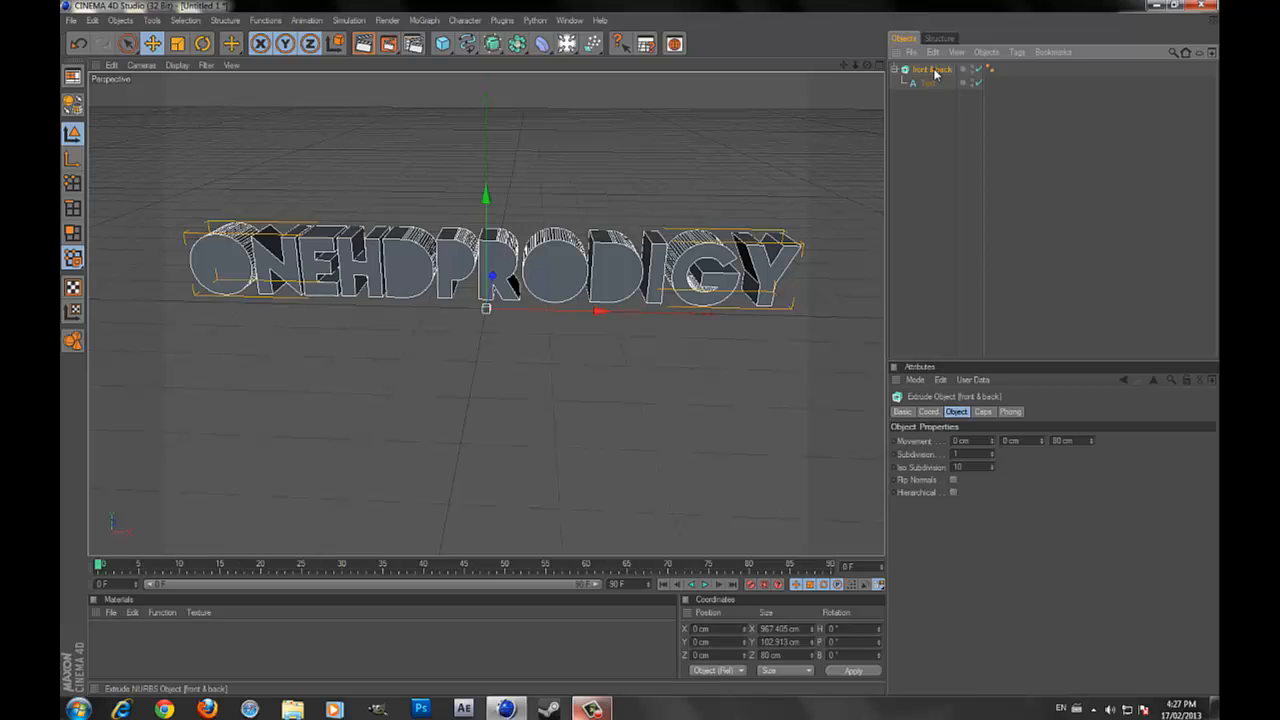
# Step: Duplicate the front & back extrusion together with its text and rename the copy as "mid"
pyautogui.hotkey('ctrl', 'c')
pyautogui.hotkey('ctrl', 'v')
pyautogui.doubleClick(935, 69)
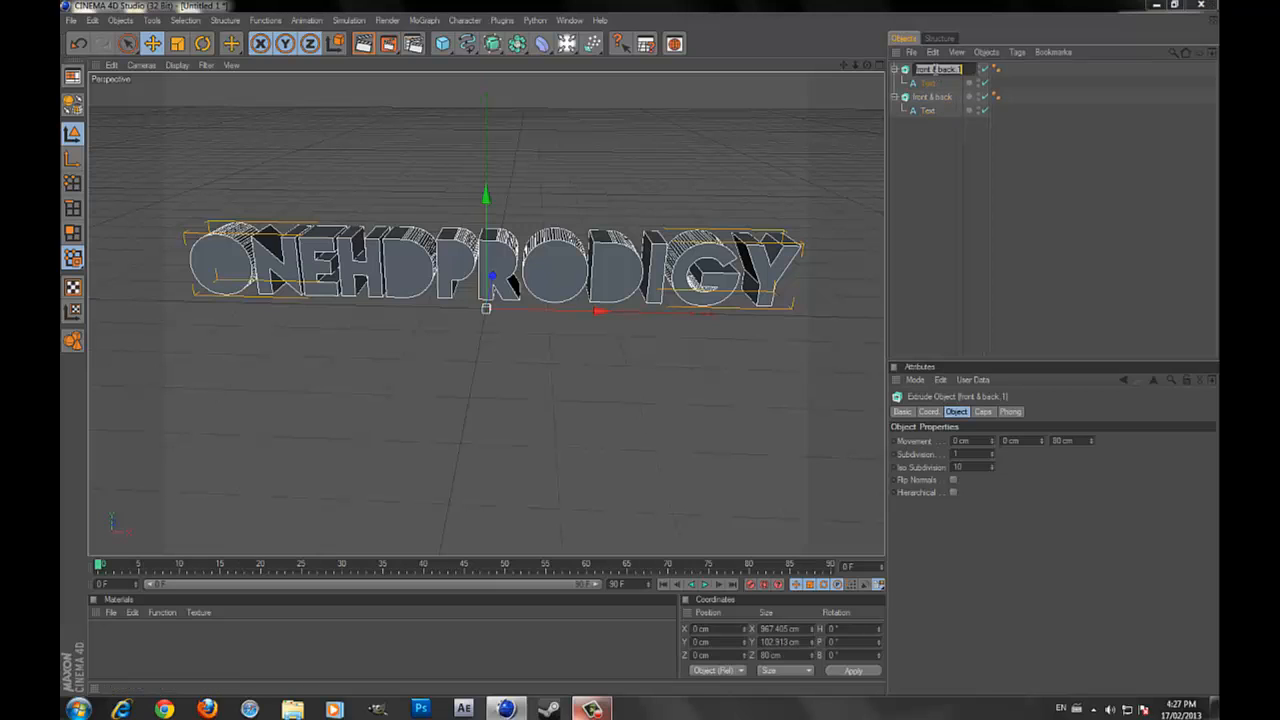
pyautogui.write('mid')
pyautogui.press('Return')
pyautogui.click(955, 284)
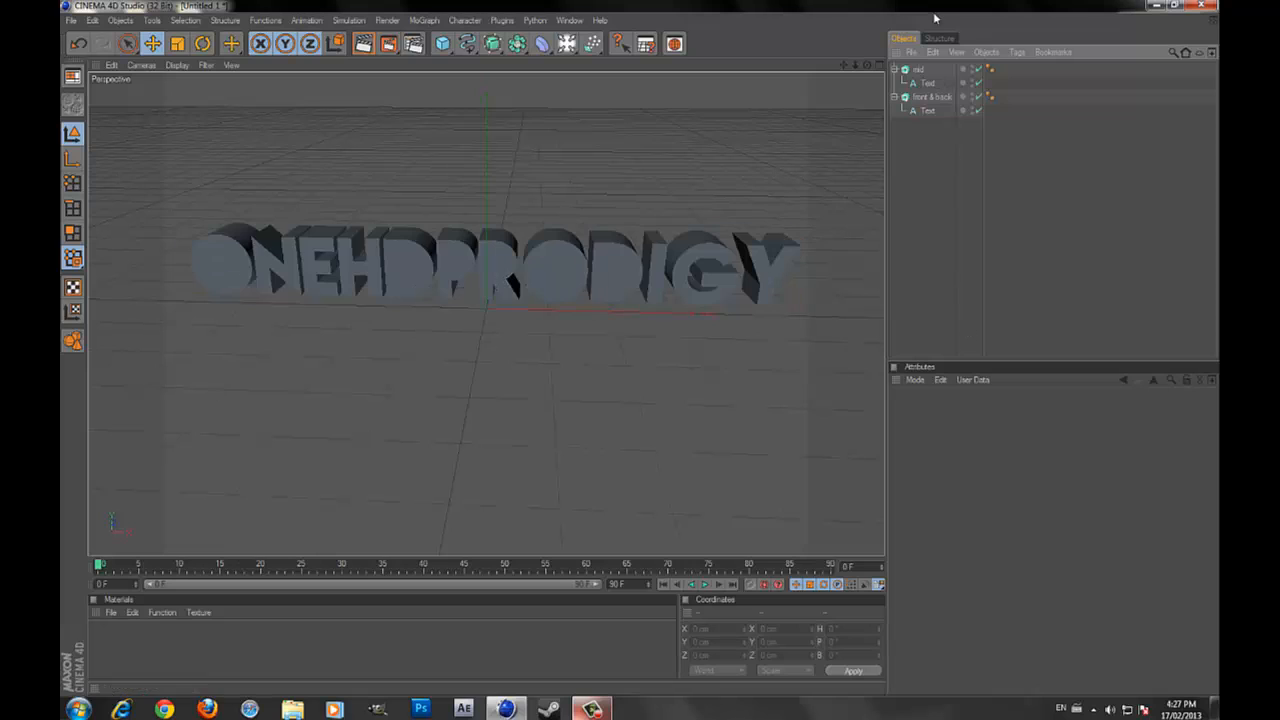
# Step: Set the mid extrusion's Z movement to 40 cm
pyautogui.click(921, 70)
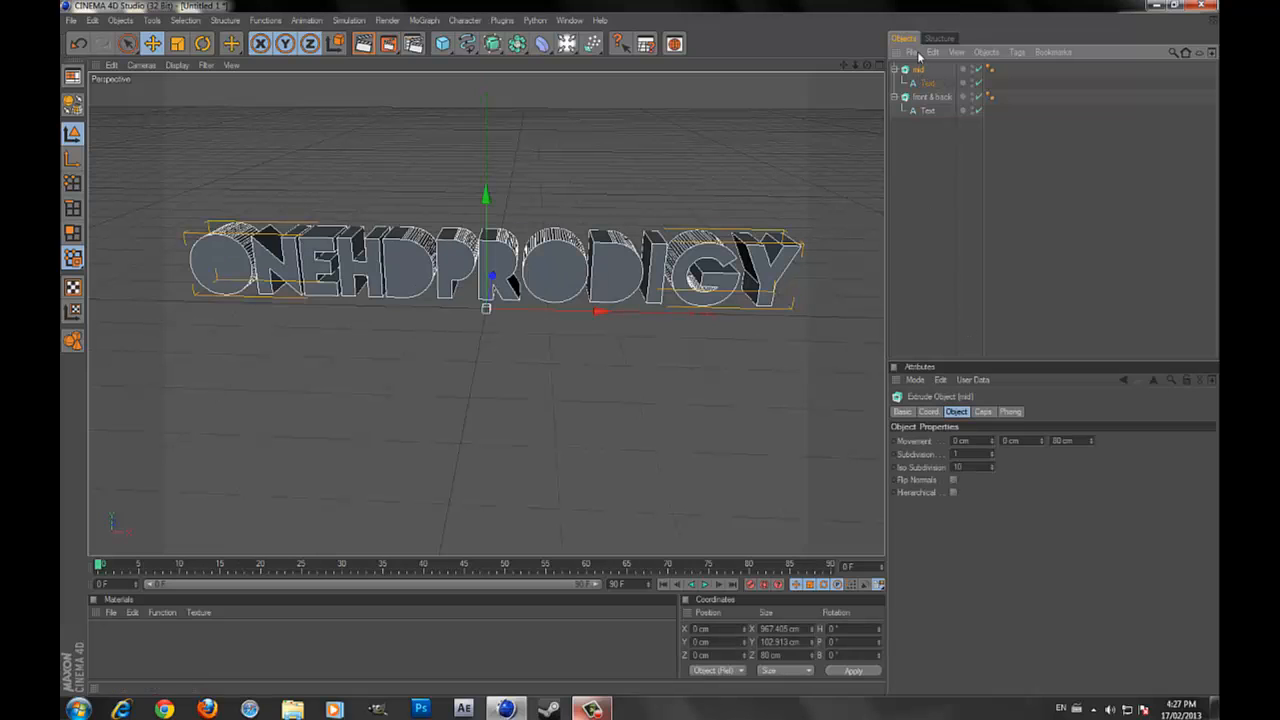
pyautogui.doubleClick(1058, 440)
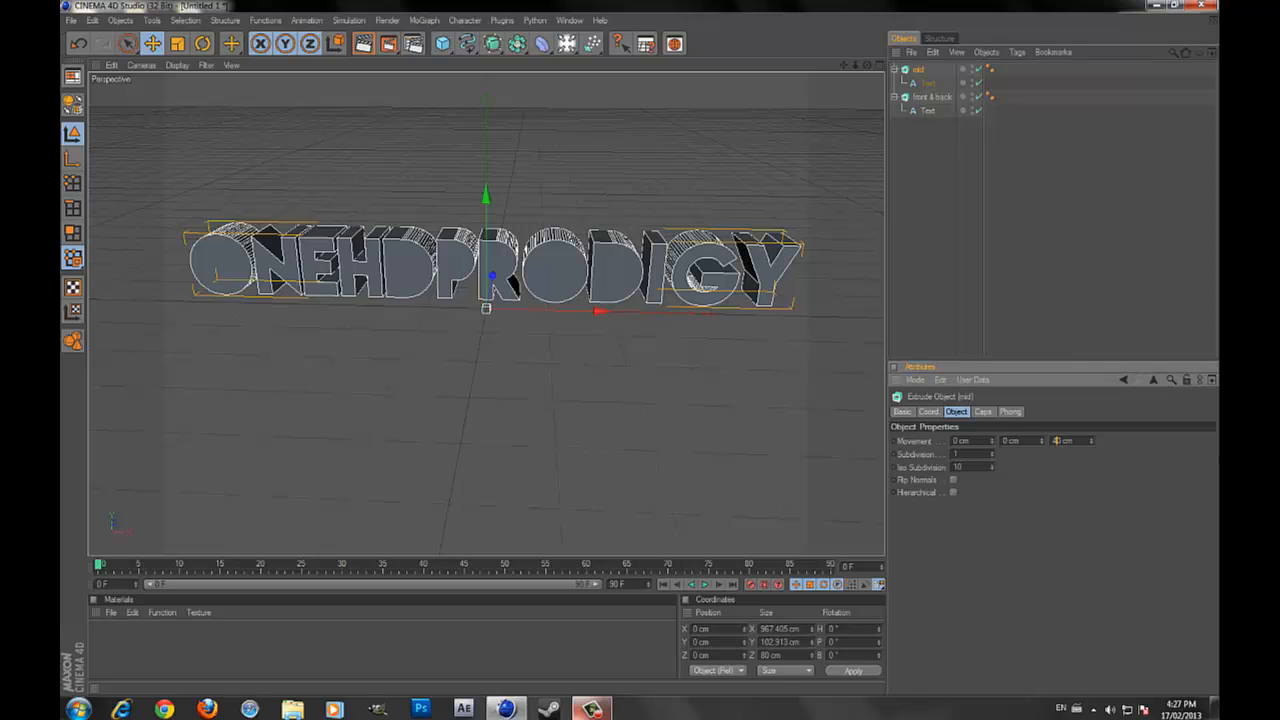
pyautogui.write('40')
pyautogui.press('Return')
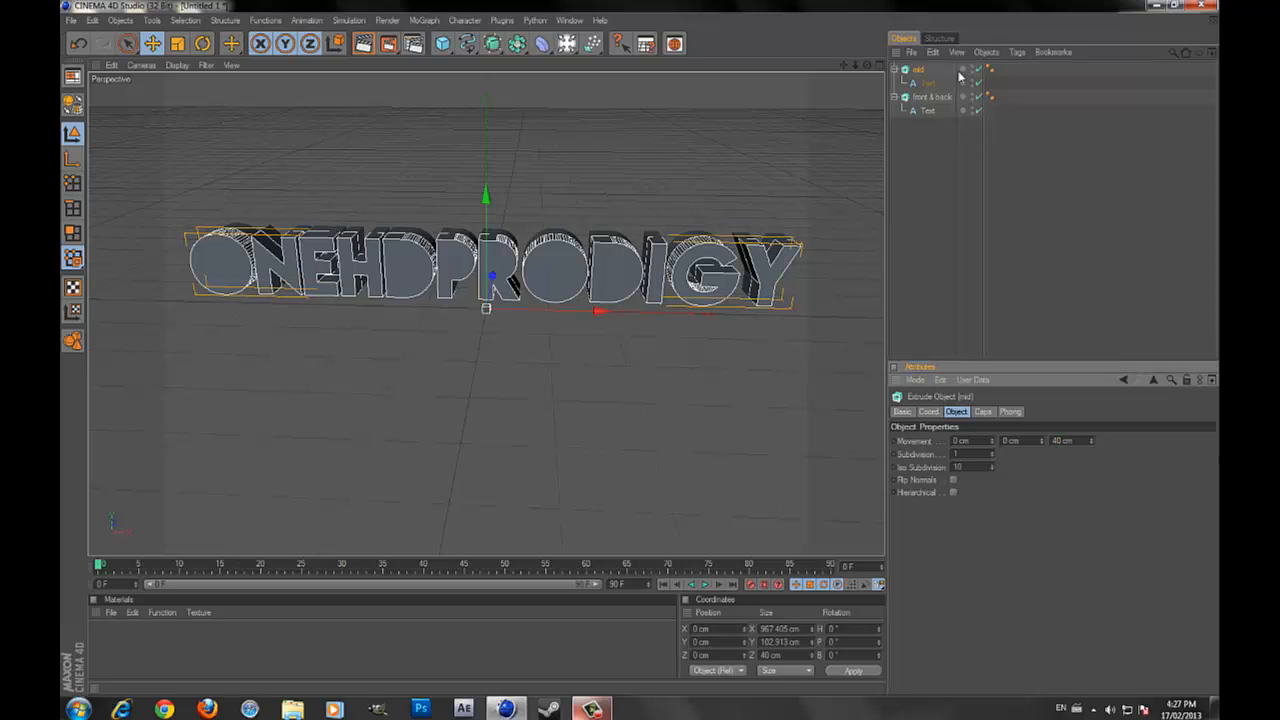
# Step: Move the mid extrusion along the Z axis to 20 cm, centred within the depth of the front & back text
pyautogui.moveTo(866, 65); pyautogui.dragTo(1104, 82)
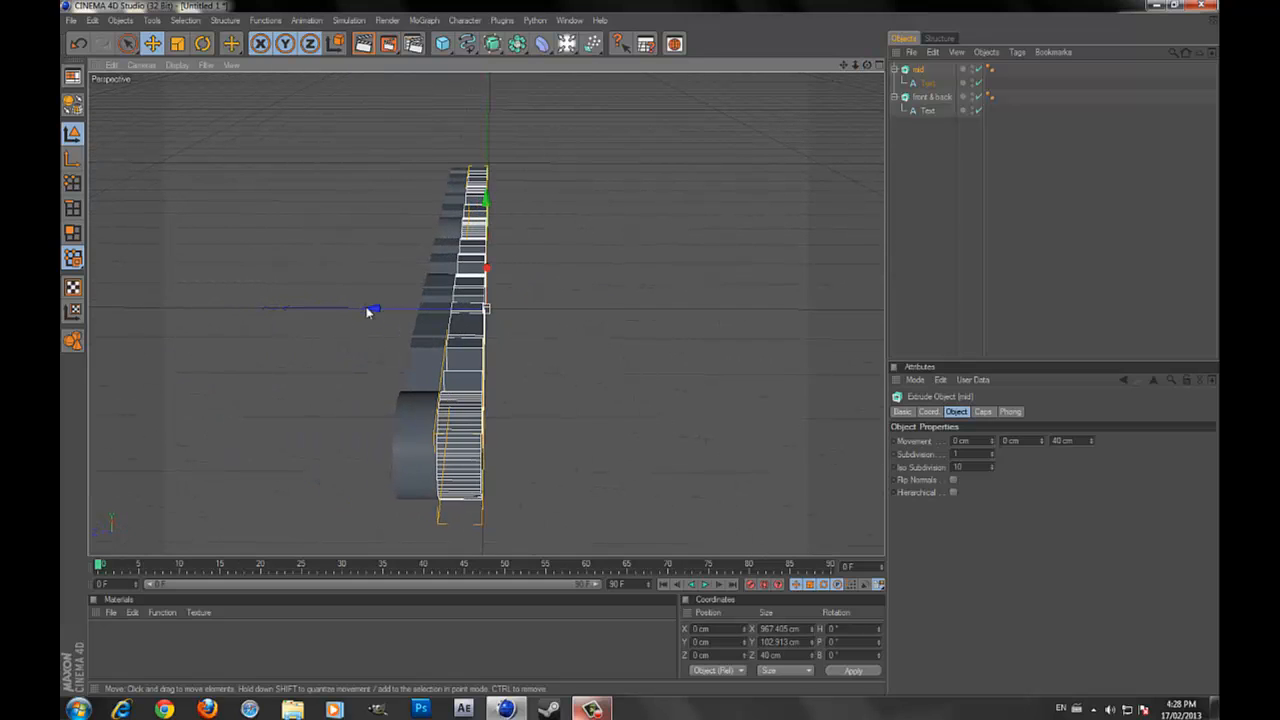
pyautogui.moveTo(368, 311)
pyautogui.mouseDown()
pyautogui.moveTo(346, 308)
pyautogui.moveTo(360, 308)
pyautogui.mouseUp()
pyautogui.click(924, 240)
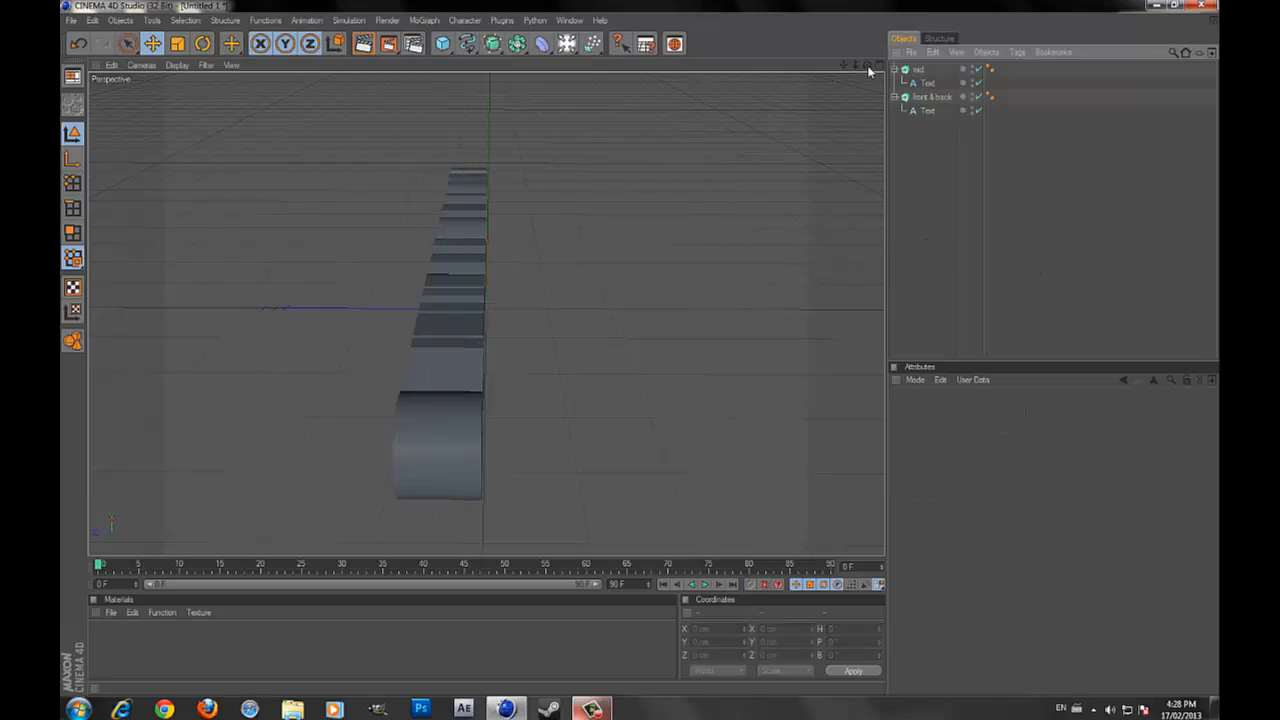
pyautogui.moveTo(867, 65); pyautogui.dragTo(686, 68)
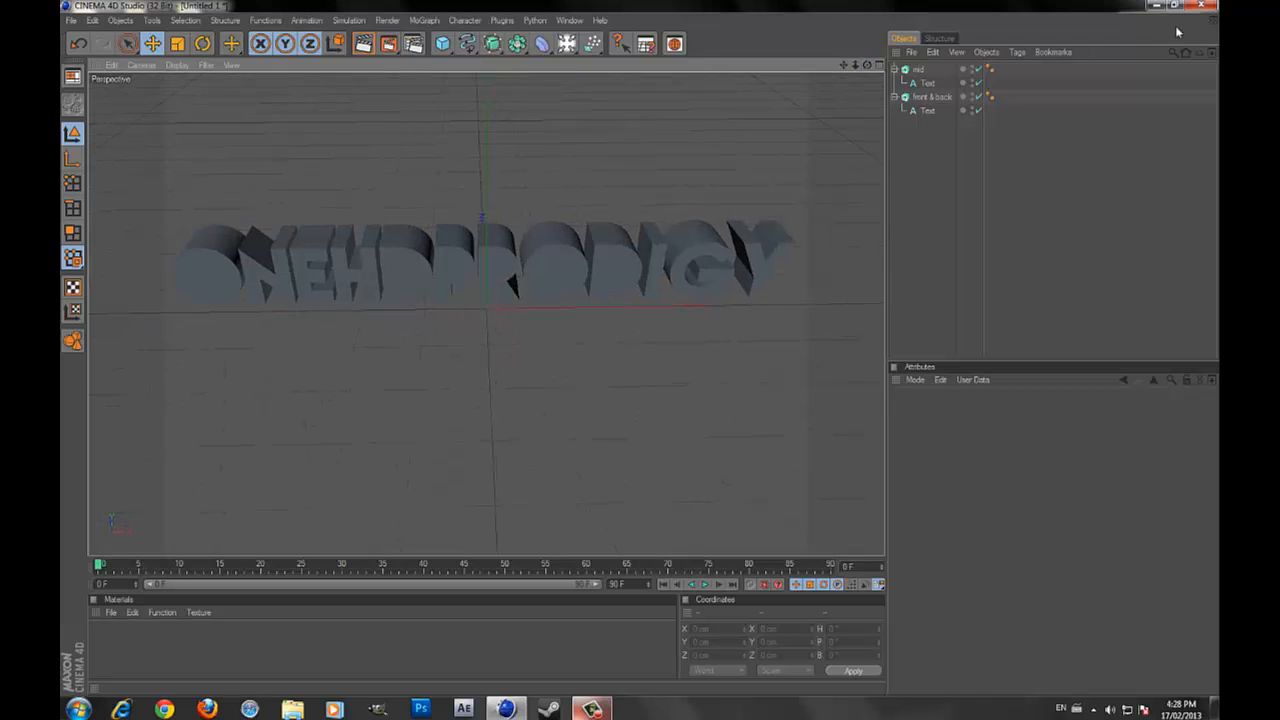
# Step: Set both the start and end caps of the mid extrusion to Fillet Cap and render a preview of the view
pyautogui.click(918, 71)
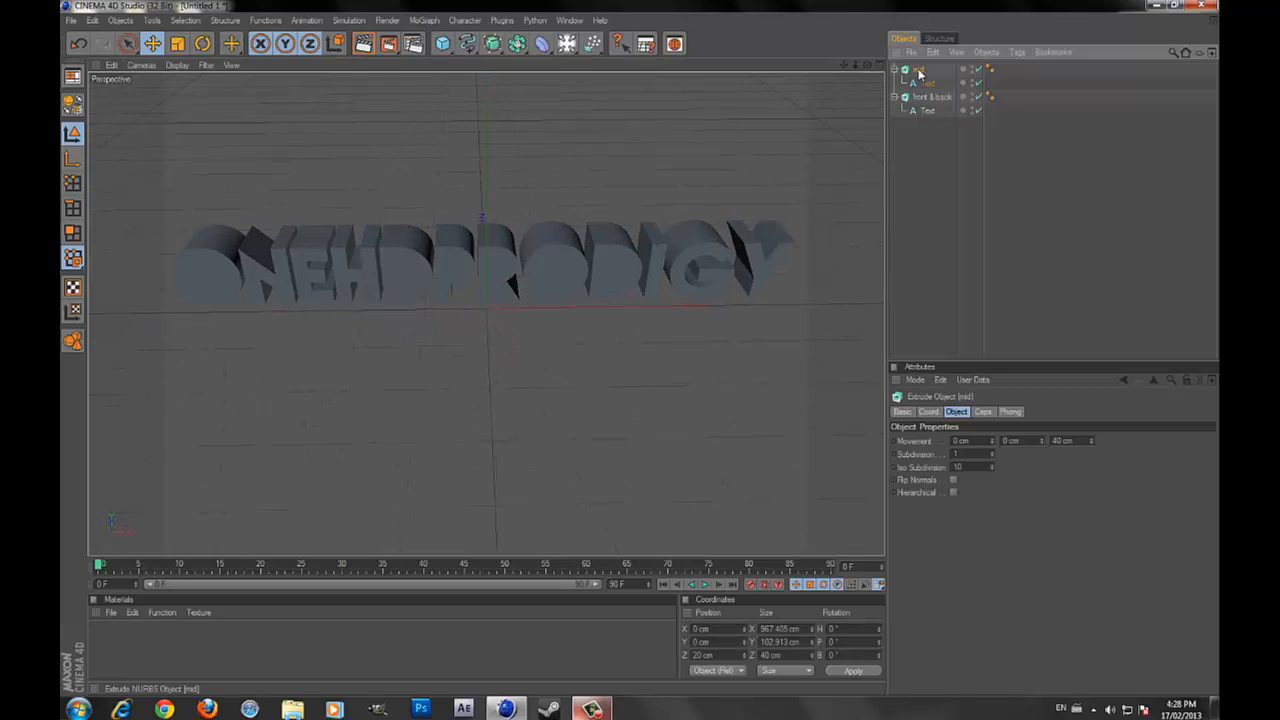
pyautogui.click(981, 411)
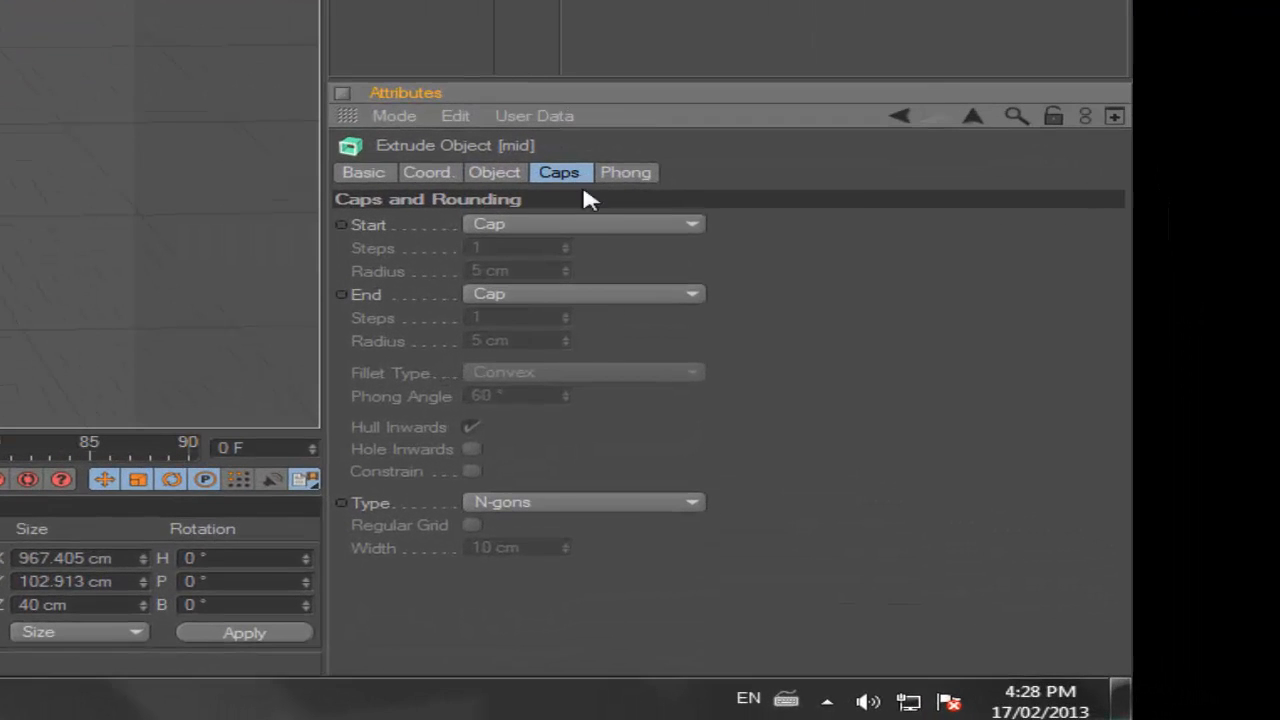
pyautogui.click(585, 224)
pyautogui.click(571, 317)
pyautogui.click(524, 295)
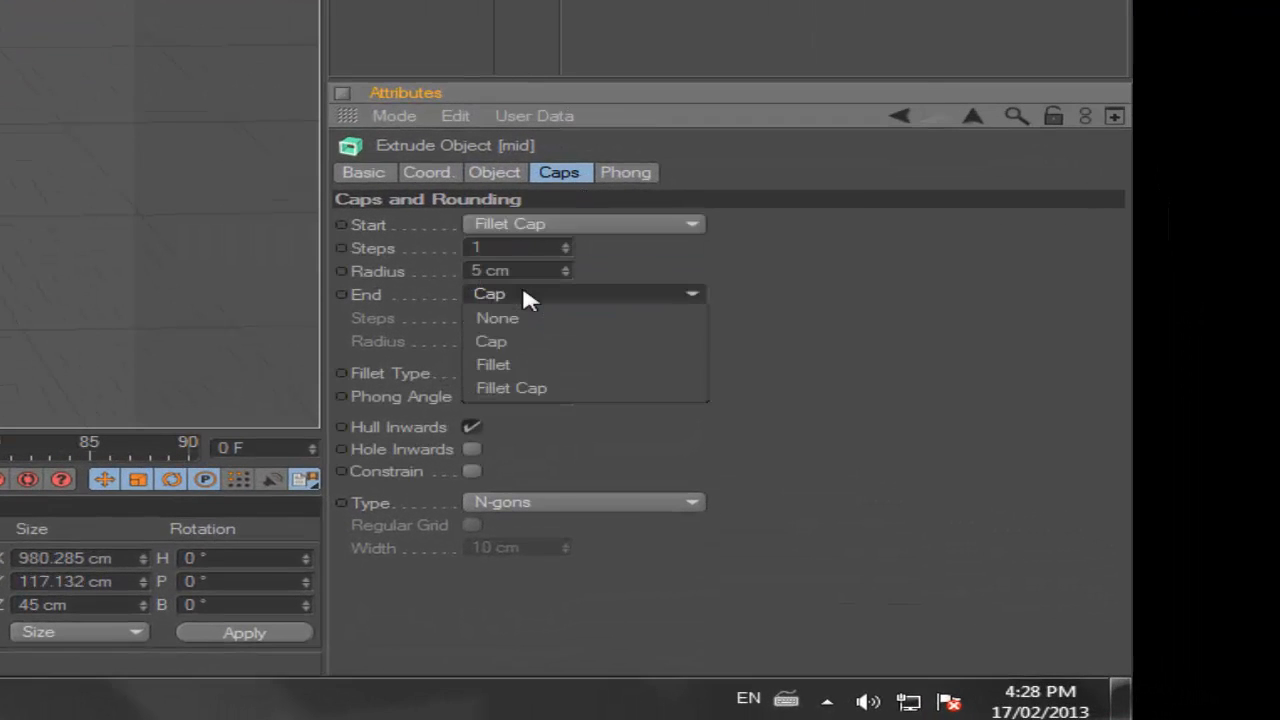
pyautogui.click(534, 388)
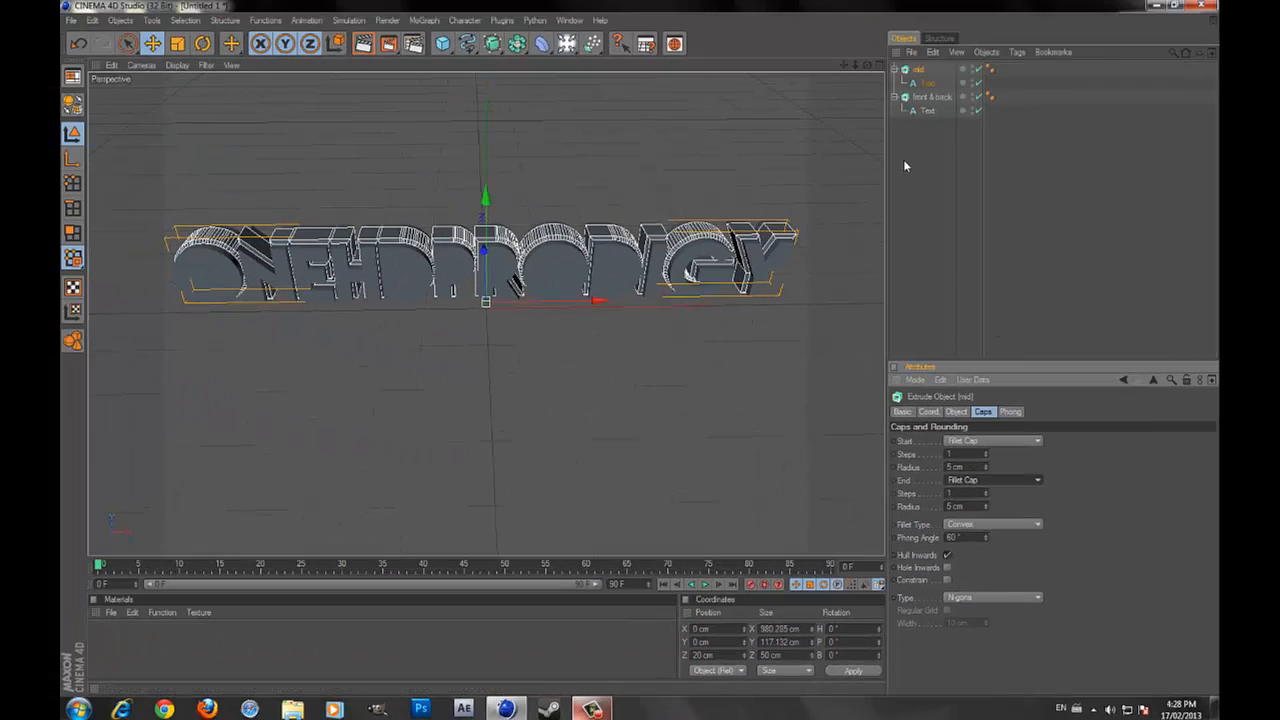
pyautogui.click(903, 165)
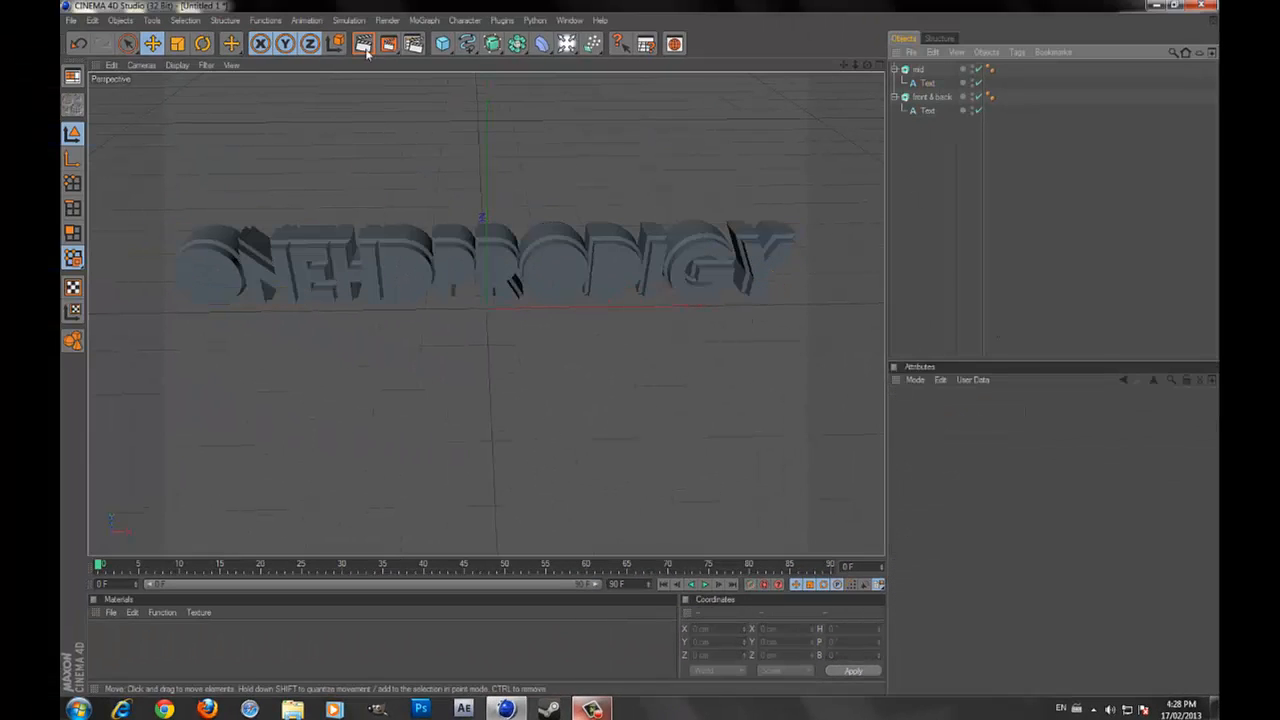
pyautogui.click(363, 43)
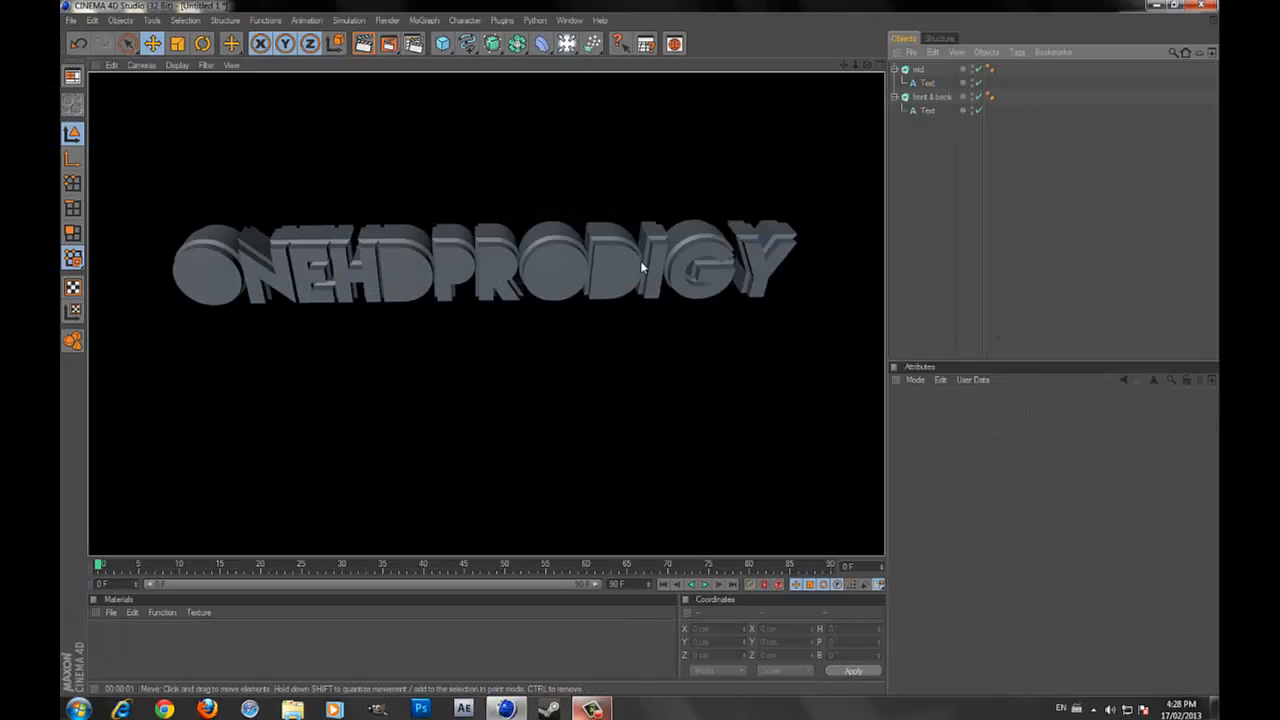
pyautogui.click(915, 265)
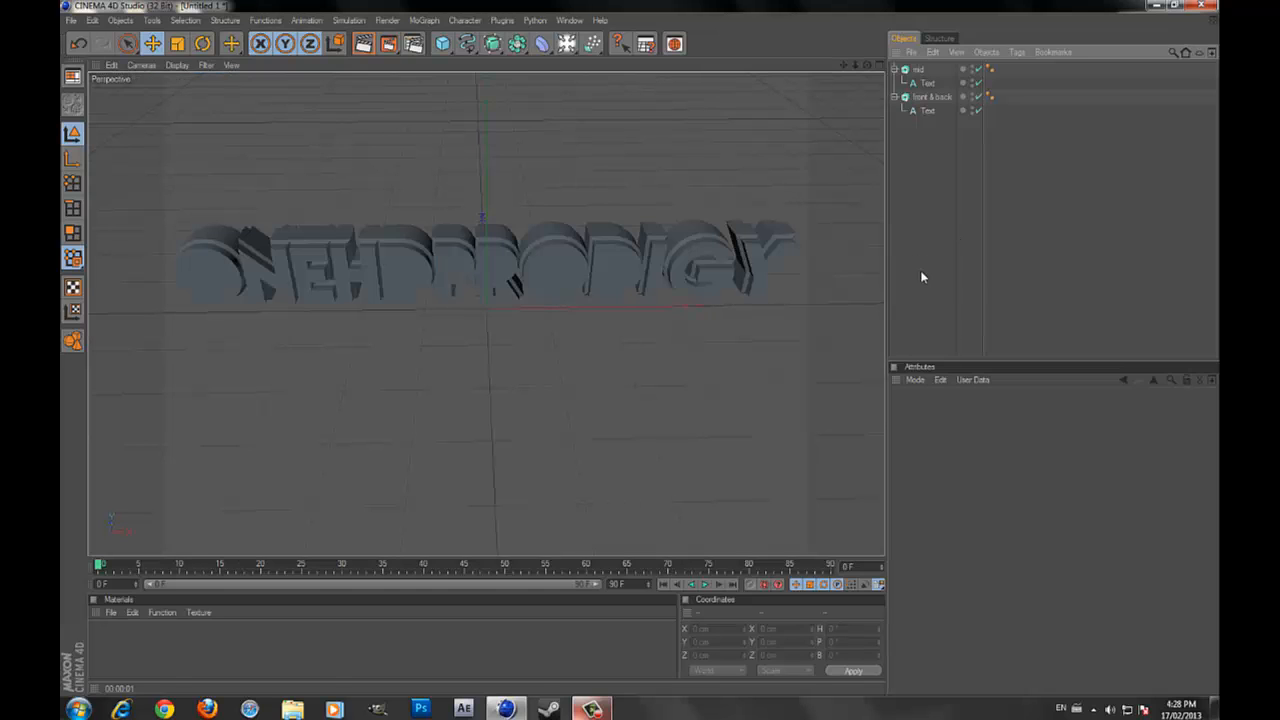
# Step: Create a new material and open it in the Material Editor
pyautogui.doubleClick(385, 637)
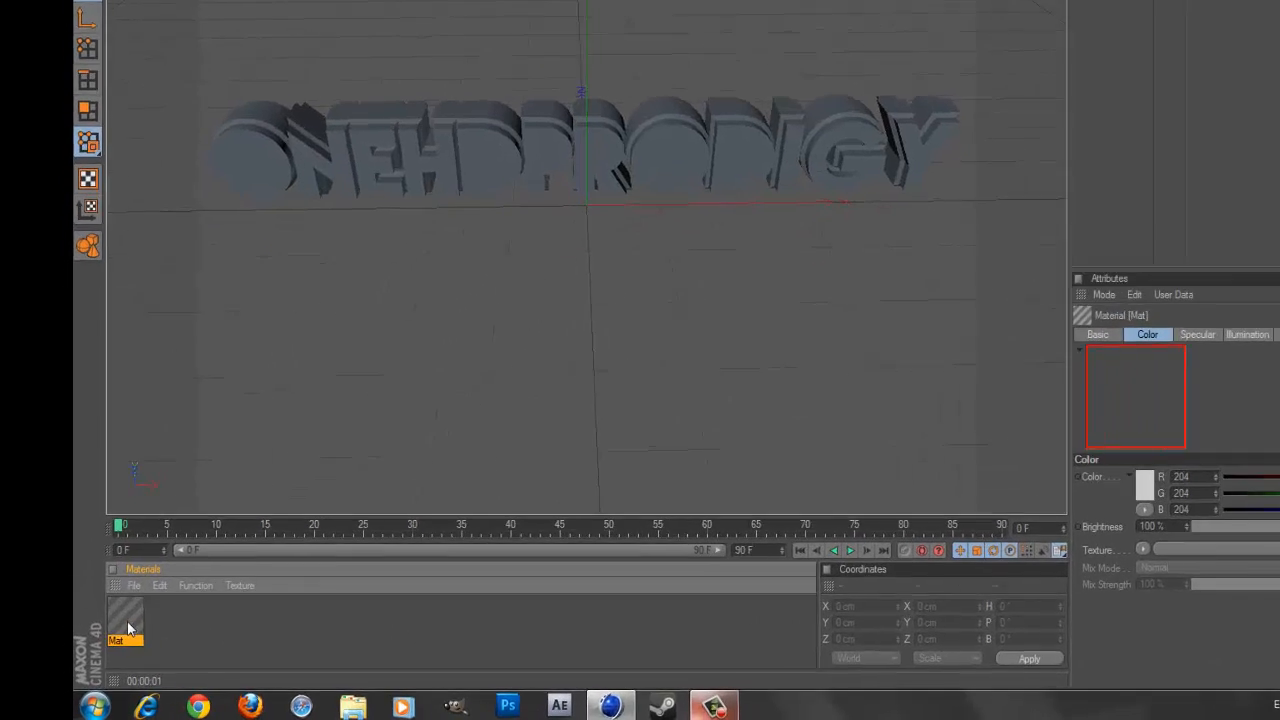
pyautogui.press('Delete')
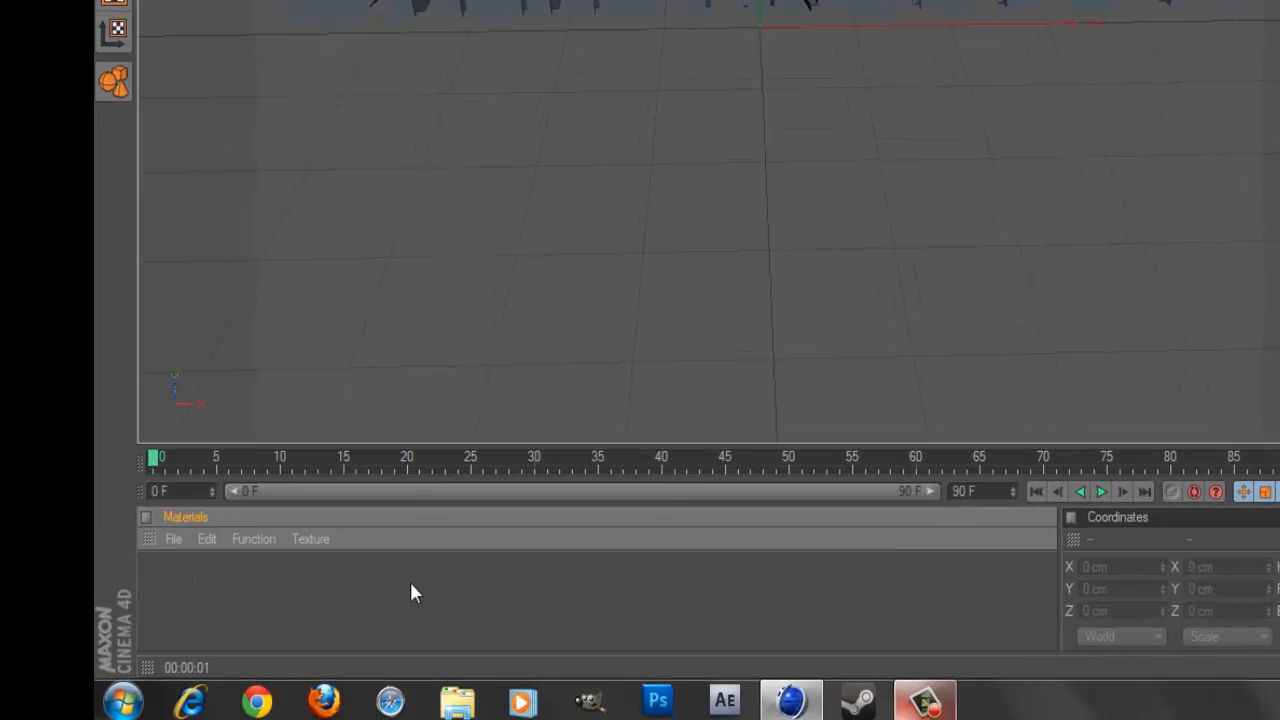
pyautogui.doubleClick(329, 586)
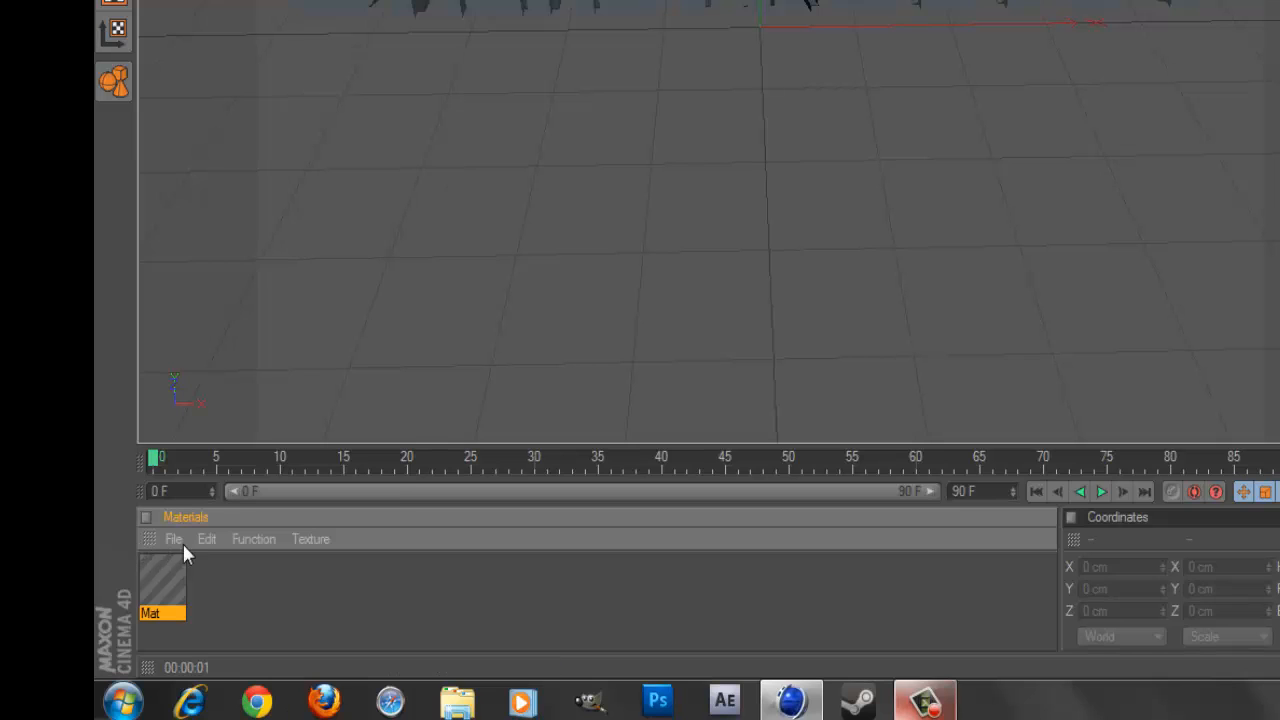
pyautogui.click(175, 540)
pyautogui.click(157, 588)
pyautogui.doubleClick(157, 585)
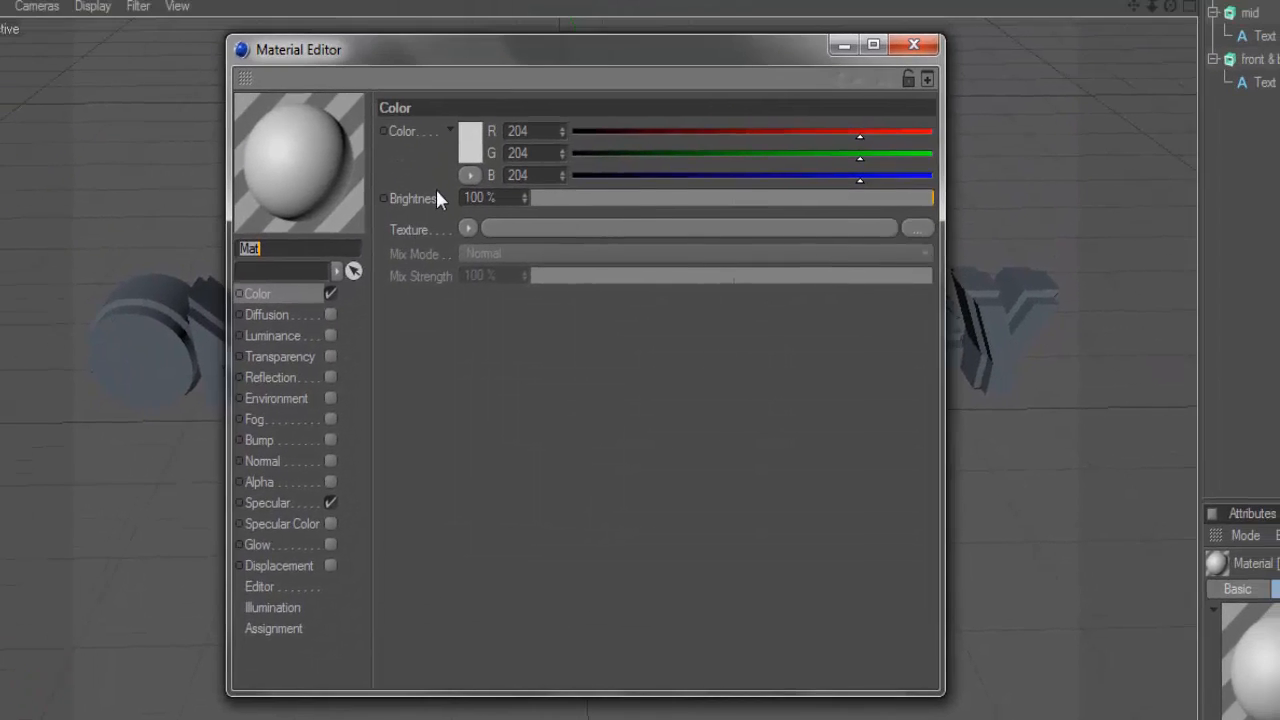
# Step: Set the material's color to bright blue with RGB 10, 189, 255
pyautogui.click(278, 297)
pyautogui.click(472, 138)
pyautogui.moveTo(465, 104)
pyautogui.mouseDown()
pyautogui.moveTo(467, 42)
pyautogui.moveTo(413, 59)
pyautogui.moveTo(478, 29)
pyautogui.moveTo(449, 58)
pyautogui.moveTo(531, 41)
pyautogui.mouseUp()
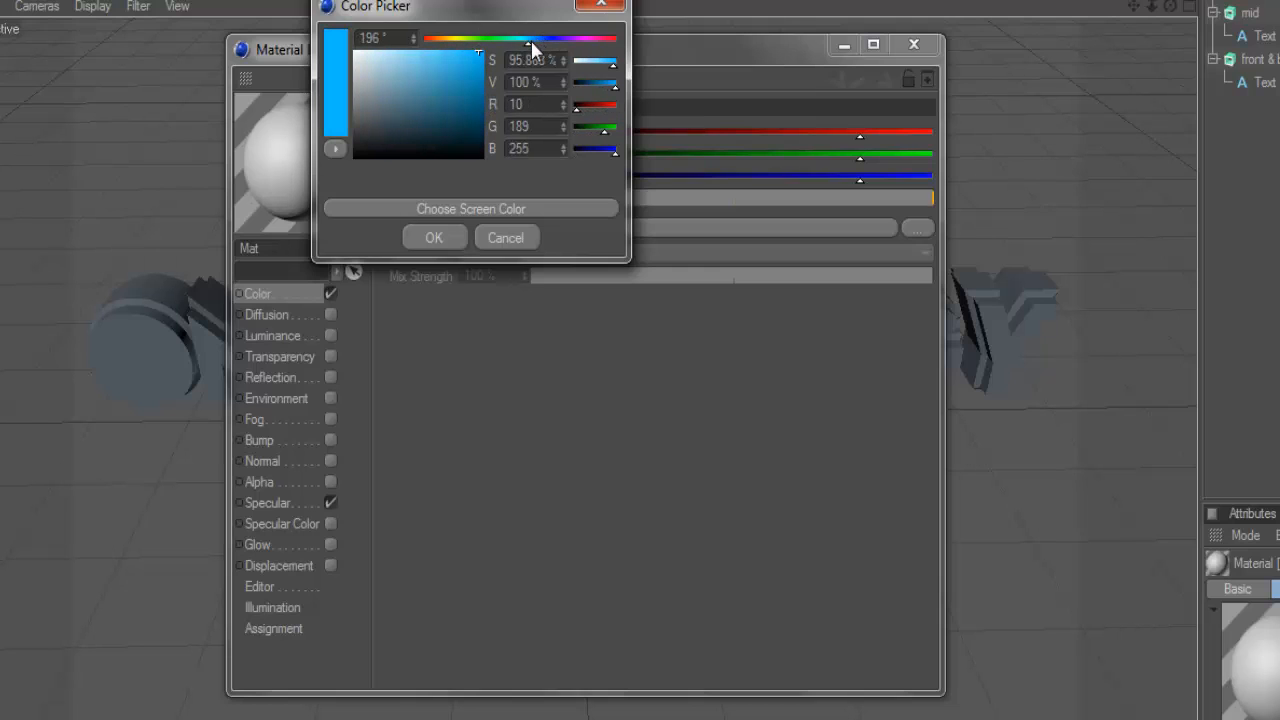
pyautogui.click(435, 240)
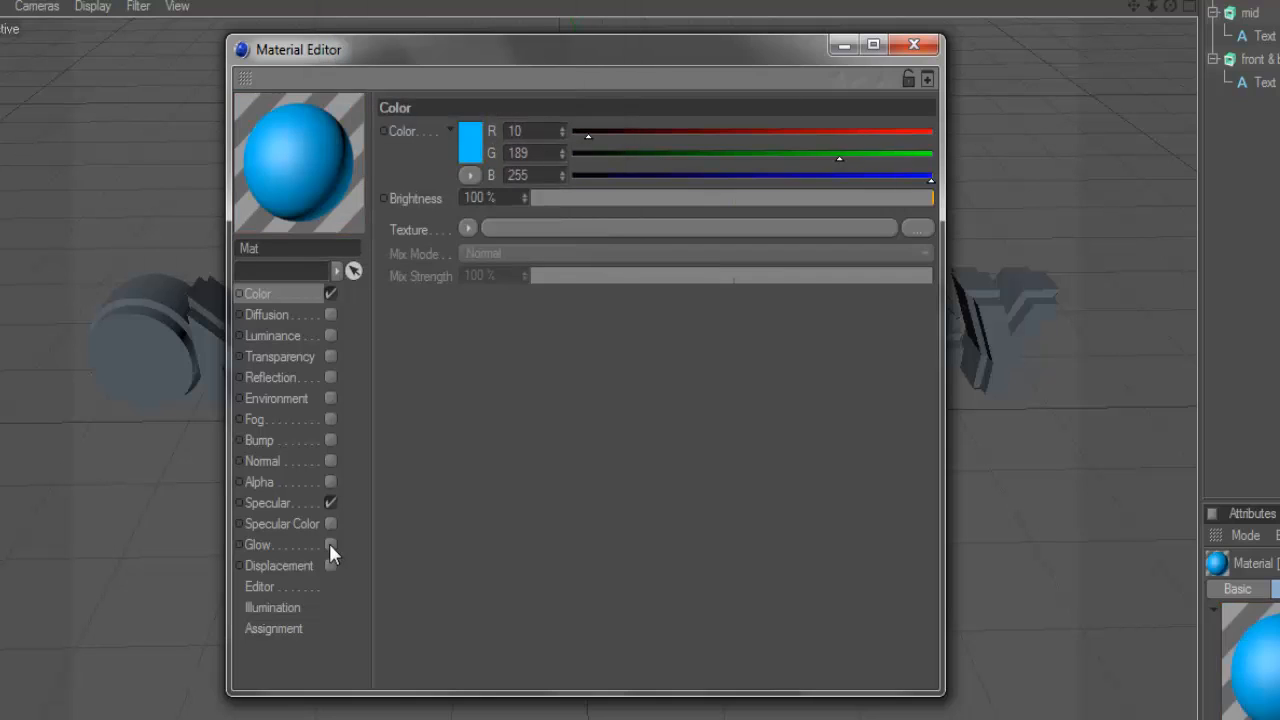
# Step: Enable the material's reflection with color RGB 1, 197, 219 and 9% brightness
pyautogui.click(327, 378)
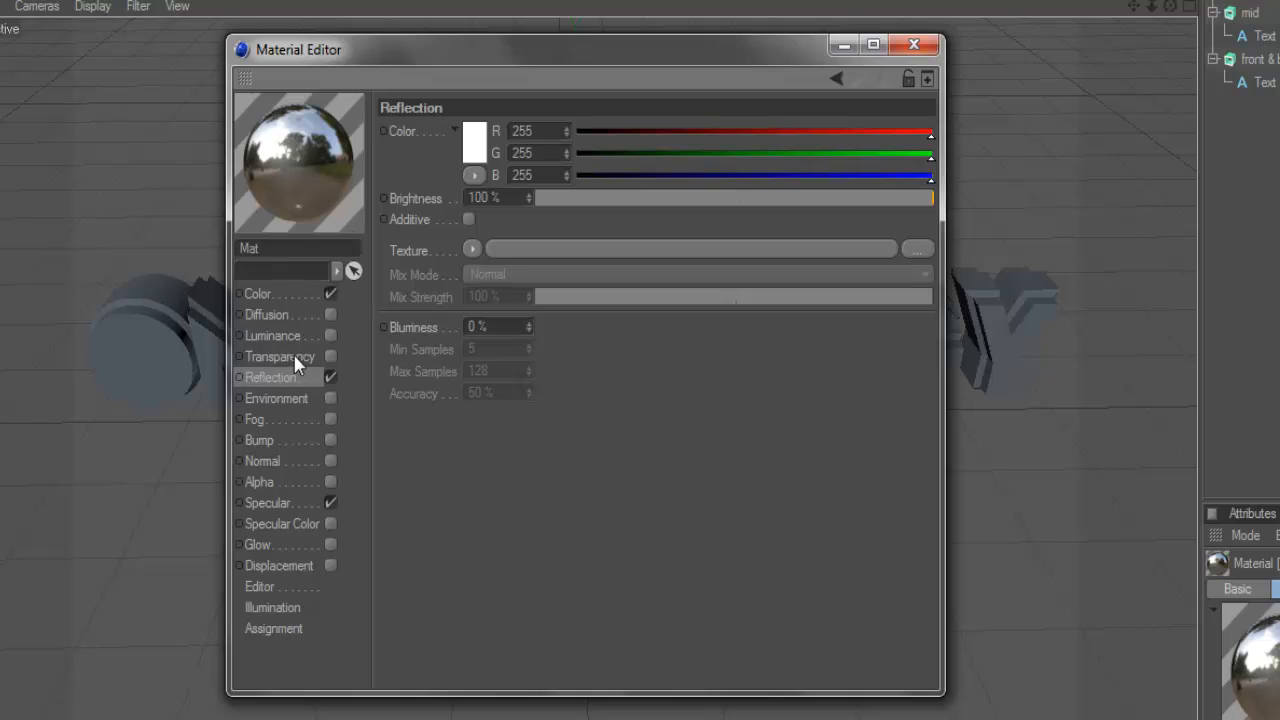
pyautogui.click(476, 150)
pyautogui.moveTo(475, 56); pyautogui.dragTo(527, 60)
pyautogui.click(486, 88)
pyautogui.click(450, 257)
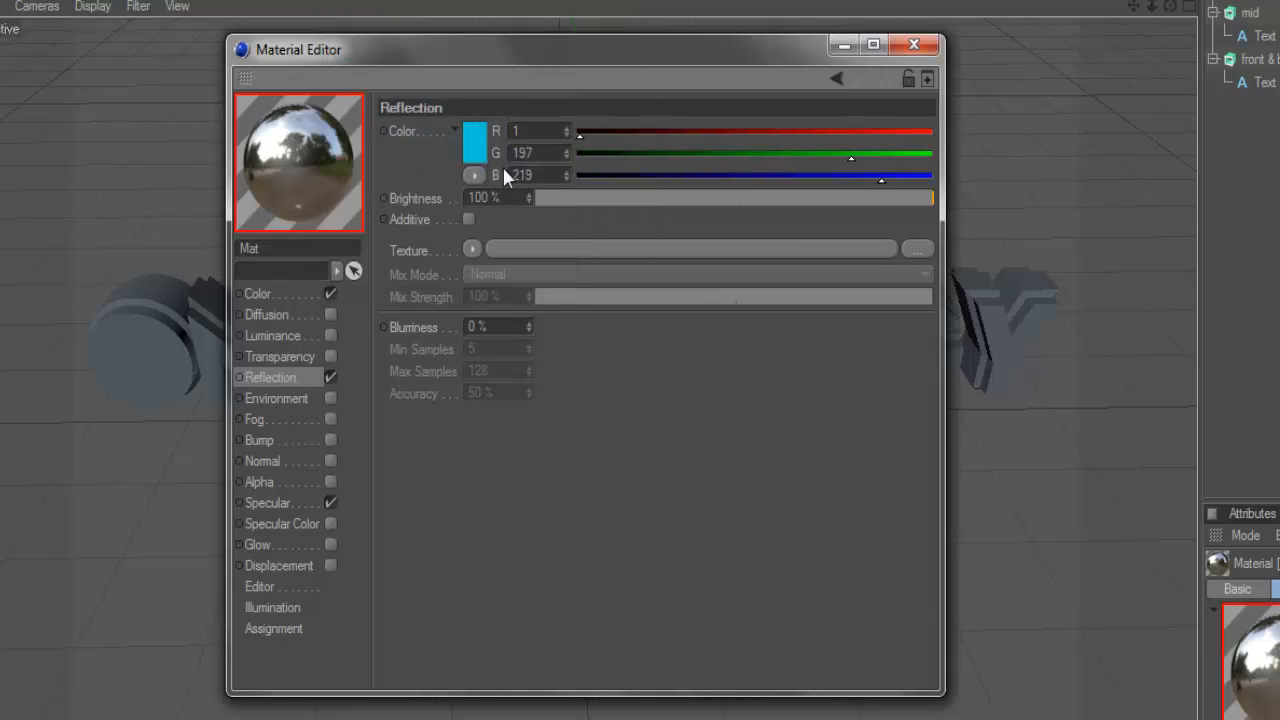
pyautogui.click(602, 197)
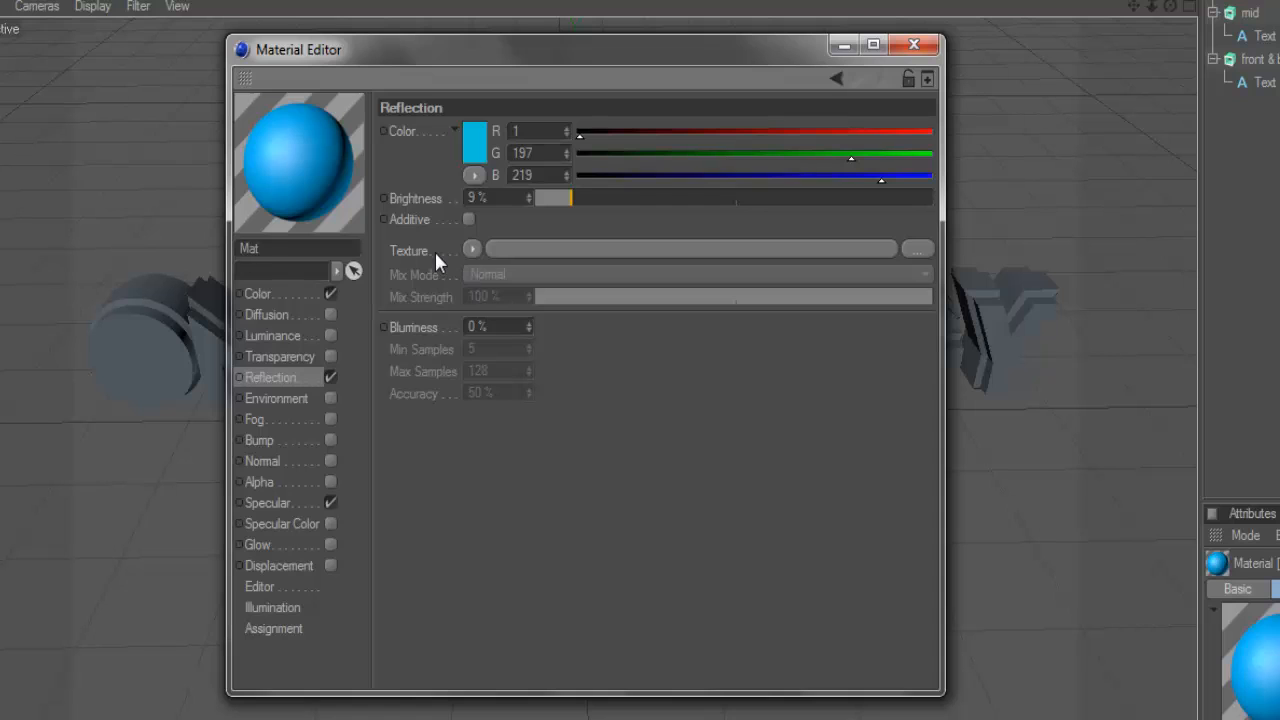
# Step: Add a Fresnel texture to the reflection with 12% mix strength and close the Material Editor
pyautogui.click(471, 249)
pyautogui.click(467, 250)
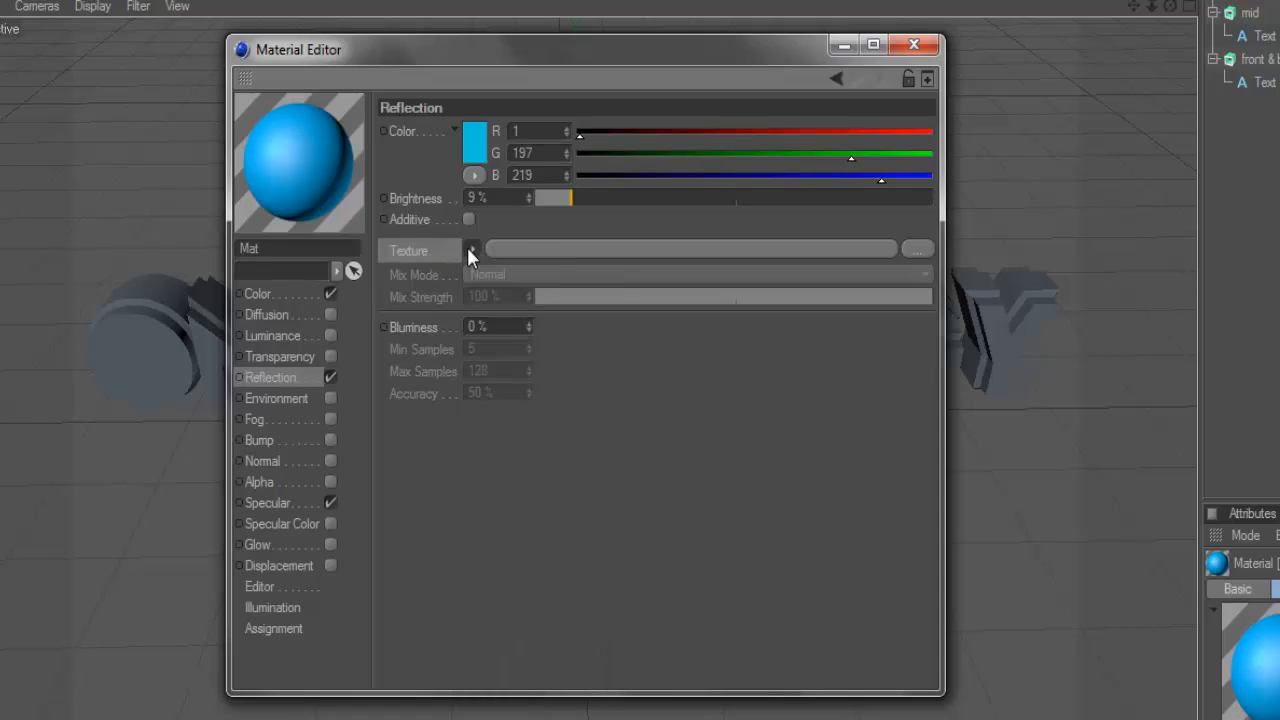
pyautogui.click(467, 250)
pyautogui.click(543, 463)
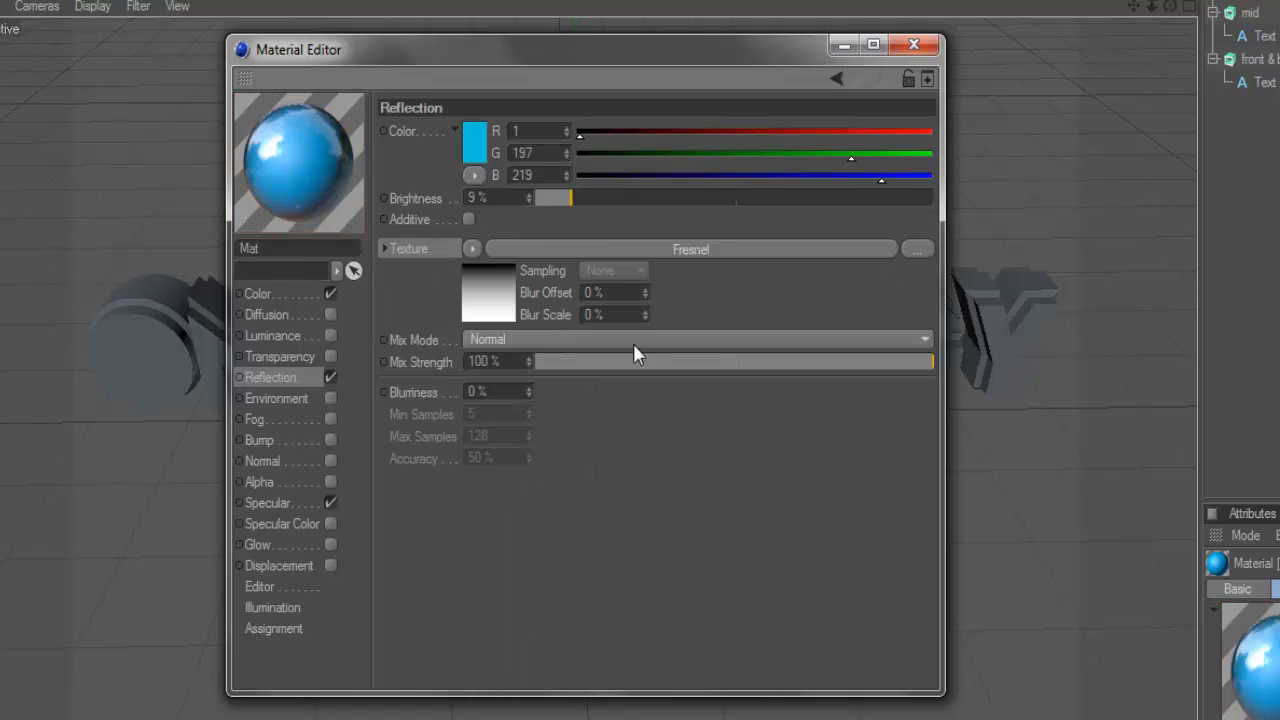
pyautogui.click(585, 362)
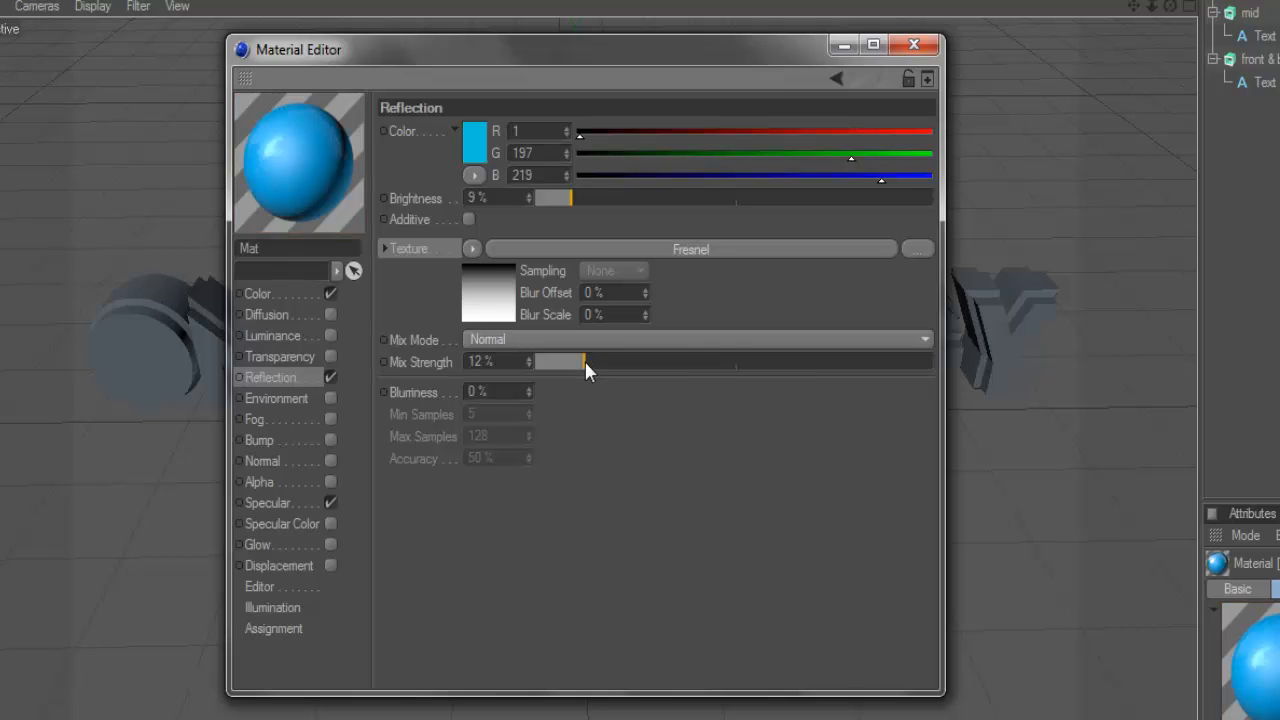
pyautogui.click(913, 44)
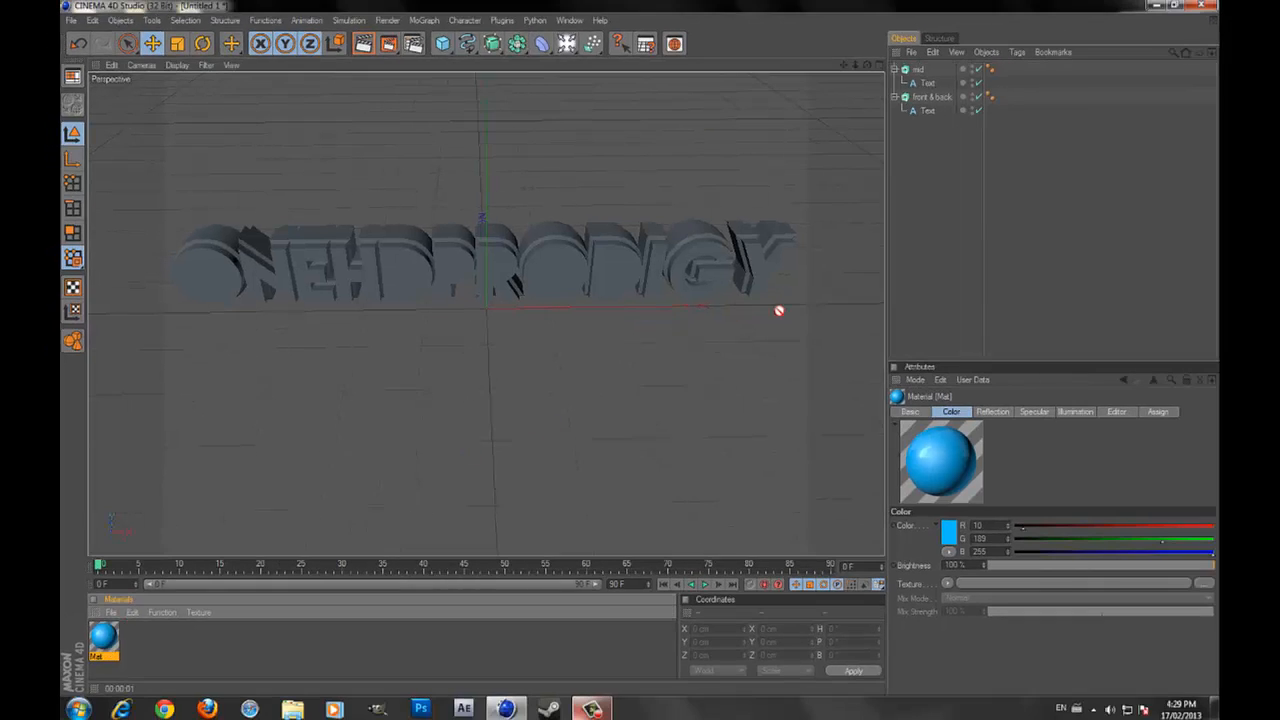
# Step: Apply the blue material to the front & back extrusion and render a preview of the view
pyautogui.moveTo(951, 112); pyautogui.dragTo(379, 202)
pyautogui.moveTo(951, 96); pyautogui.dragTo(949, 93)
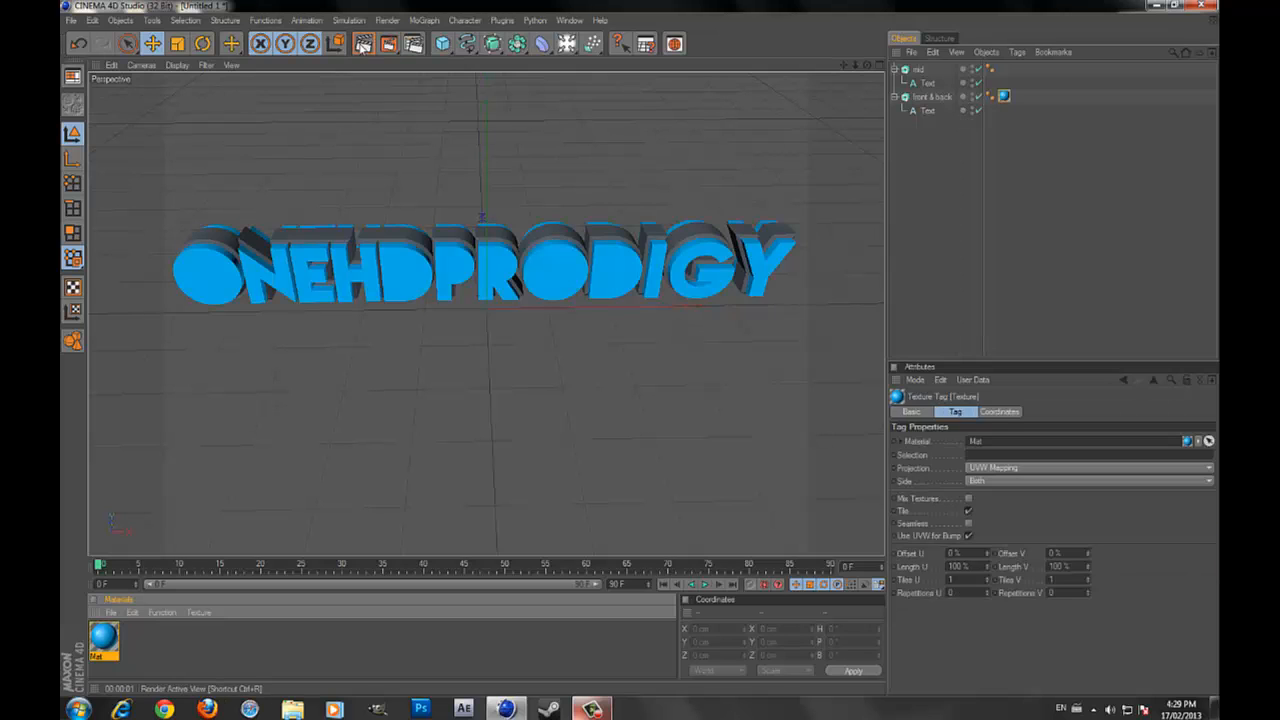
pyautogui.click(363, 43)
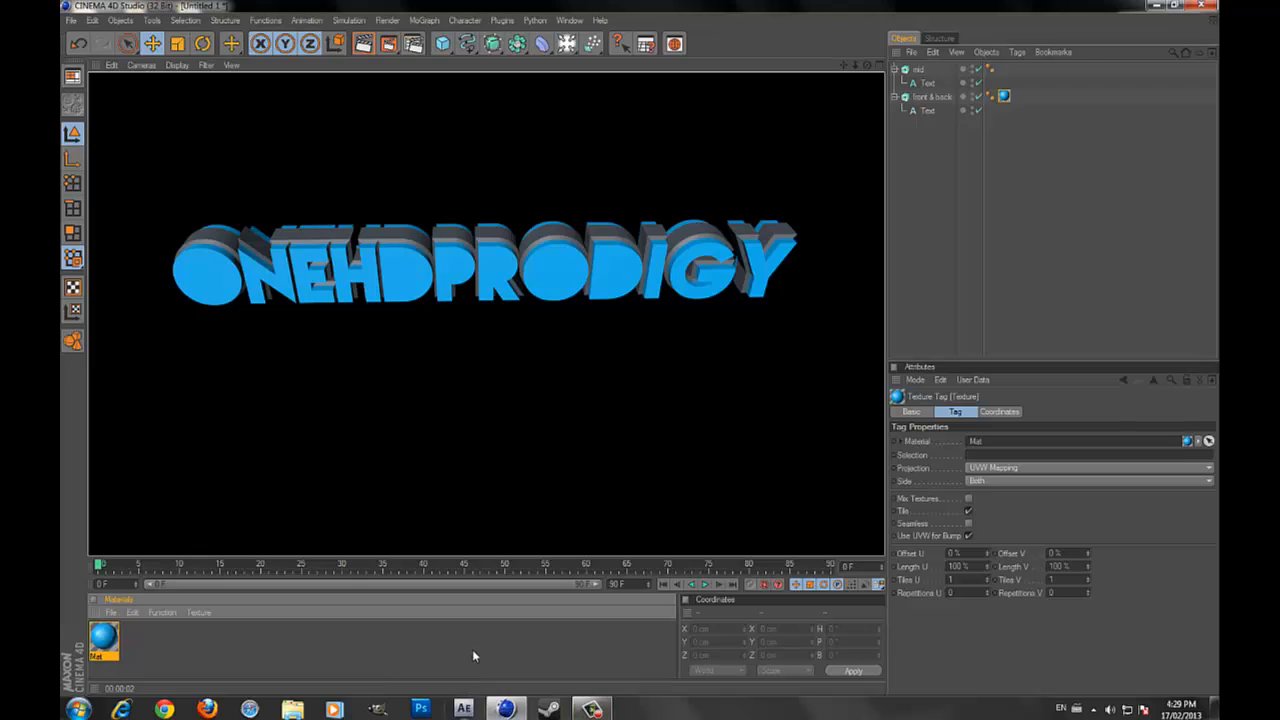
pyautogui.click(413, 656)
# Step: Create a new Nukei shader material
pyautogui.click(111, 612)
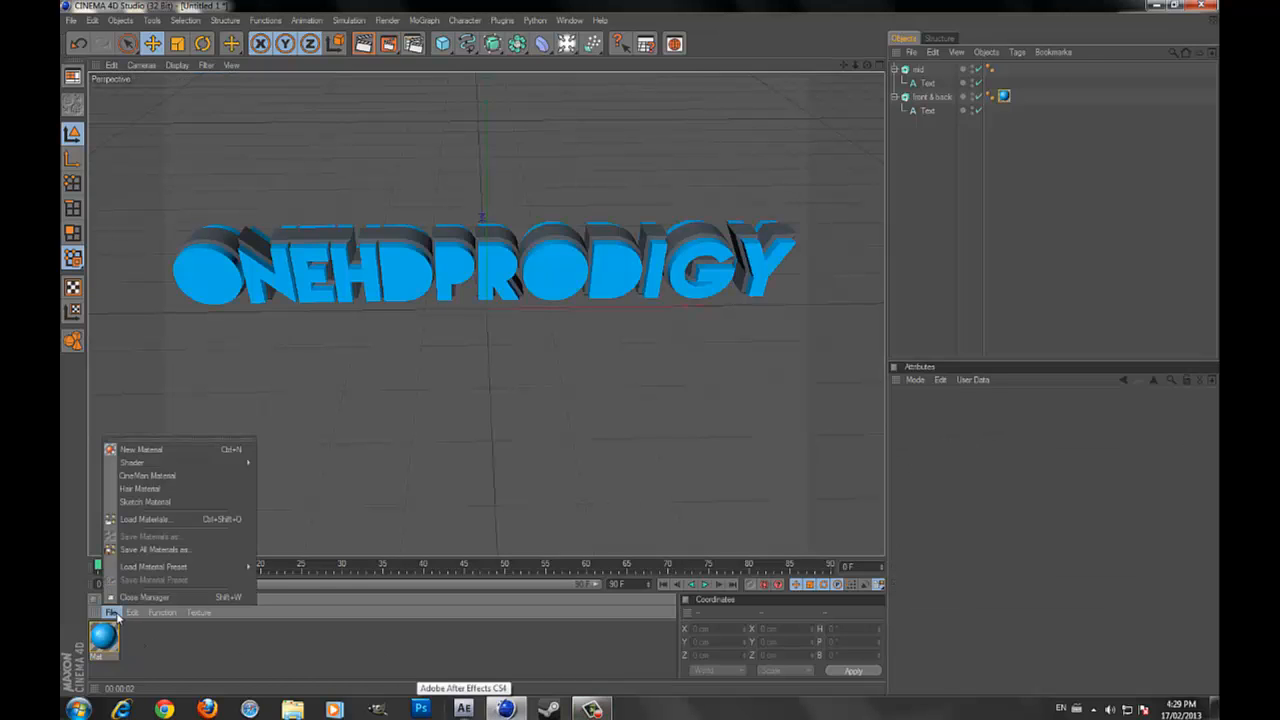
pyautogui.click(190, 647)
pyautogui.click(108, 645)
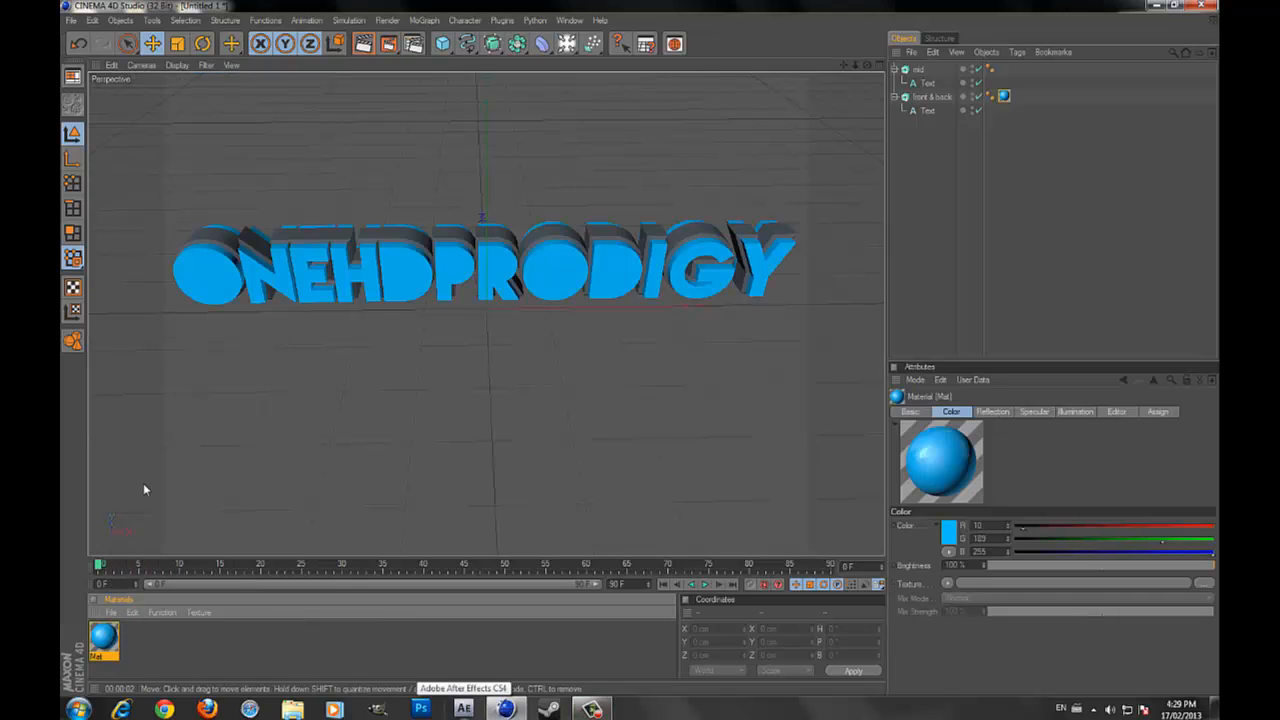
pyautogui.click(111, 613)
pyautogui.moveTo(200, 462)
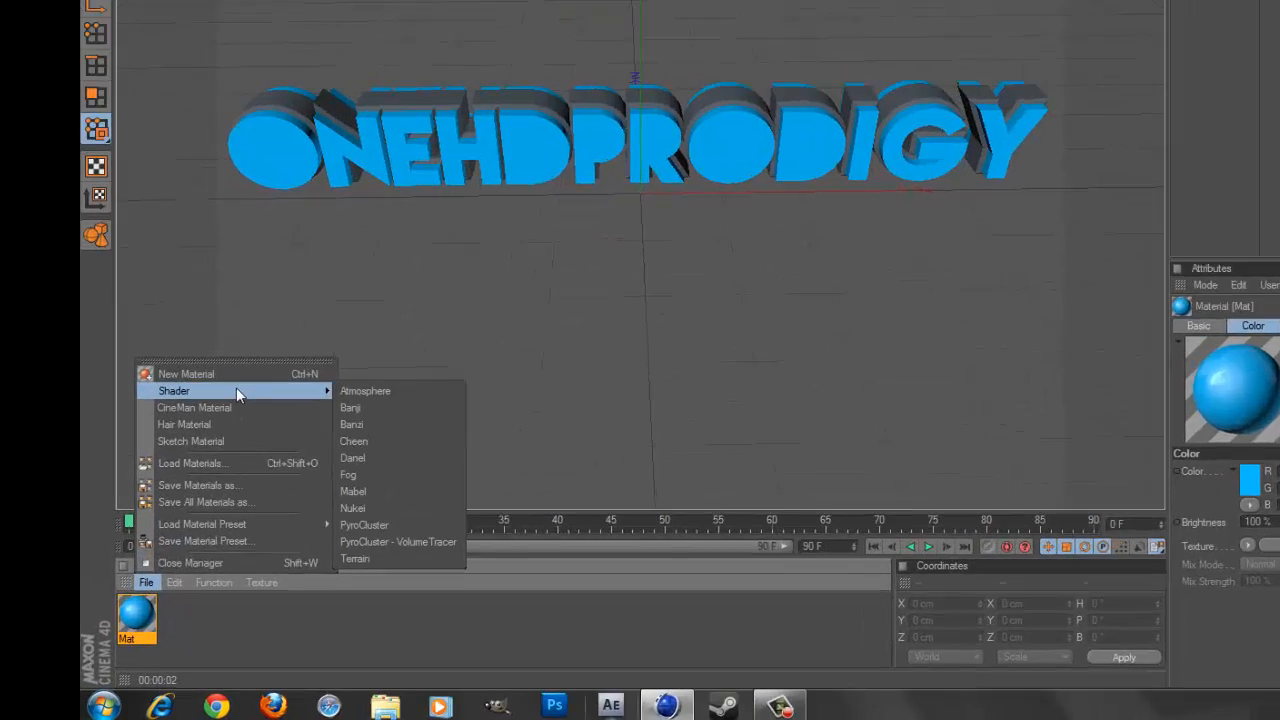
pyautogui.click(325, 554)
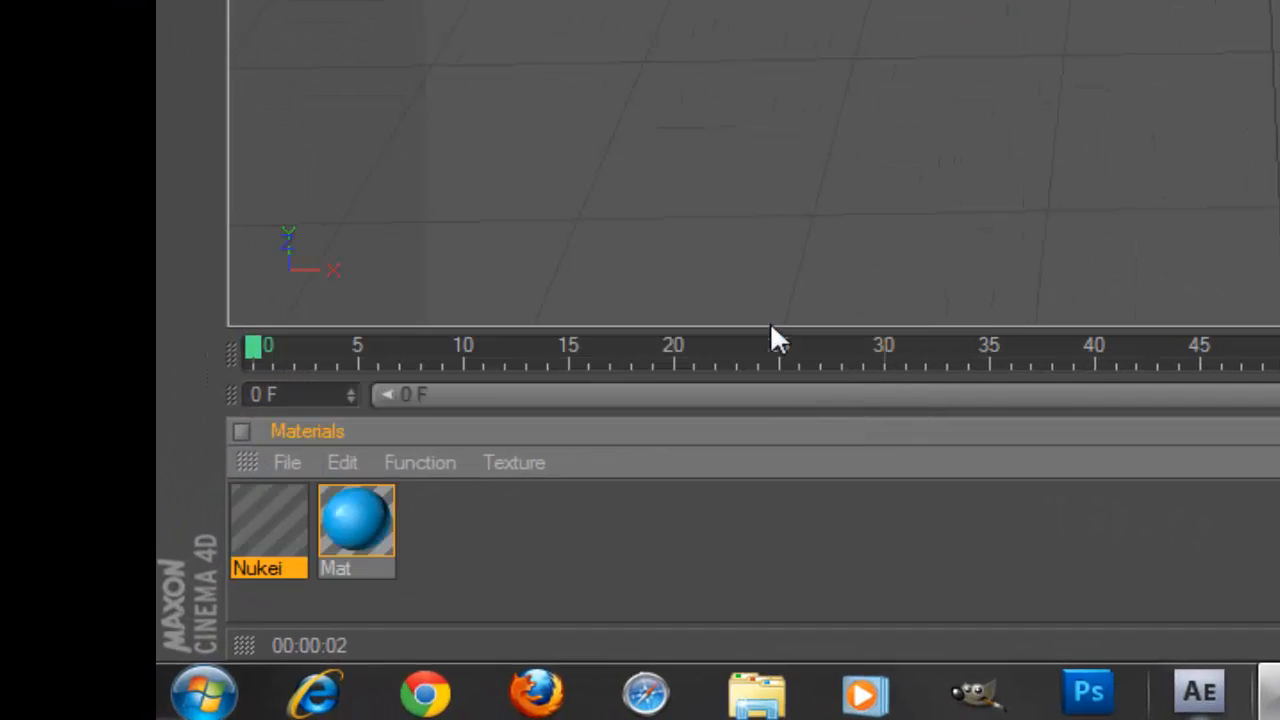
# Step: Set the Nukei material's Diffuse A color to teal with RGB 27, 193, 205 and close the Material Editor
pyautogui.click(320, 525)
pyautogui.doubleClick(281, 526)
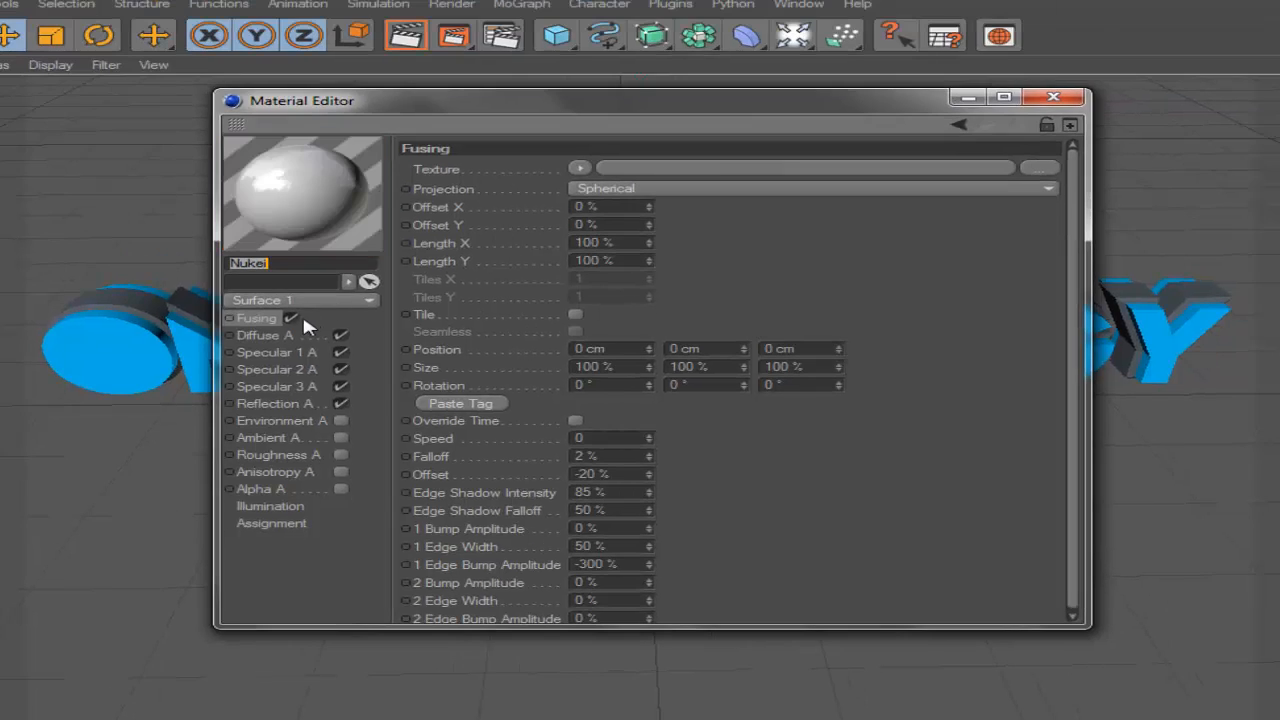
pyautogui.click(326, 267)
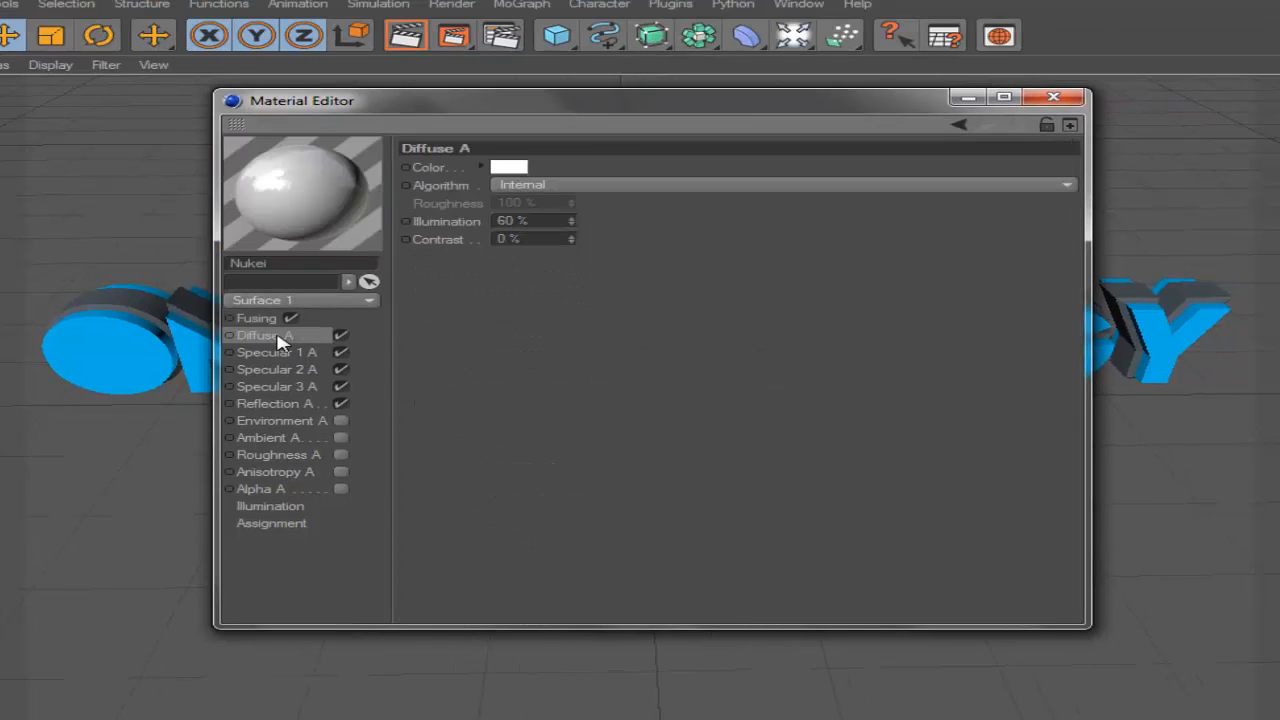
pyautogui.click(510, 167)
pyautogui.click(566, 94)
pyautogui.click(510, 125)
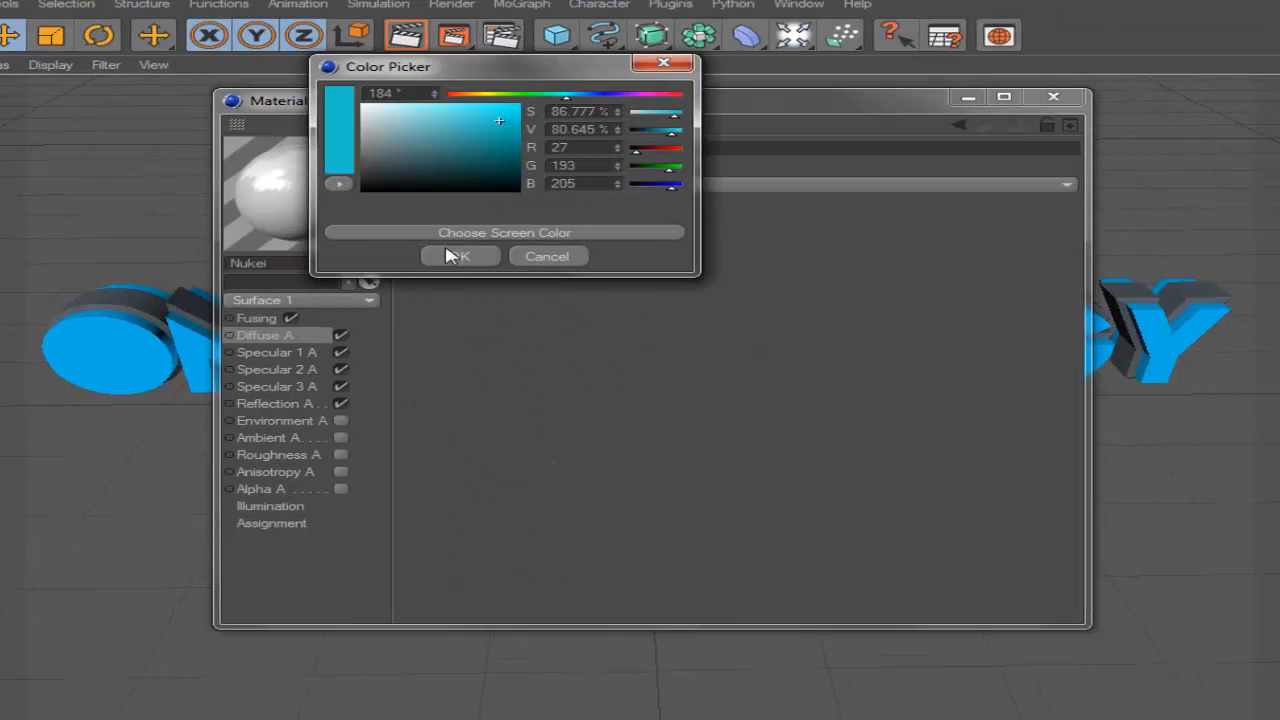
pyautogui.click(455, 256)
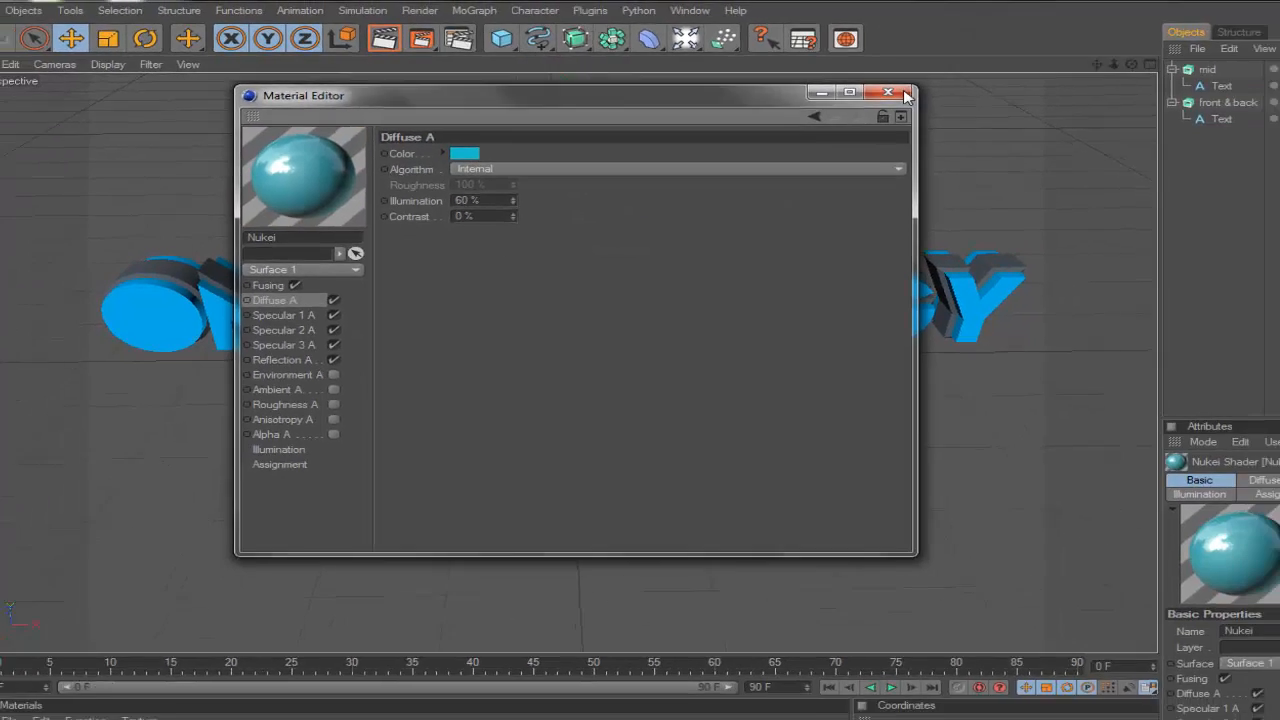
pyautogui.click(1057, 97)
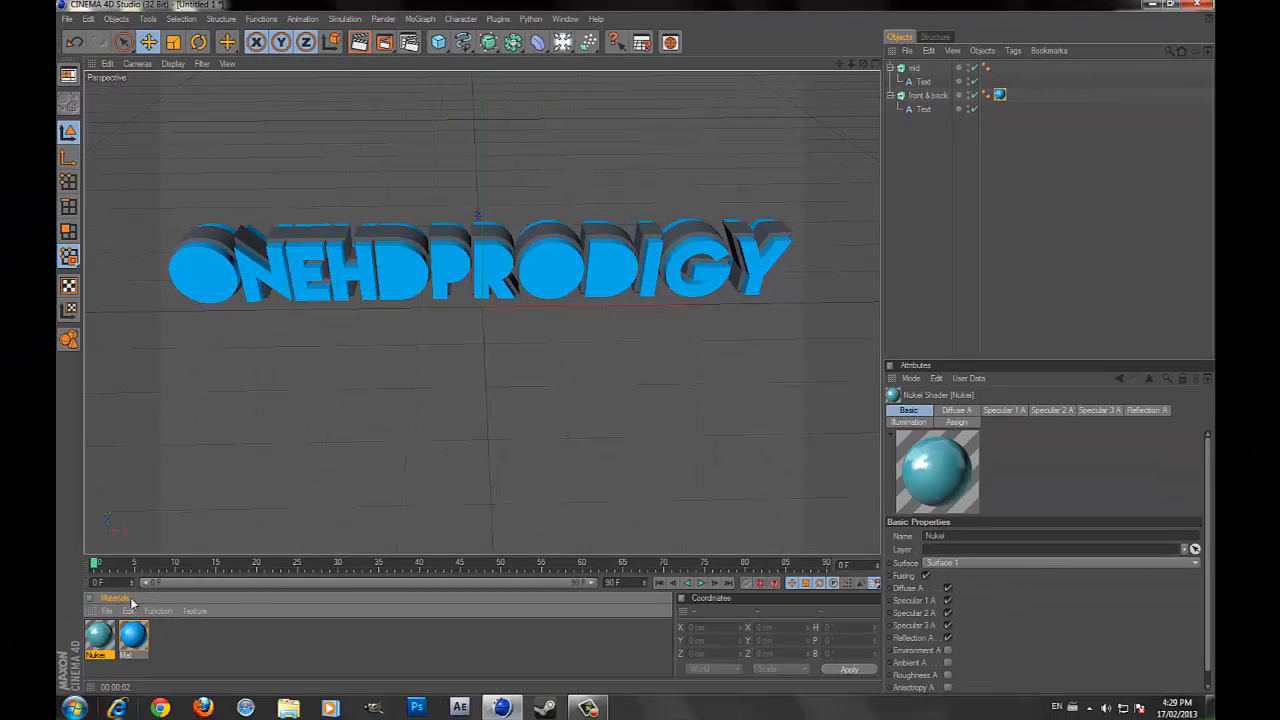
# Step: Replace the blue material on the front & back extrusion with the Nukei material and render a preview of the view
pyautogui.click(999, 96)
pyautogui.press('Delete')
pyautogui.moveTo(110, 642); pyautogui.dragTo(700, 306)
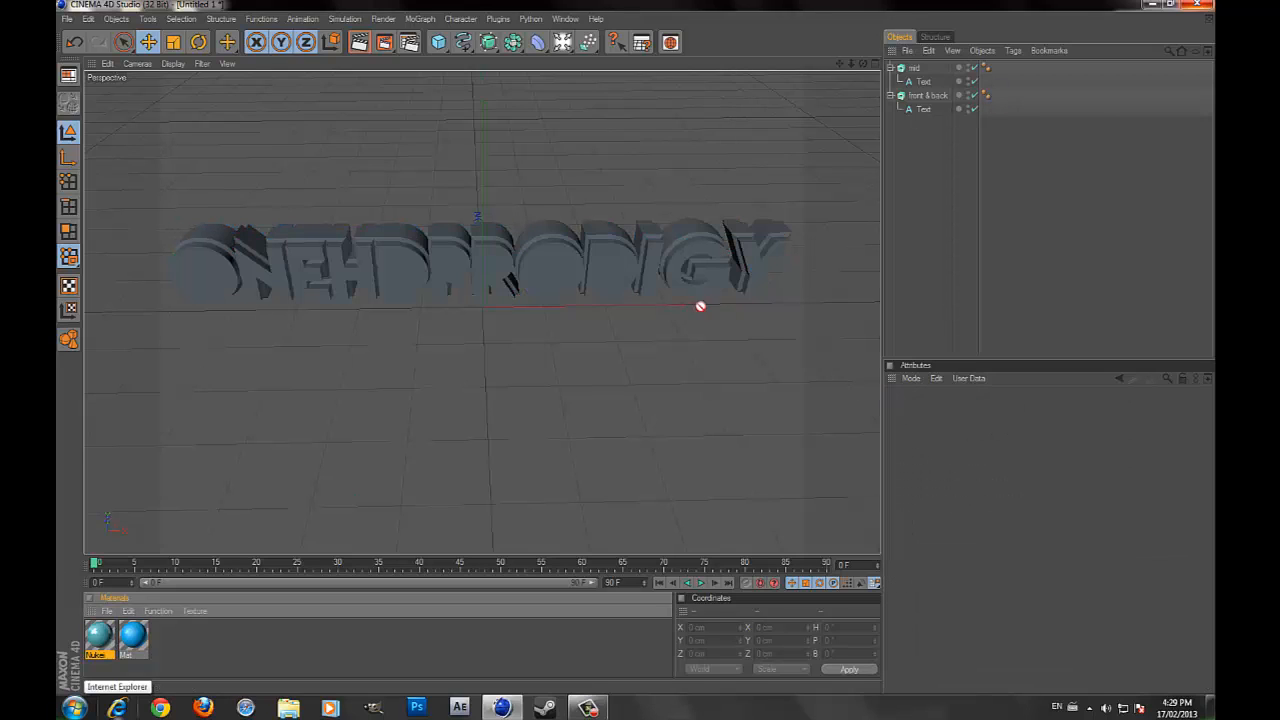
pyautogui.moveTo(939, 57); pyautogui.dragTo(940, 97)
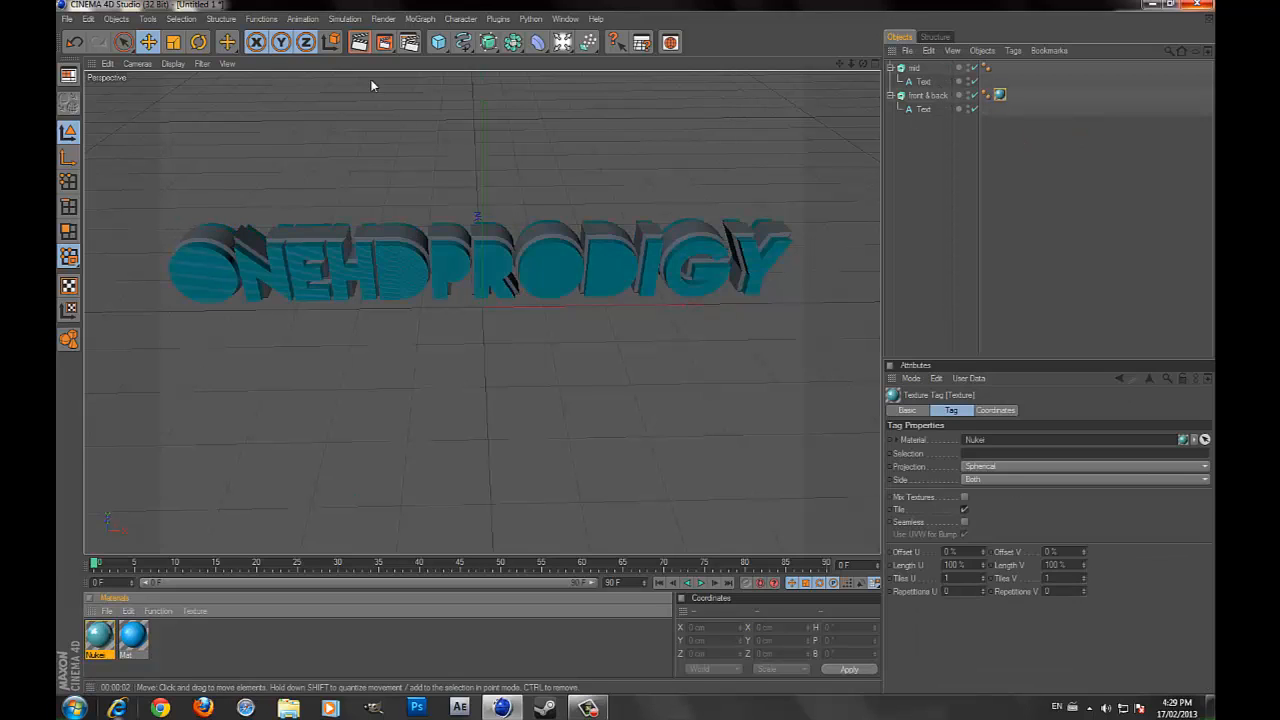
pyautogui.click(358, 44)
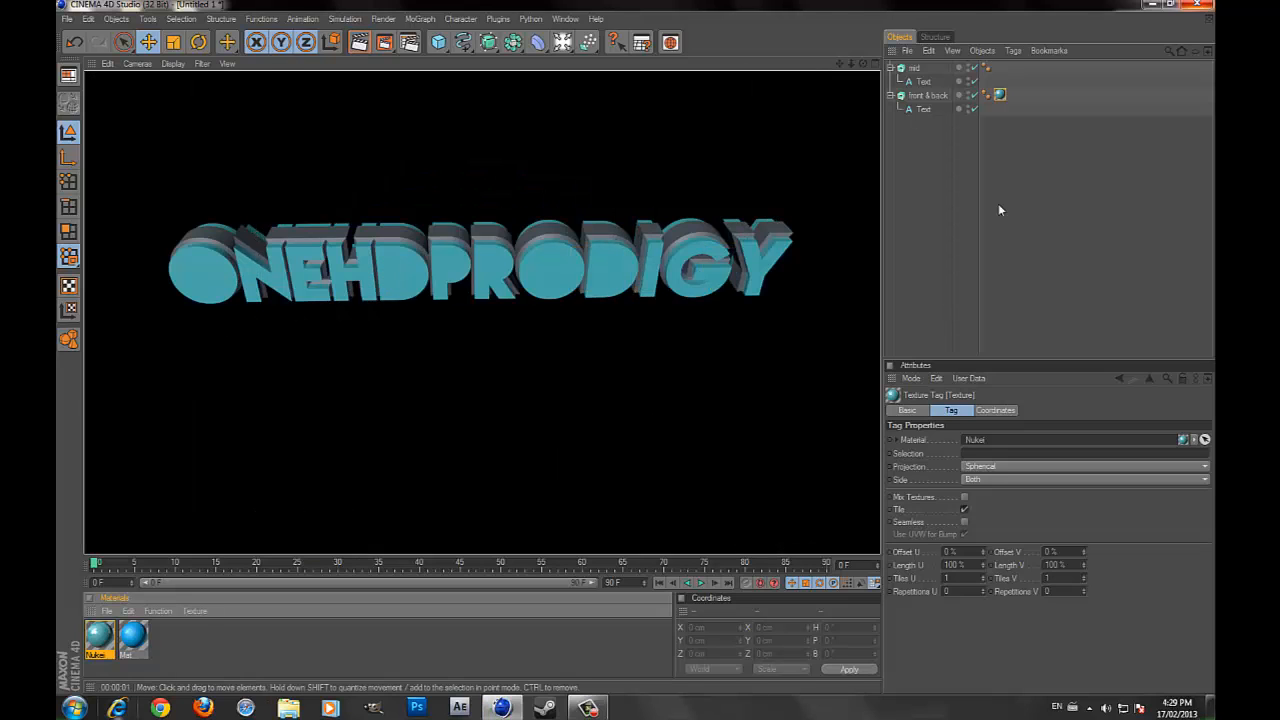
pyautogui.click(916, 218)
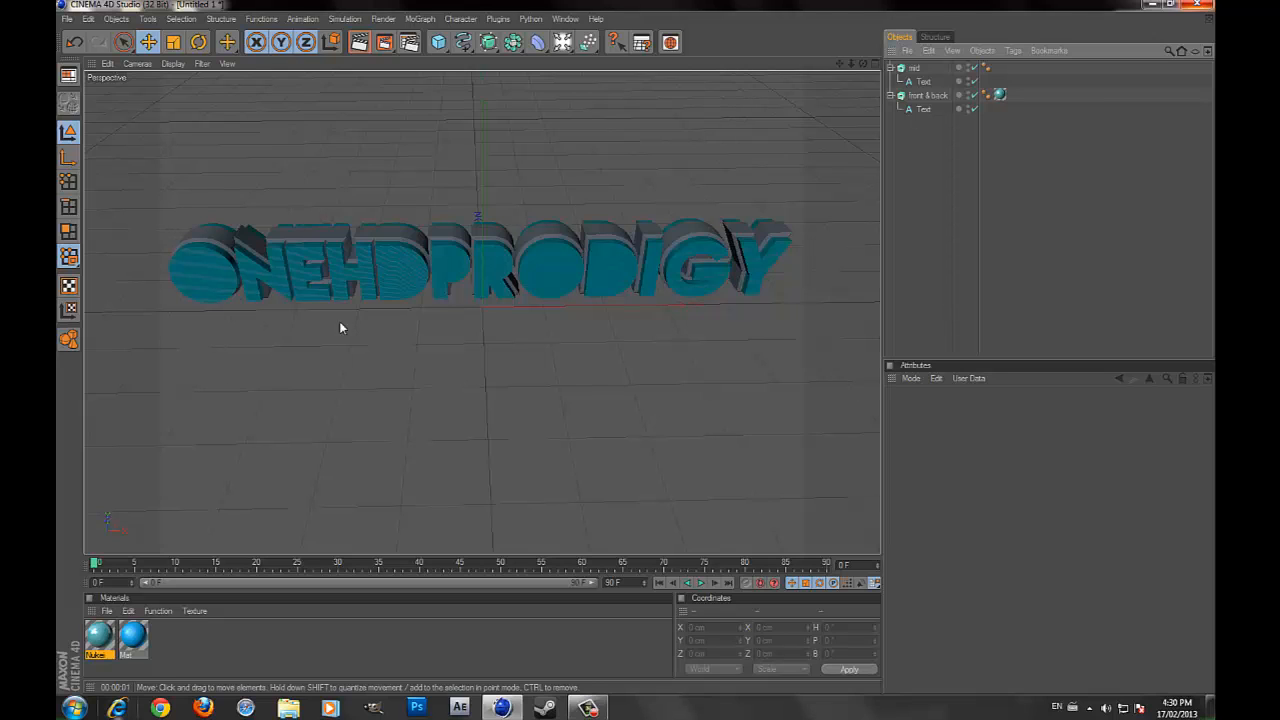
# Step: Create a new standard material and set its color to dark gray with RGB 68, 68, 68
pyautogui.click(922, 68)
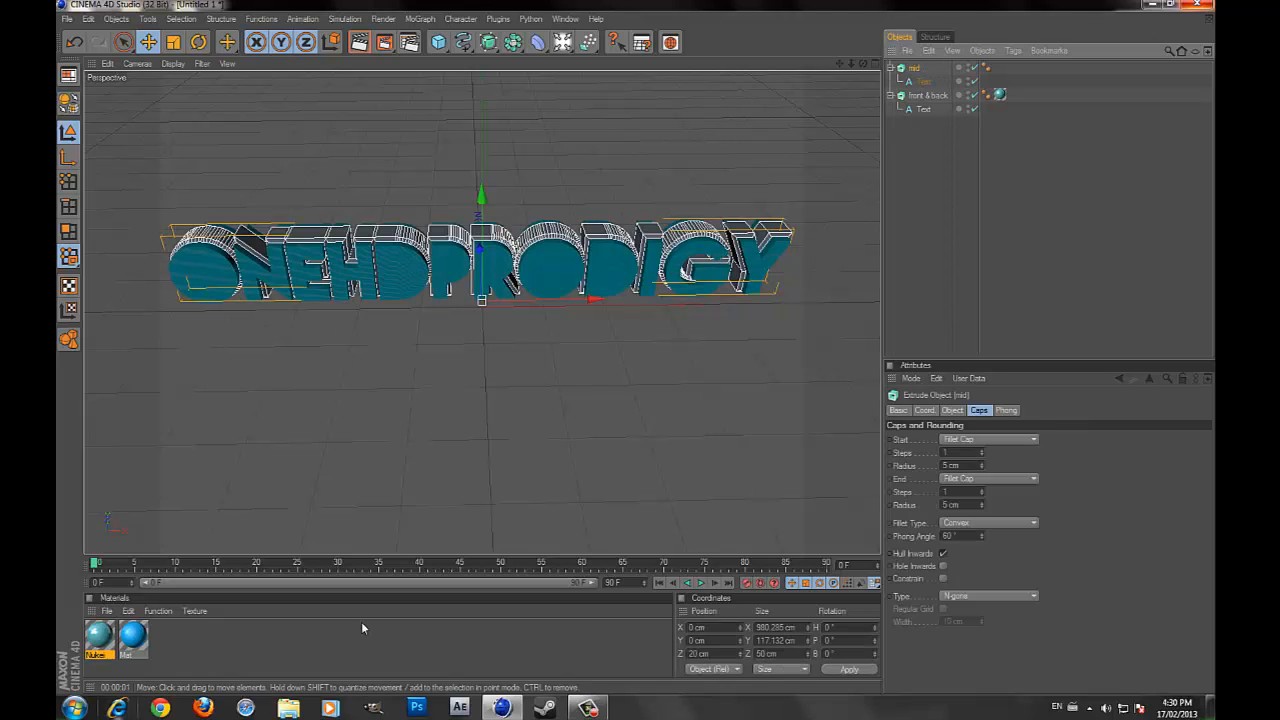
pyautogui.doubleClick(338, 631)
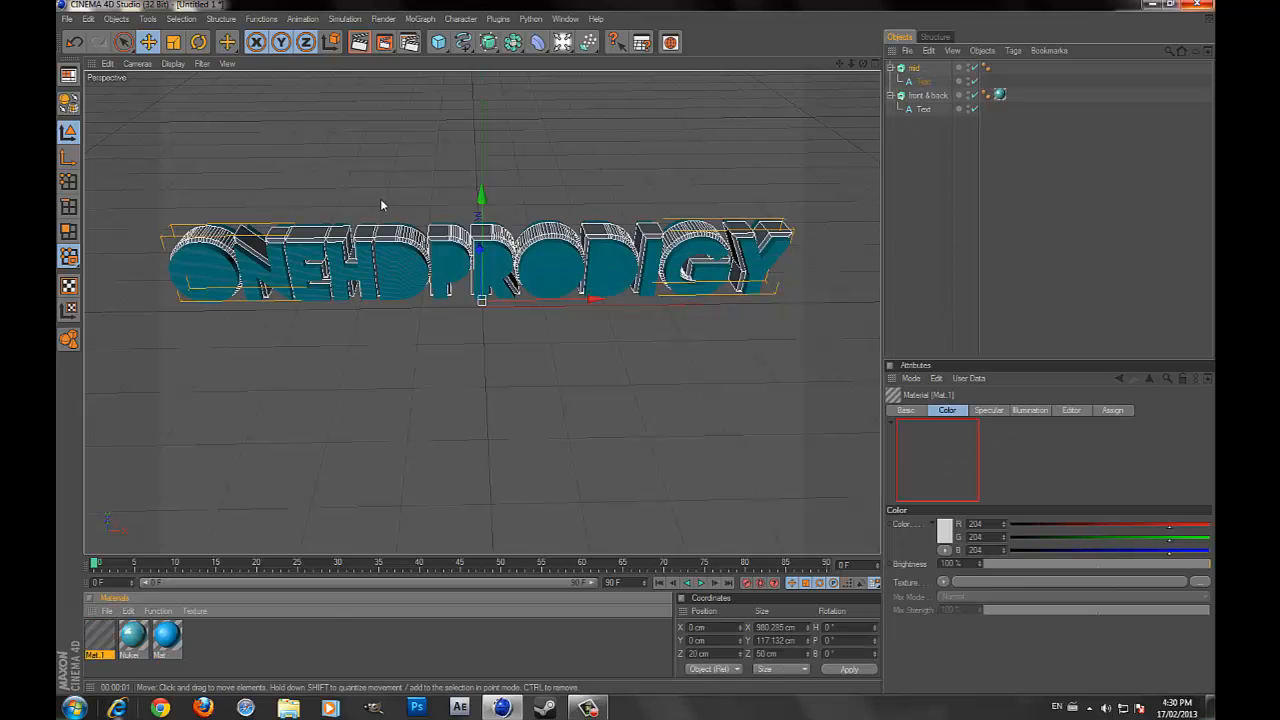
pyautogui.doubleClick(100, 636)
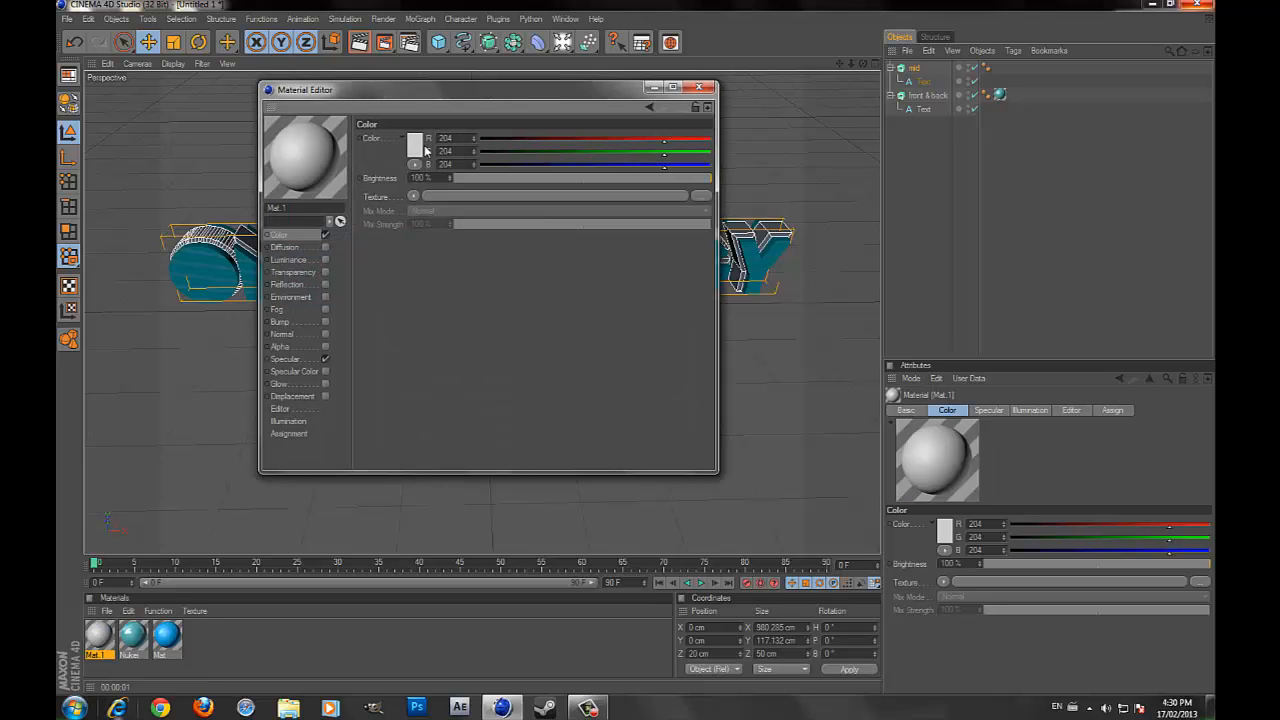
pyautogui.click(421, 147)
pyautogui.moveTo(416, 146); pyautogui.dragTo(341, 147)
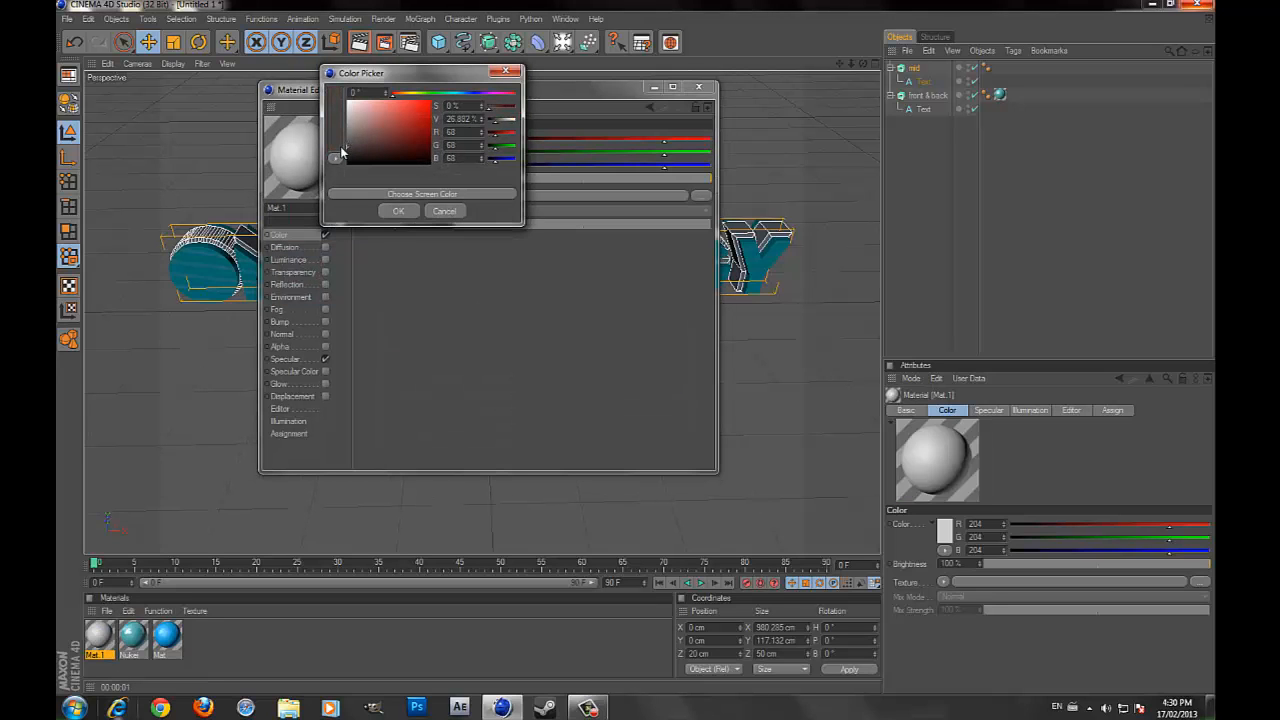
pyautogui.click(391, 210)
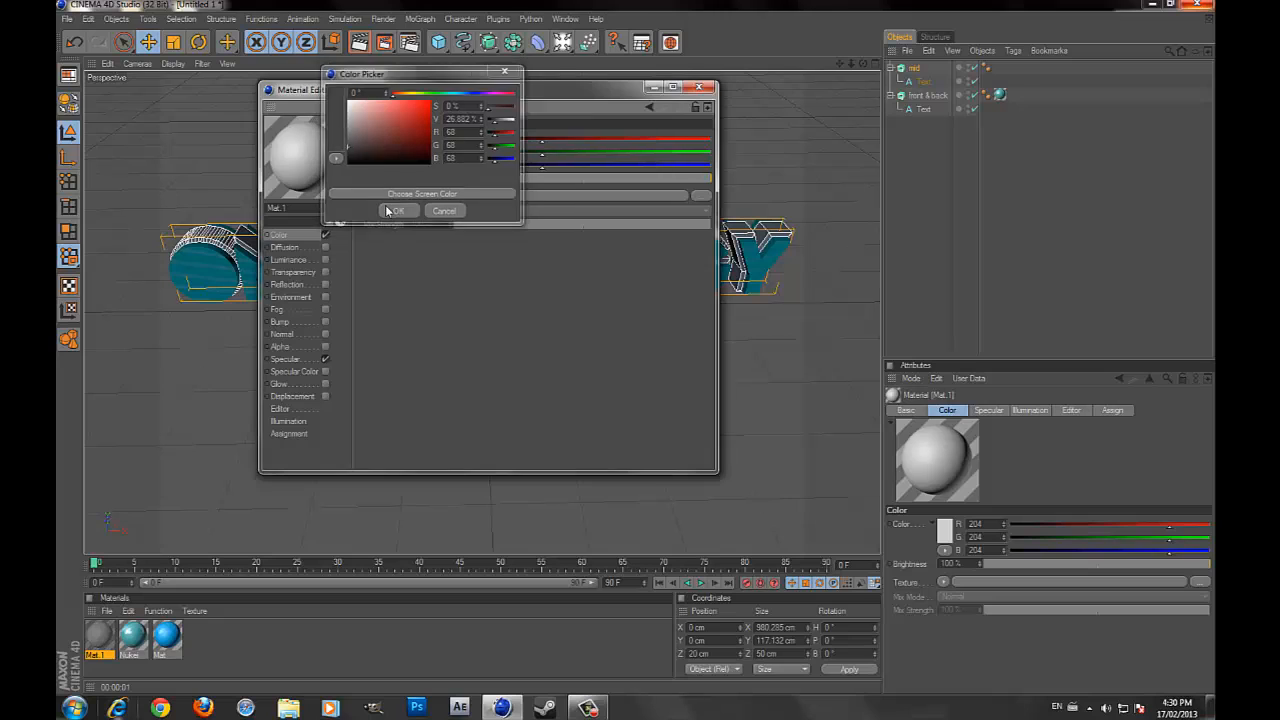
# Step: Enable the dark gray material's reflection at 8% brightness, add a Fresnel texture with a low mix strength and close the Material Editor
pyautogui.click(325, 285)
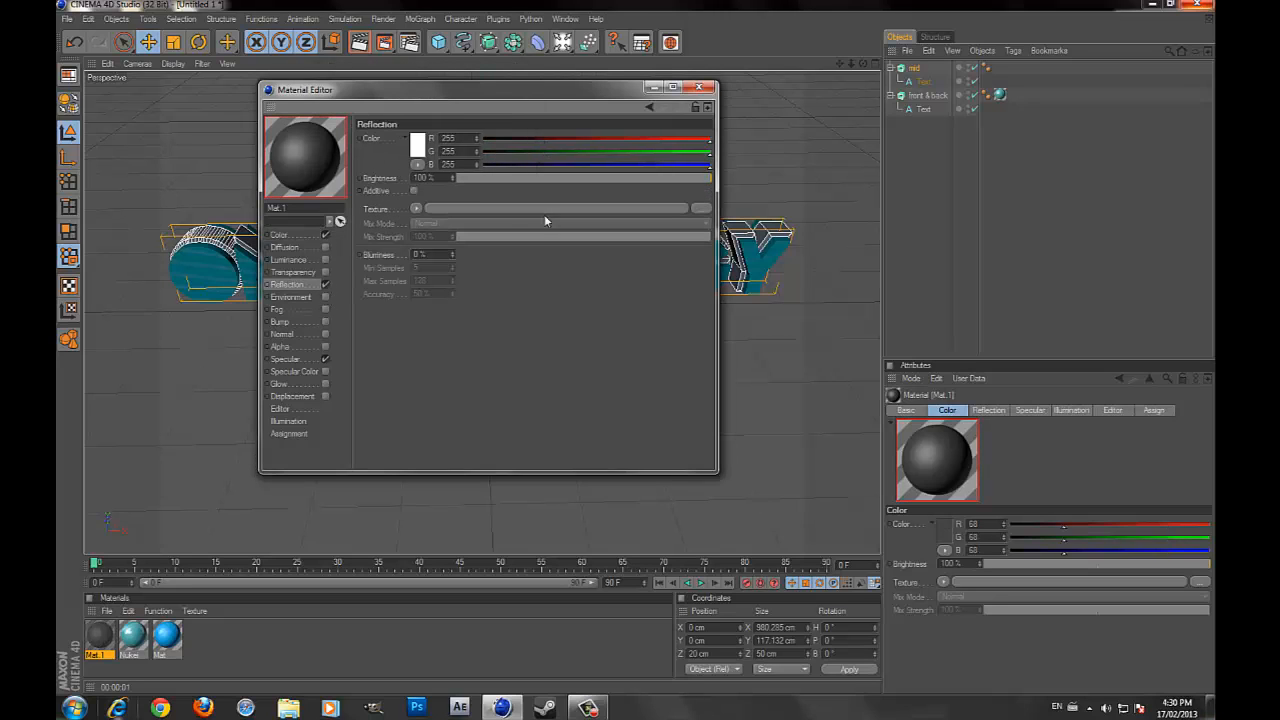
pyautogui.click(476, 178)
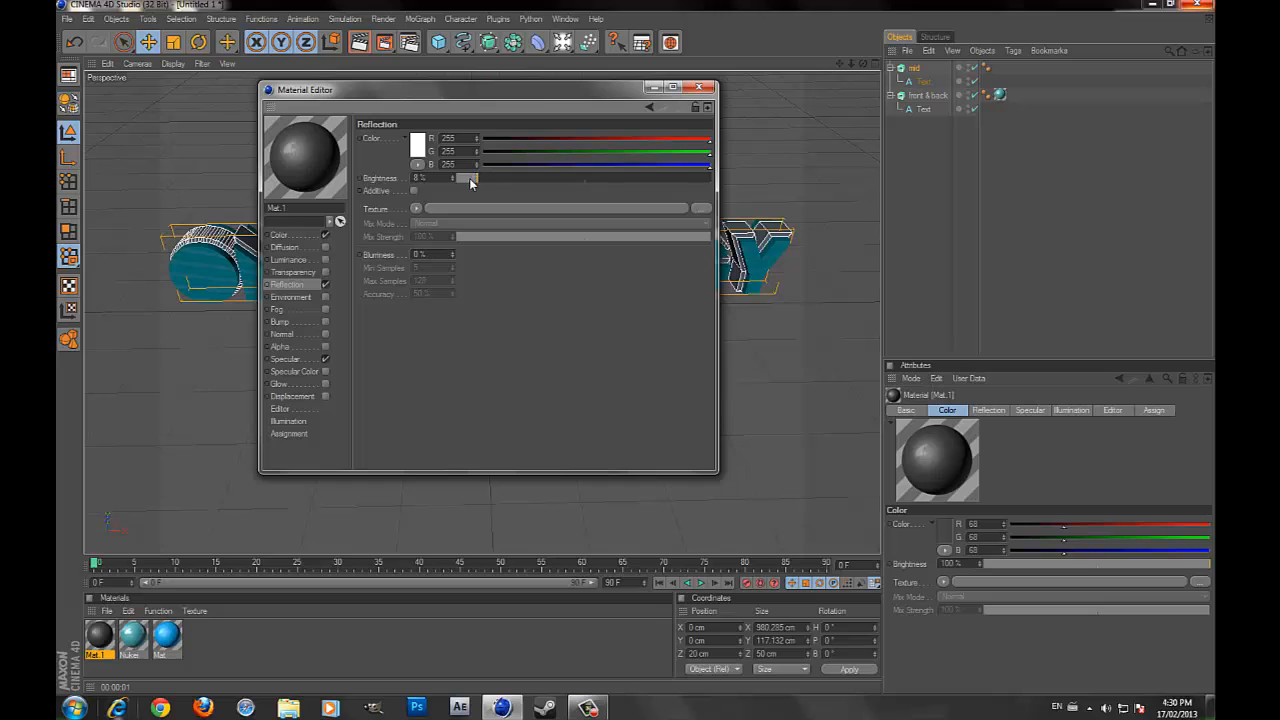
pyautogui.click(424, 210)
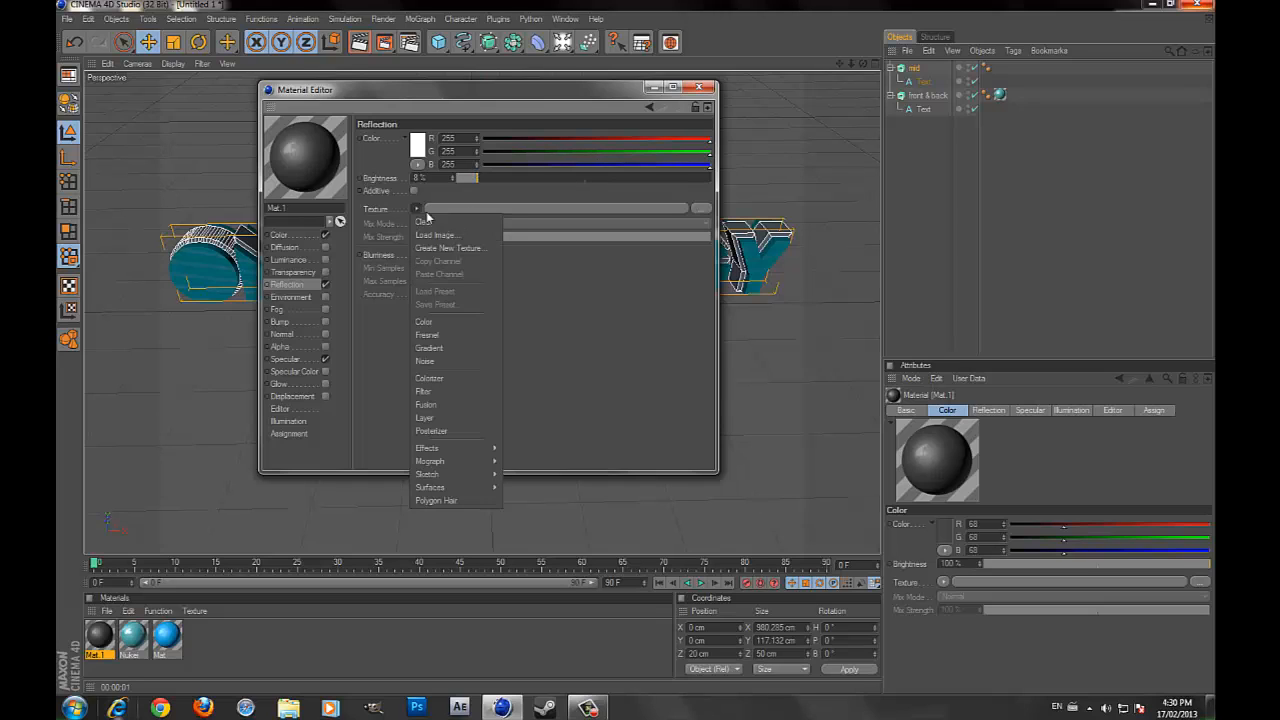
pyautogui.click(427, 334)
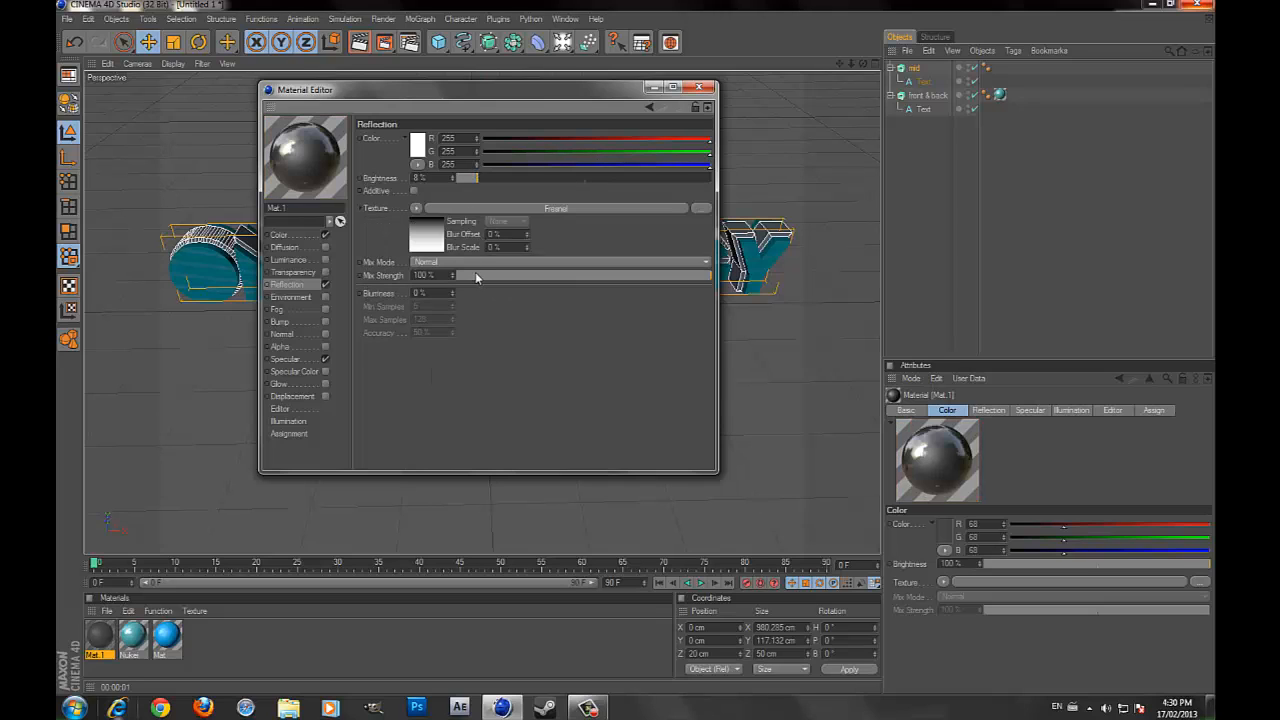
pyautogui.click(475, 274)
pyautogui.click(706, 86)
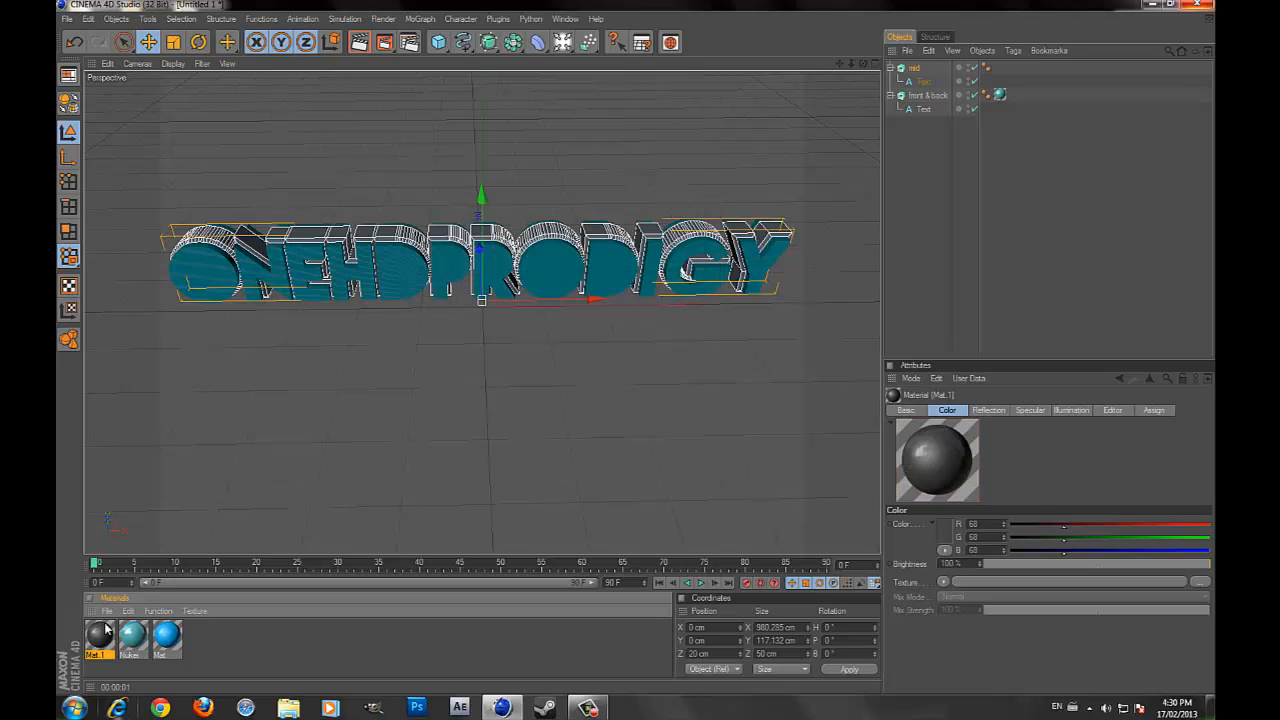
# Step: Apply the dark gray material to the mid extrusion and render a preview of the view
pyautogui.moveTo(975, 132); pyautogui.dragTo(916, 70)
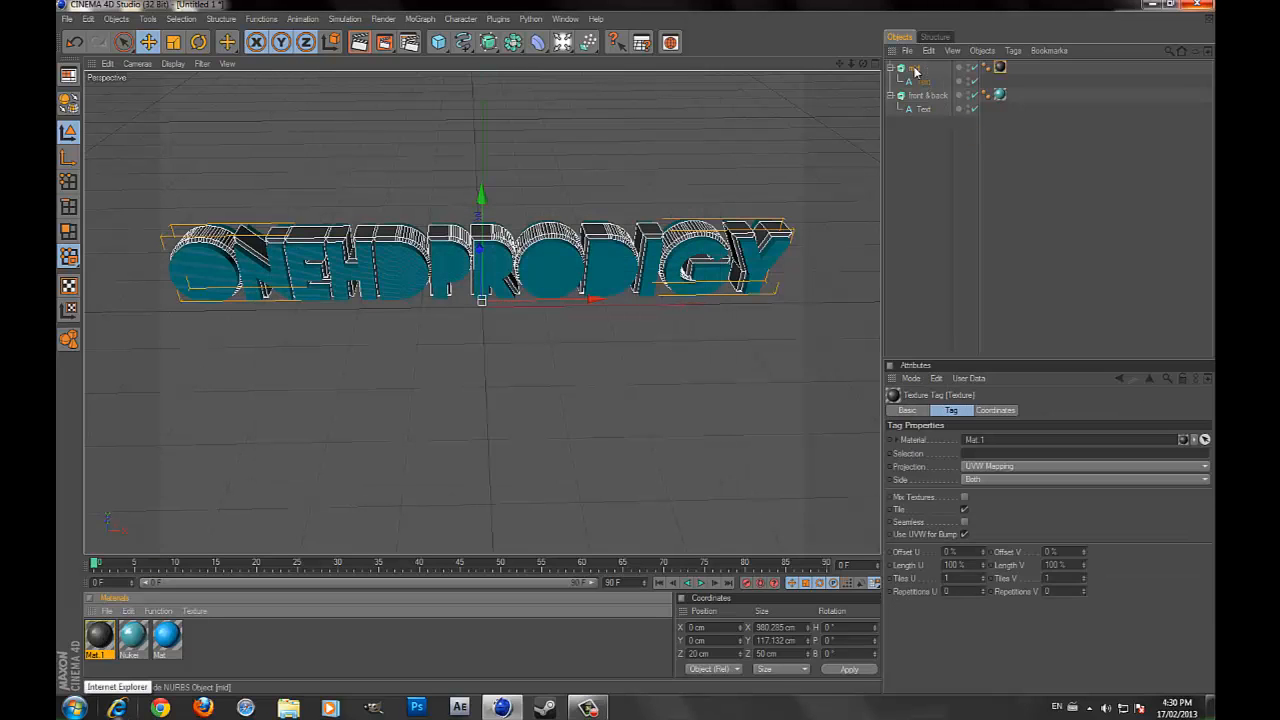
pyautogui.click(963, 217)
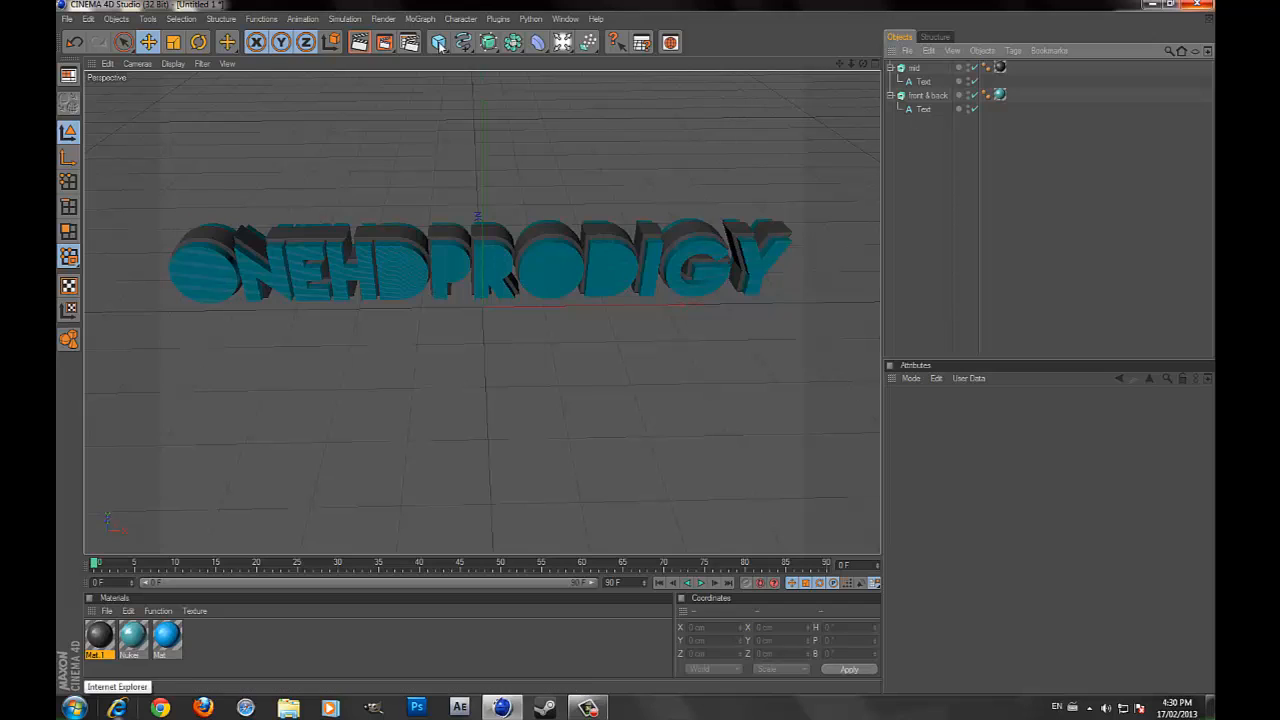
pyautogui.click(359, 42)
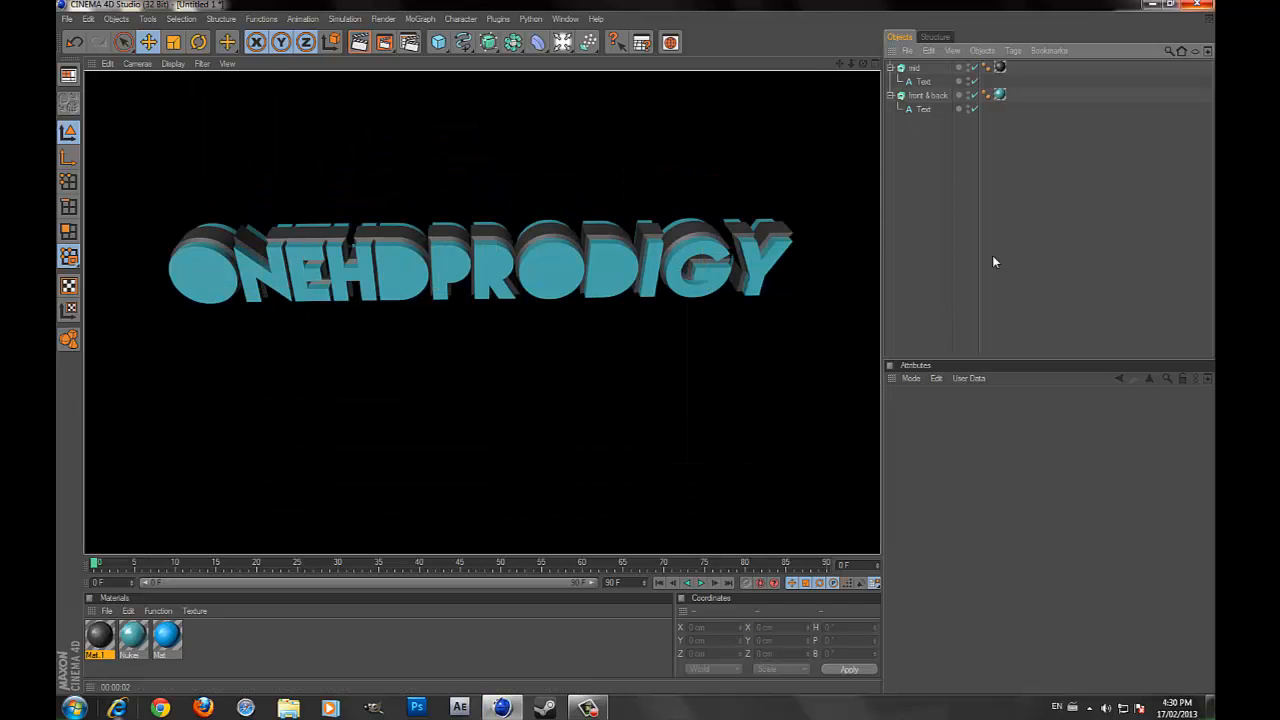
pyautogui.click(896, 234)
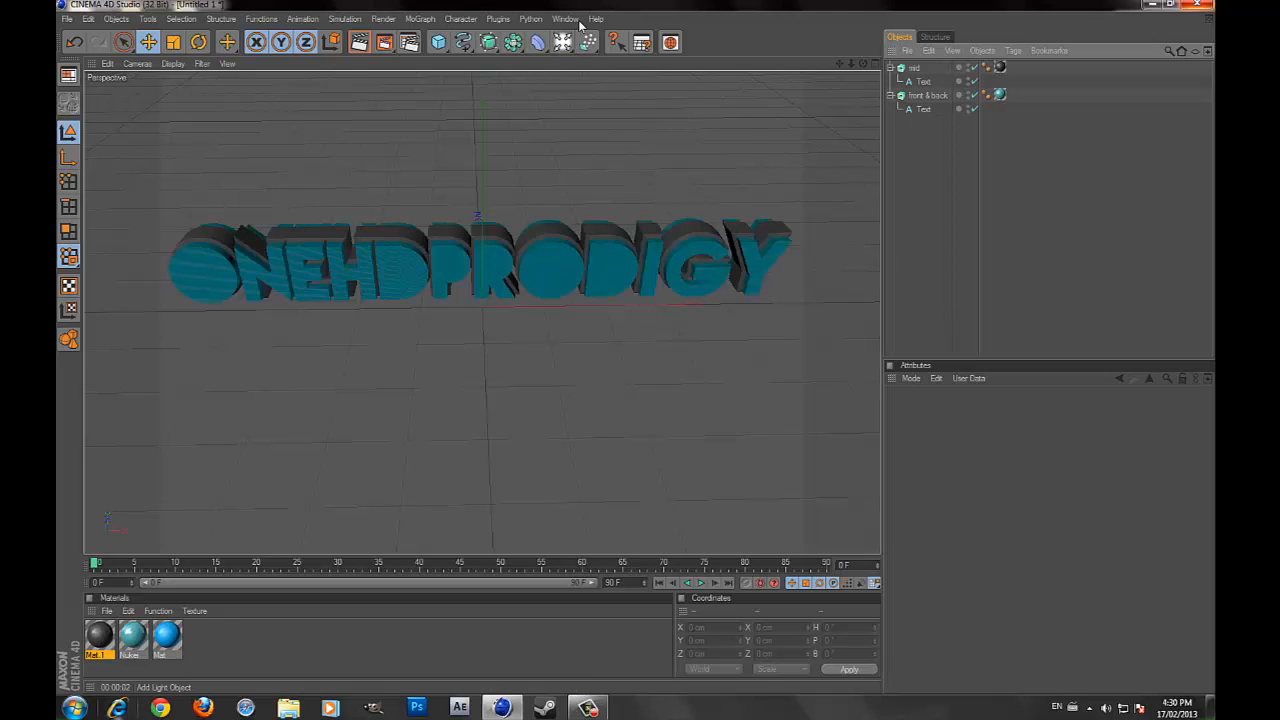
# Step: Add an omni light and move it in front of the text to about Y 118 cm and Z -325 cm
pyautogui.moveTo(563, 42); pyautogui.dragTo(580, 57)
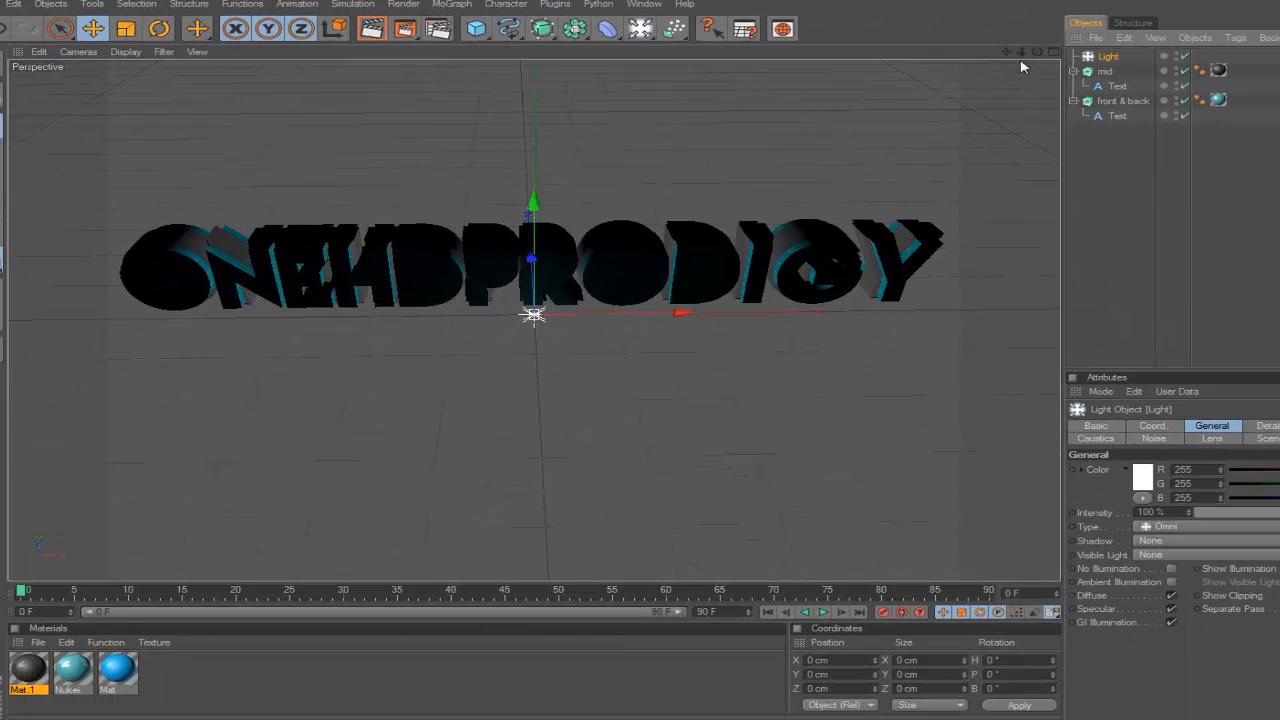
pyautogui.moveTo(1037, 53); pyautogui.dragTo(641, 368)
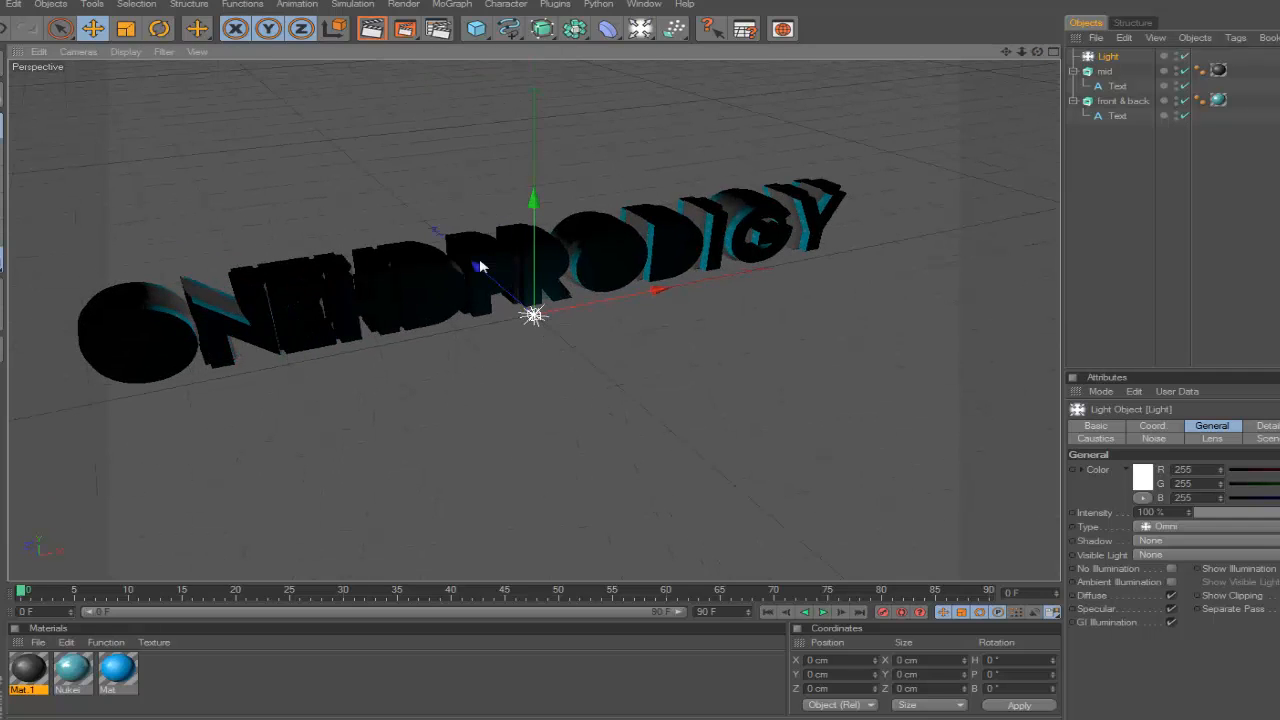
pyautogui.moveTo(478, 267); pyautogui.dragTo(612, 381)
pyautogui.moveTo(1037, 52); pyautogui.dragTo(840, 60)
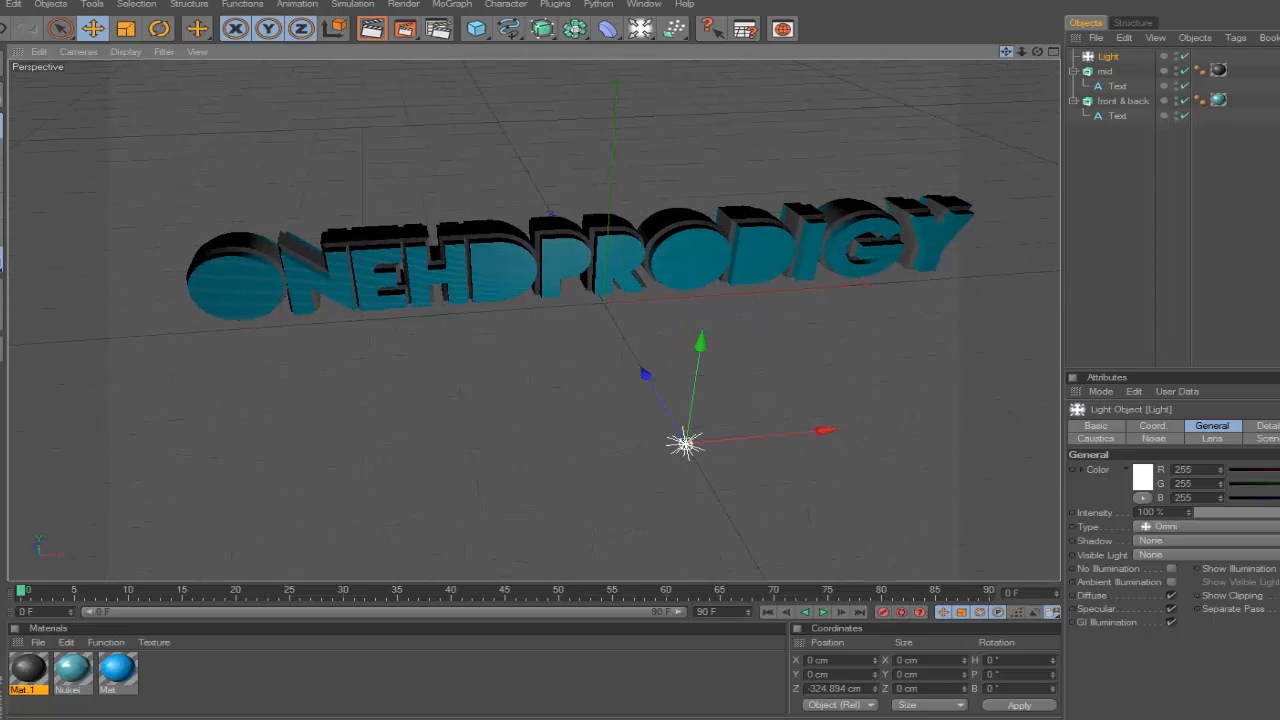
pyautogui.moveTo(1006, 52); pyautogui.dragTo(950, 59)
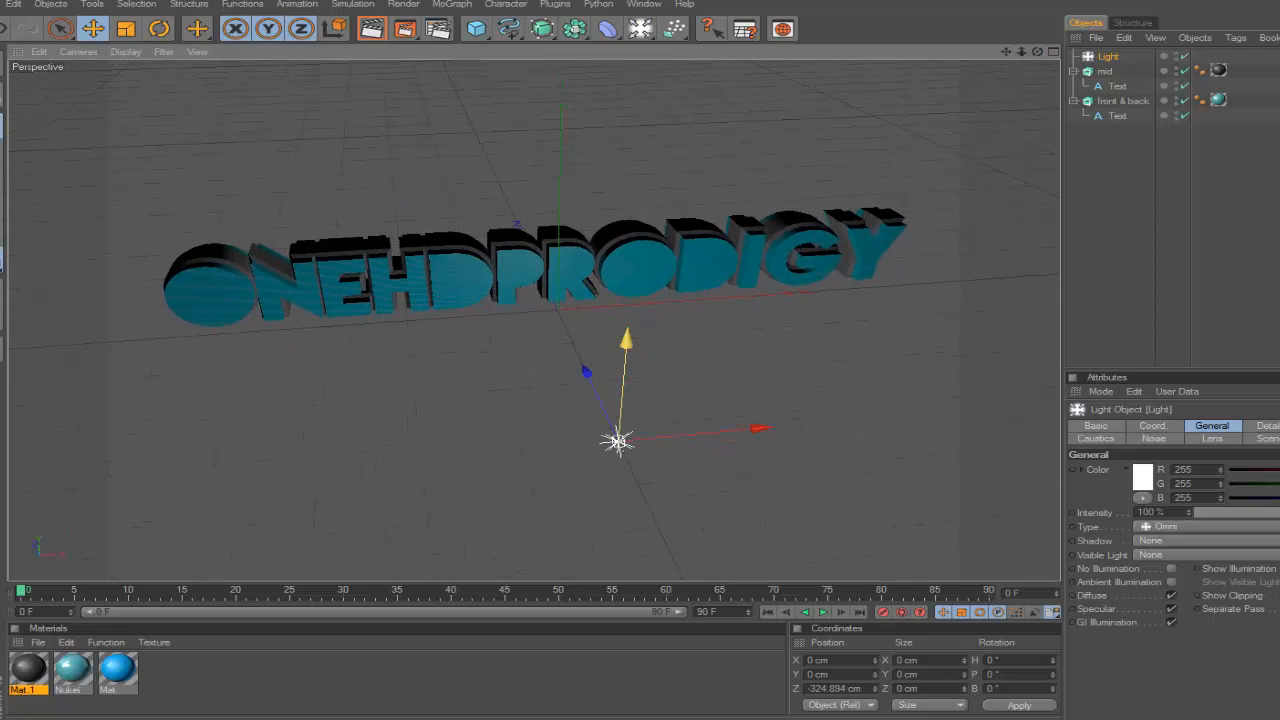
pyautogui.moveTo(634, 348); pyautogui.dragTo(633, 258)
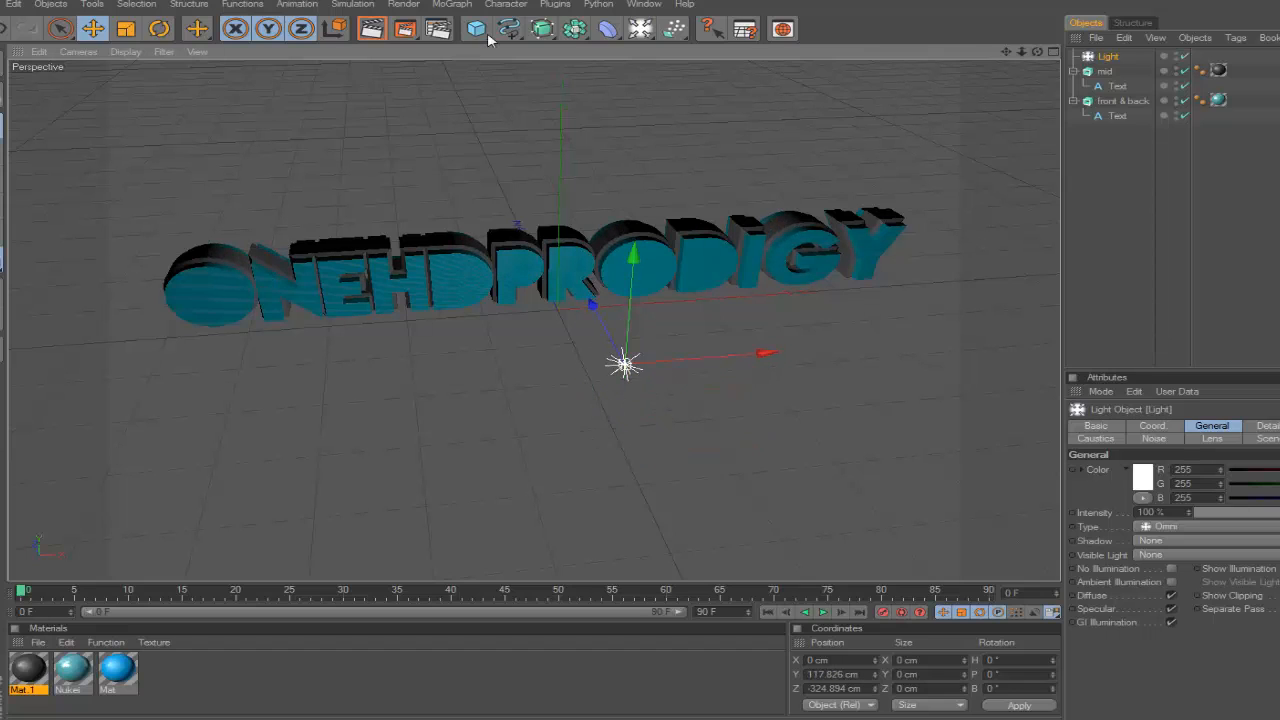
pyautogui.click(1110, 232)
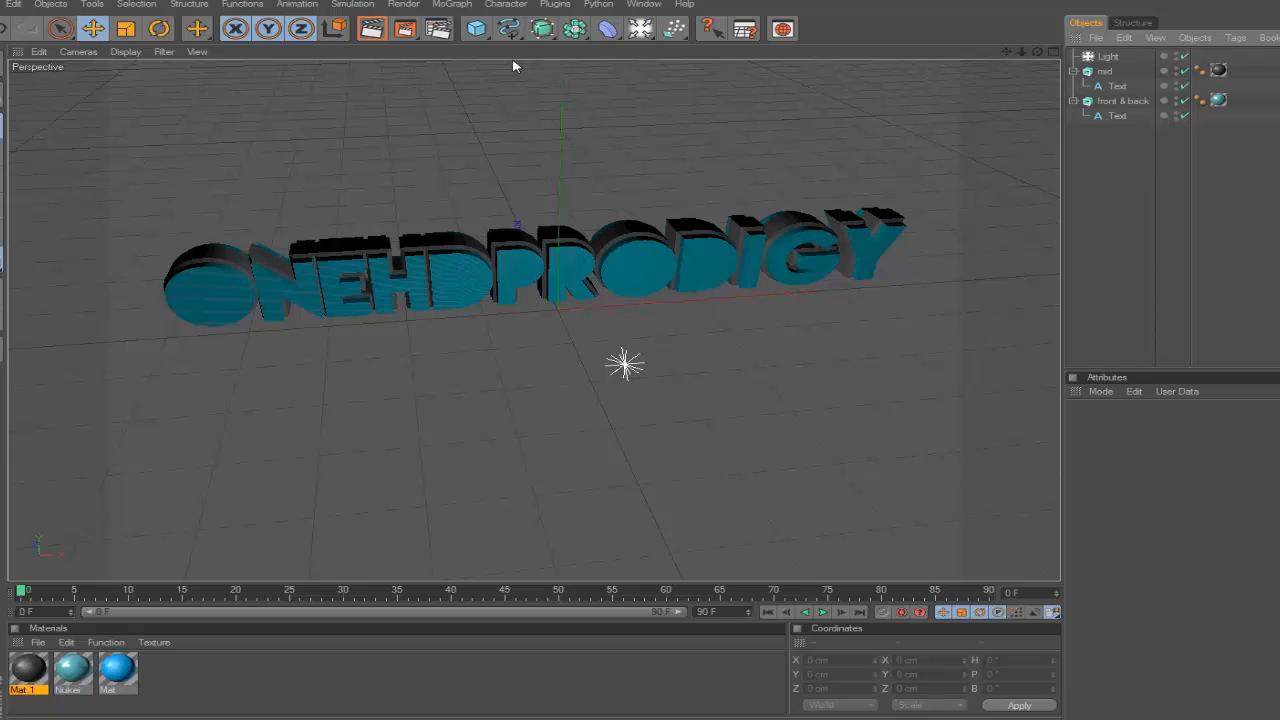
# Step: Add a plane as the floor, with a width of 99999990 cm and a height of 99999999 cm
pyautogui.click(484, 30)
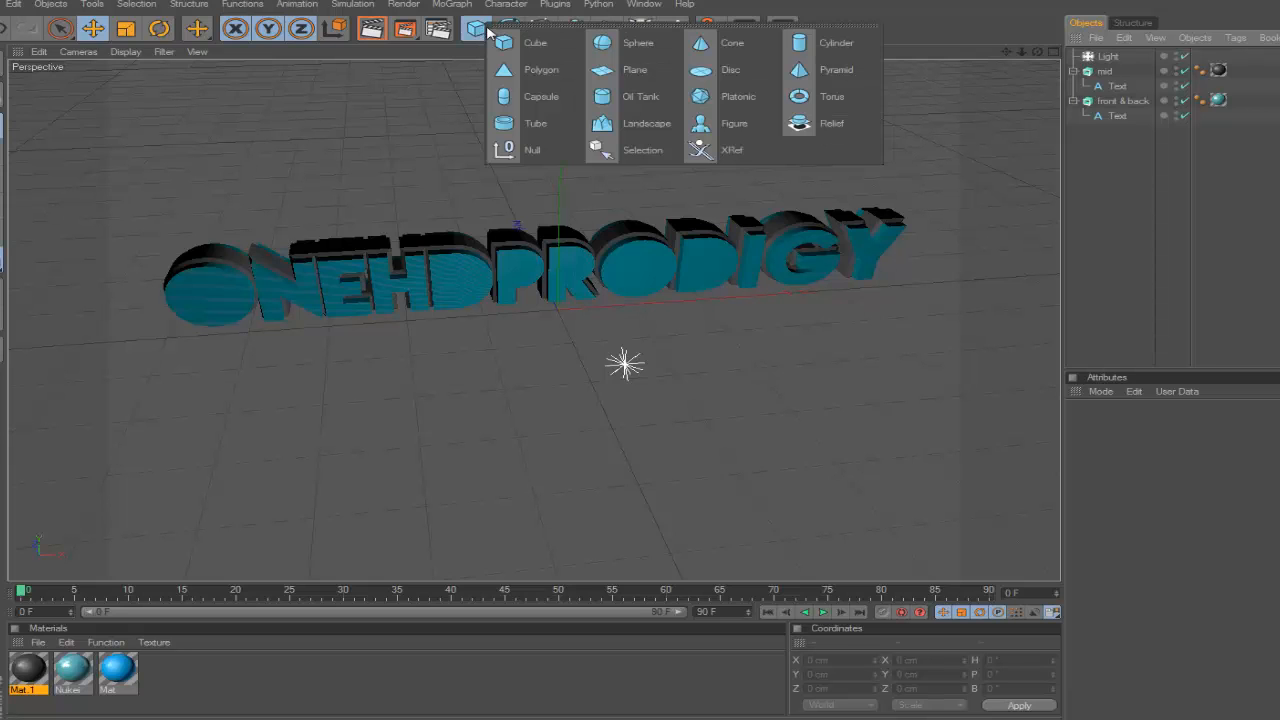
pyautogui.click(484, 30)
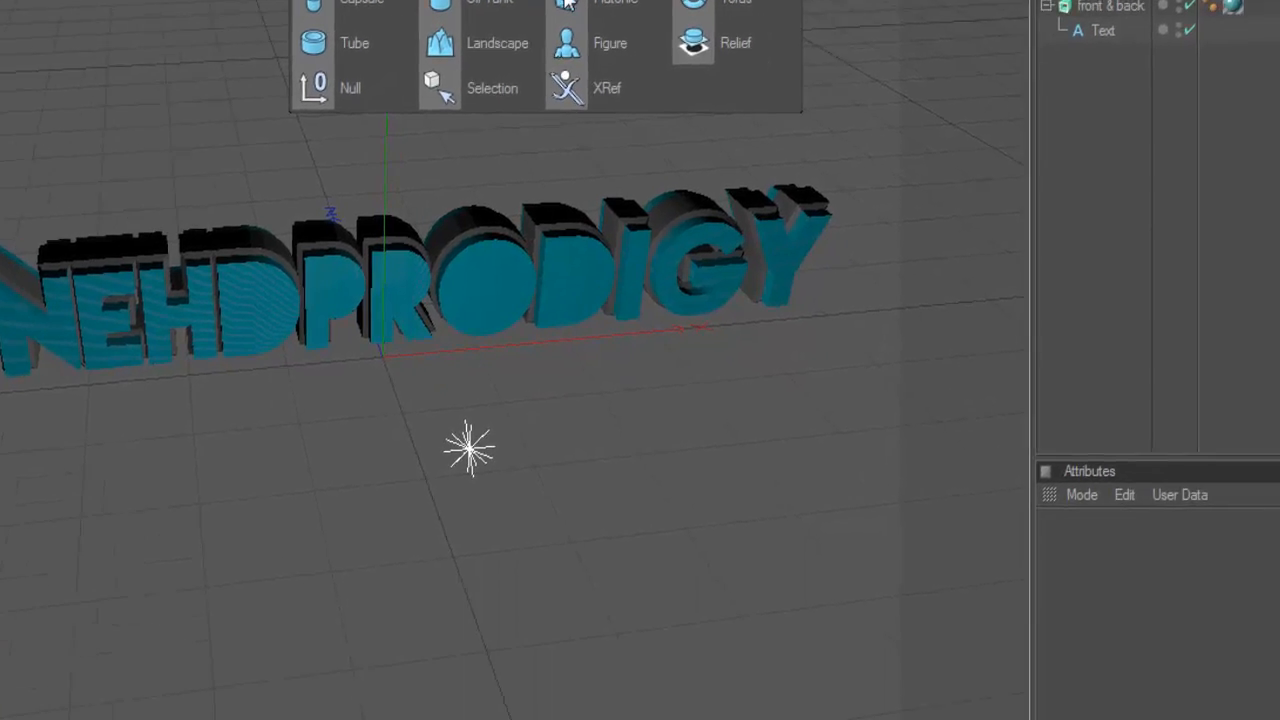
pyautogui.click(566, 2)
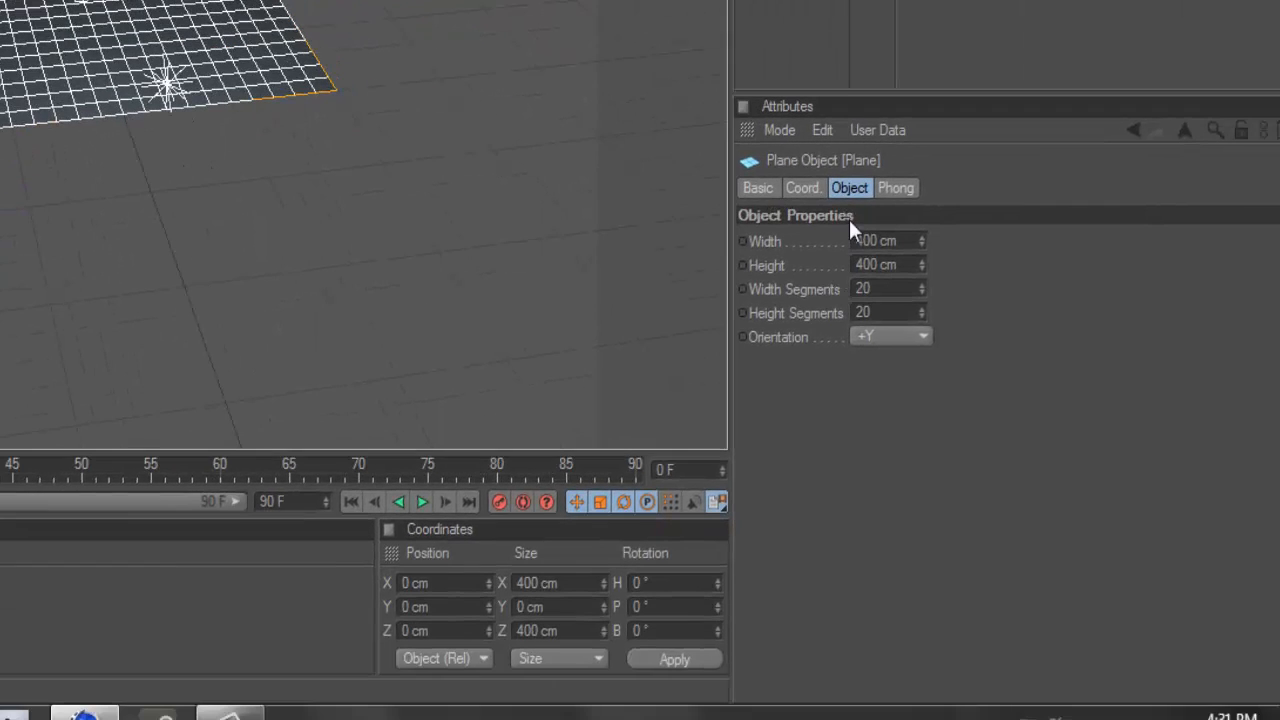
pyautogui.moveTo(876, 241); pyautogui.dragTo(787, 241)
pyautogui.write('99999990')
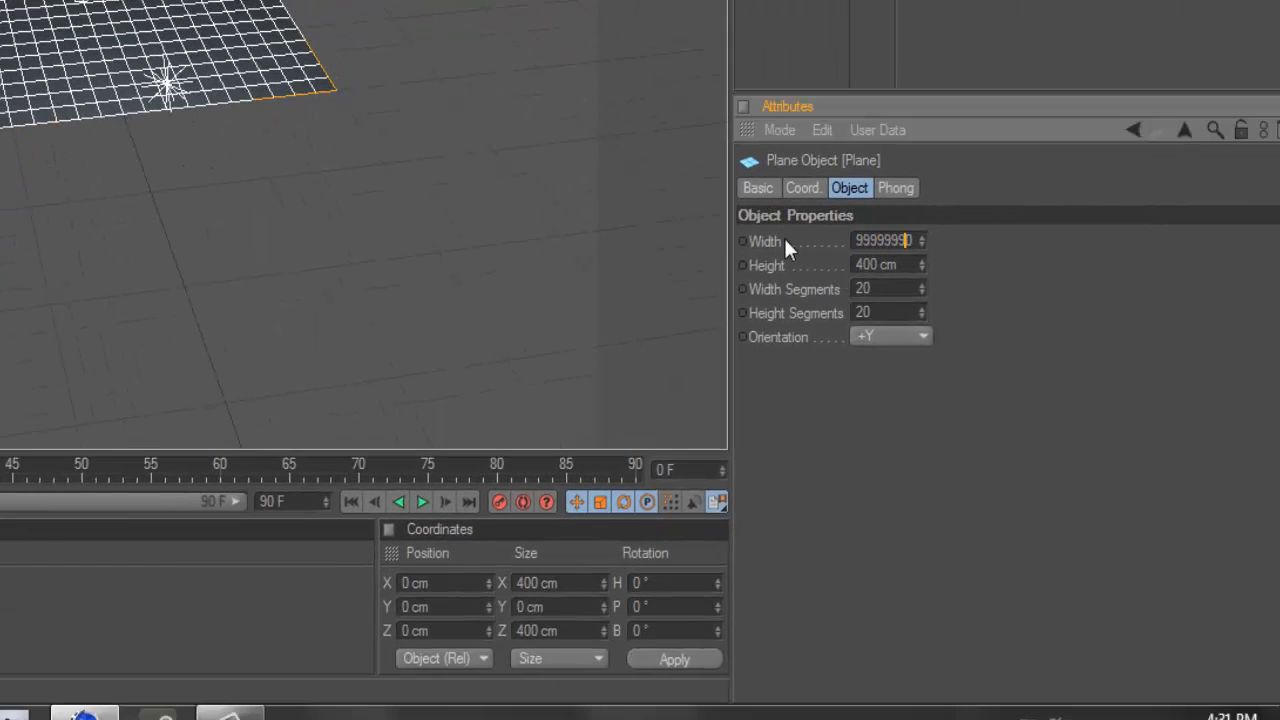
pyautogui.press('Return')
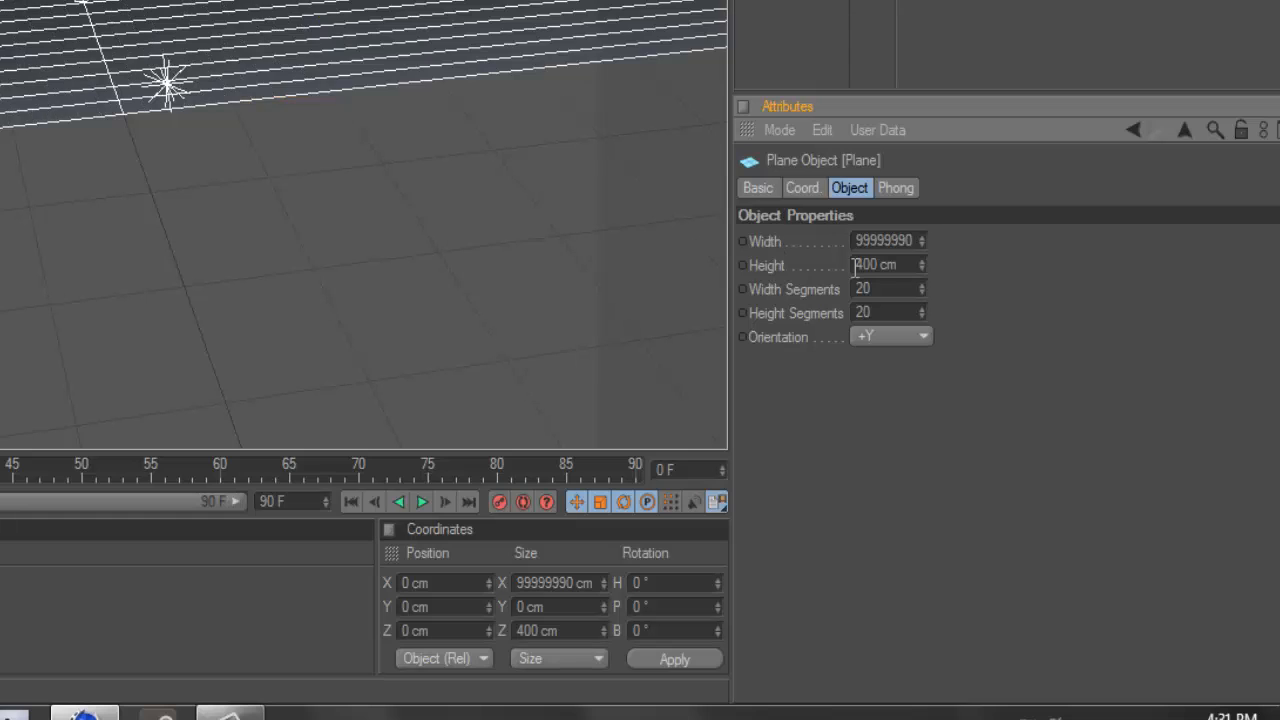
pyautogui.moveTo(876, 265); pyautogui.dragTo(855, 265)
pyautogui.write('99999')
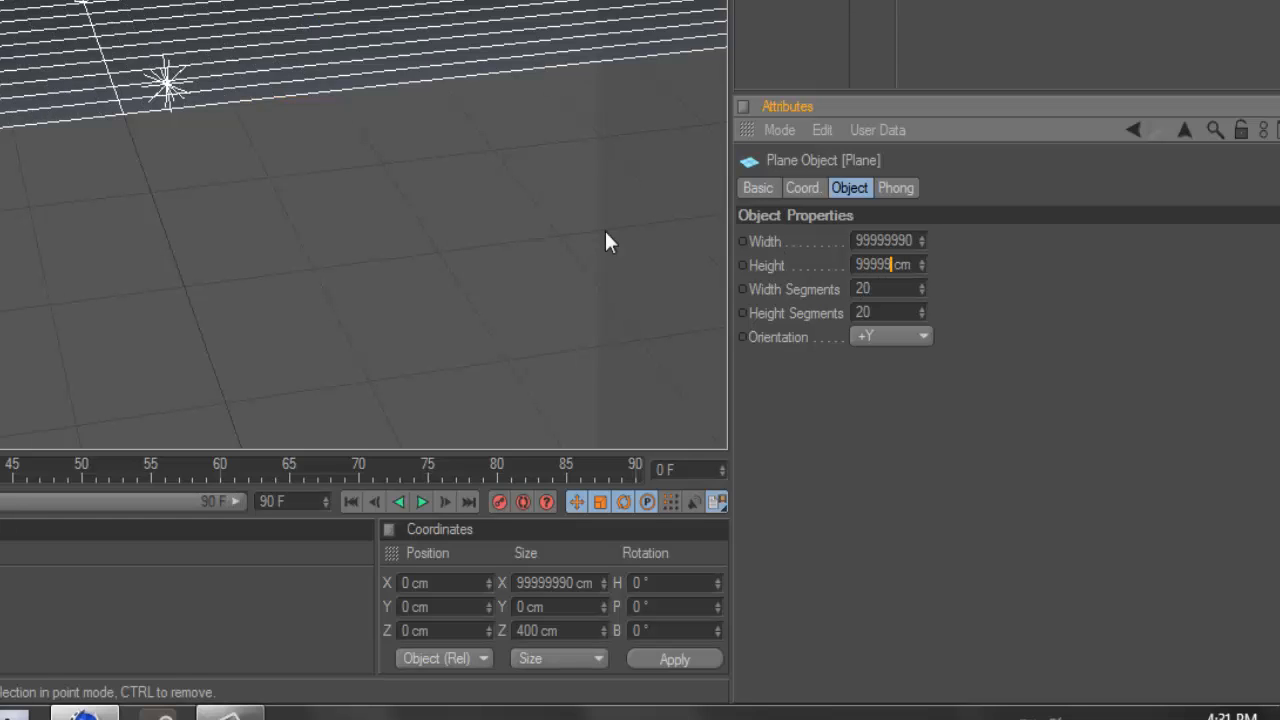
pyautogui.write('999')
pyautogui.press('Return')
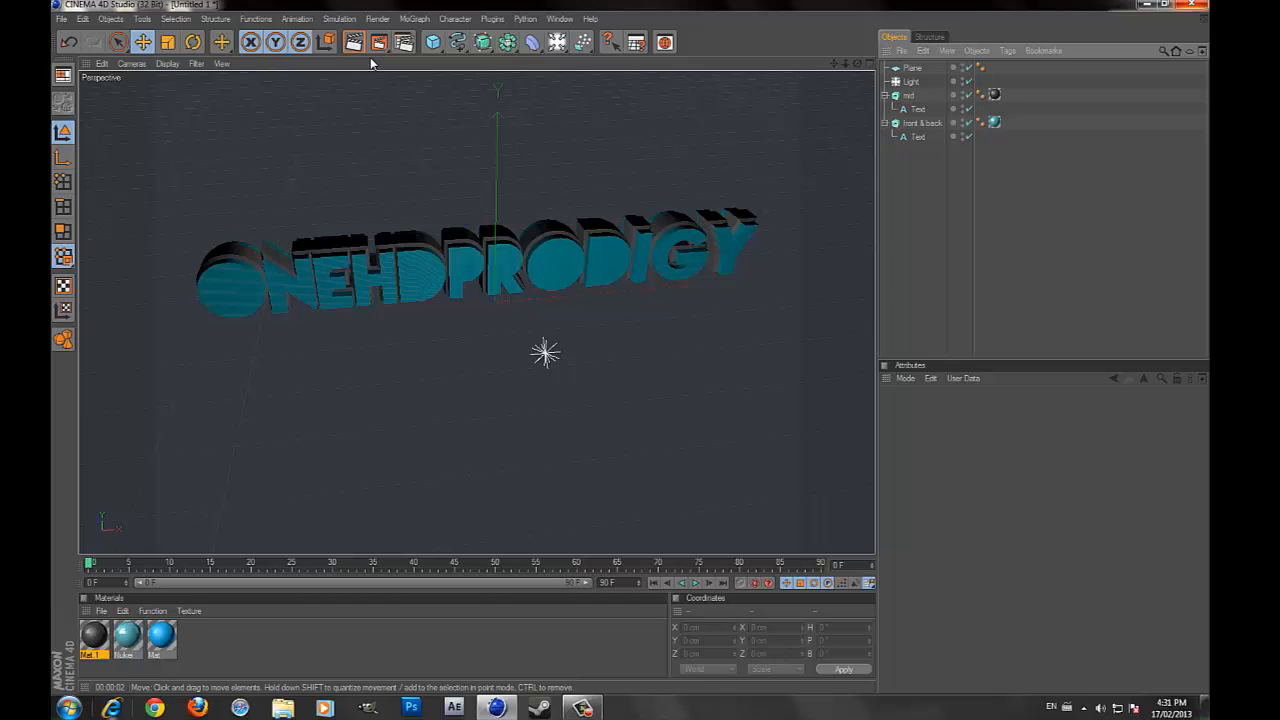
# Step: Render a preview of the perspective view to check the lit text with the plane
pyautogui.click(354, 42)
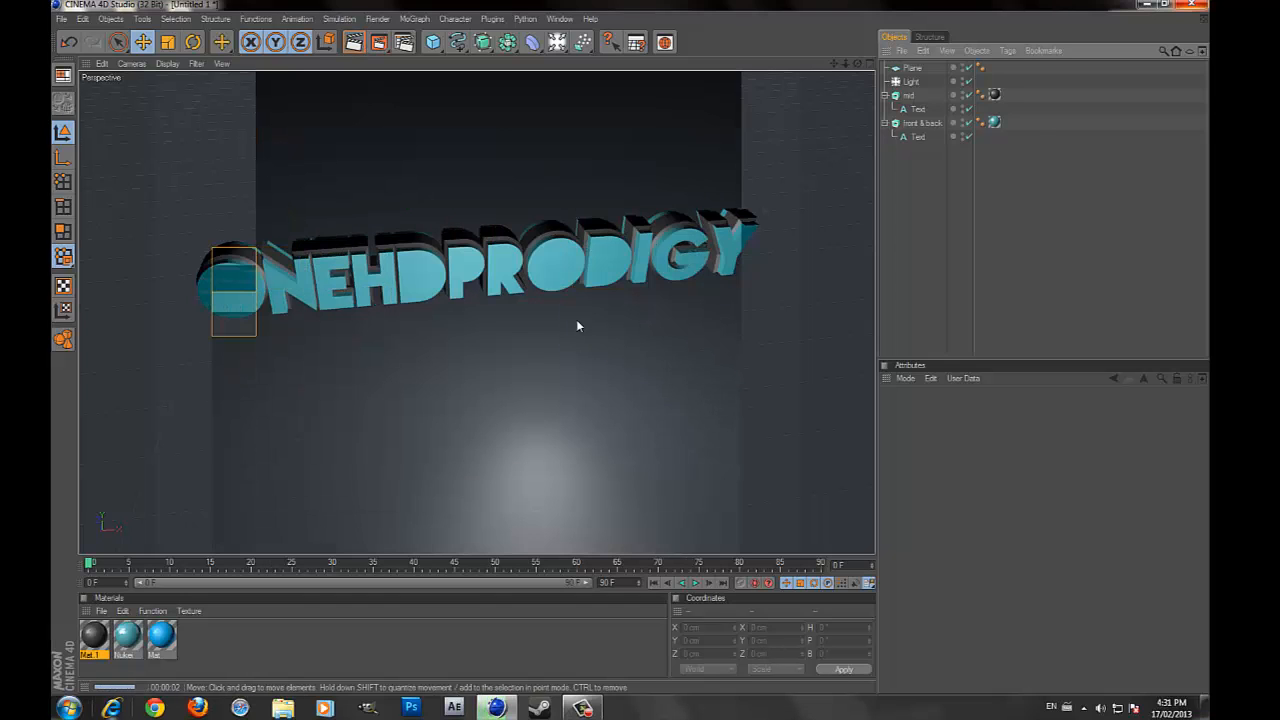
pyautogui.click(908, 215)
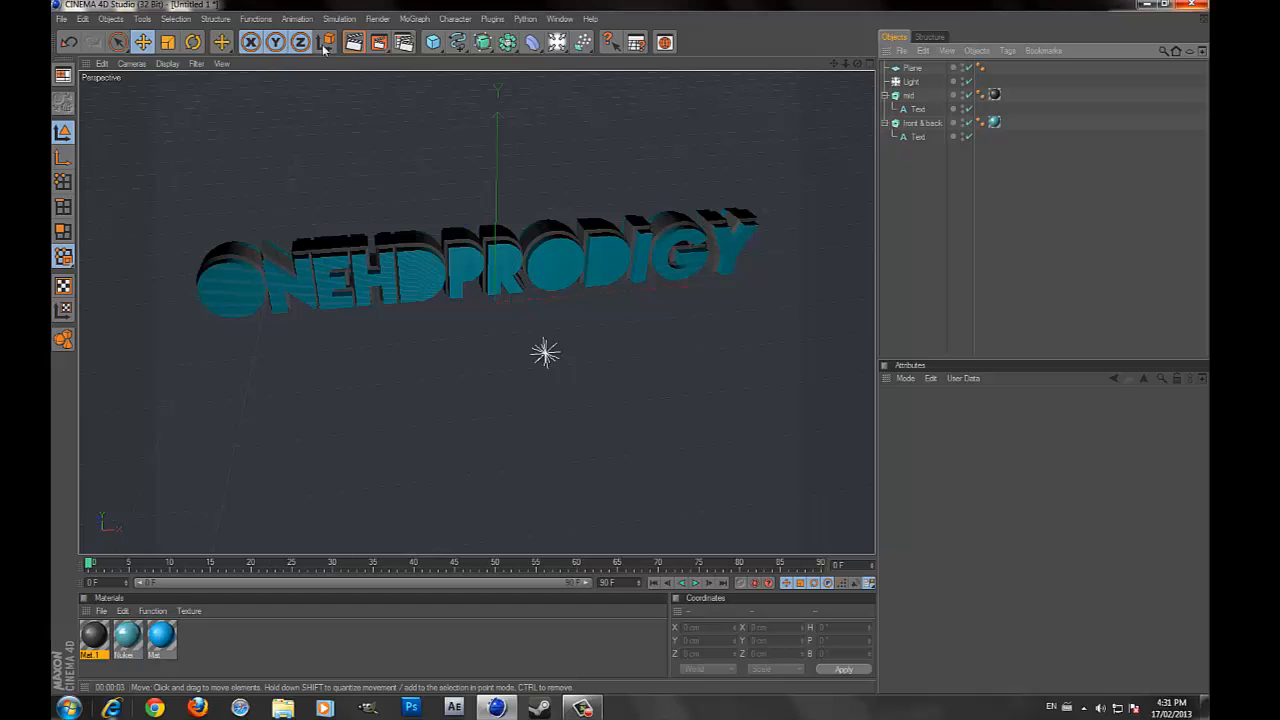
pyautogui.click(354, 42)
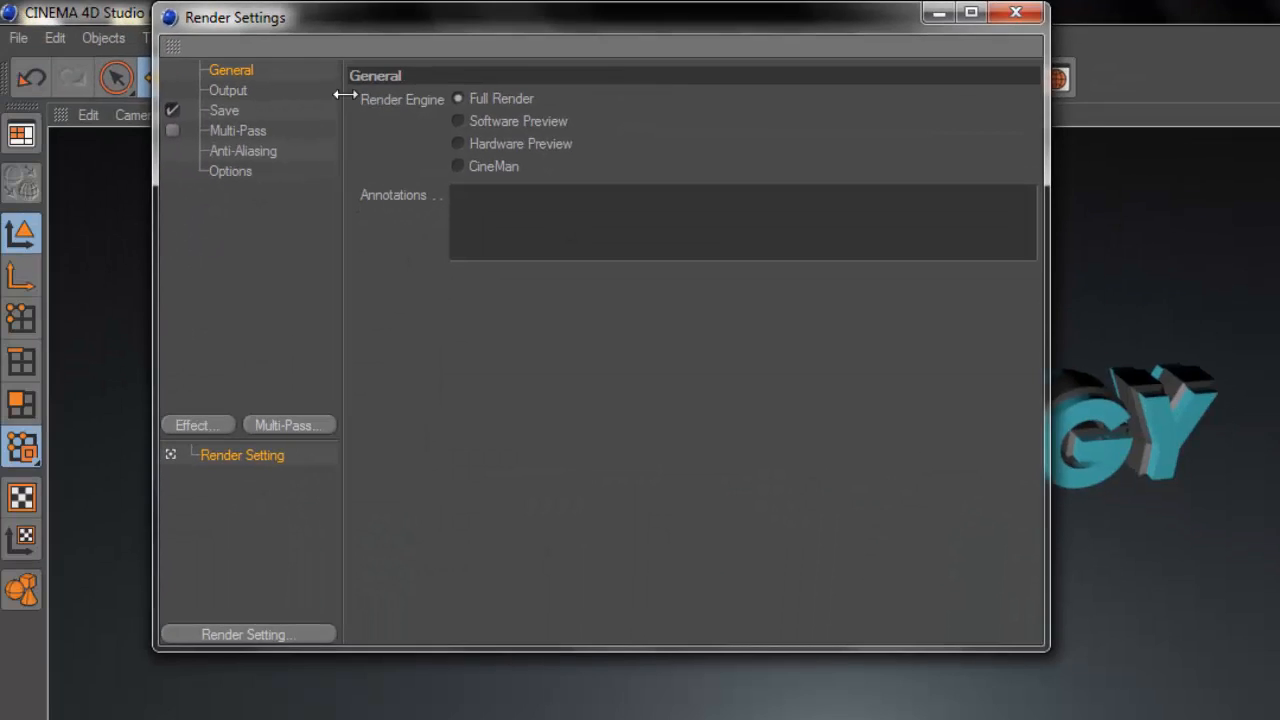
# Step: Set the render output size to 1680 by 1050 pixels in the Render Settings
pyautogui.moveTo(197, 42); pyautogui.dragTo(1279, 356)
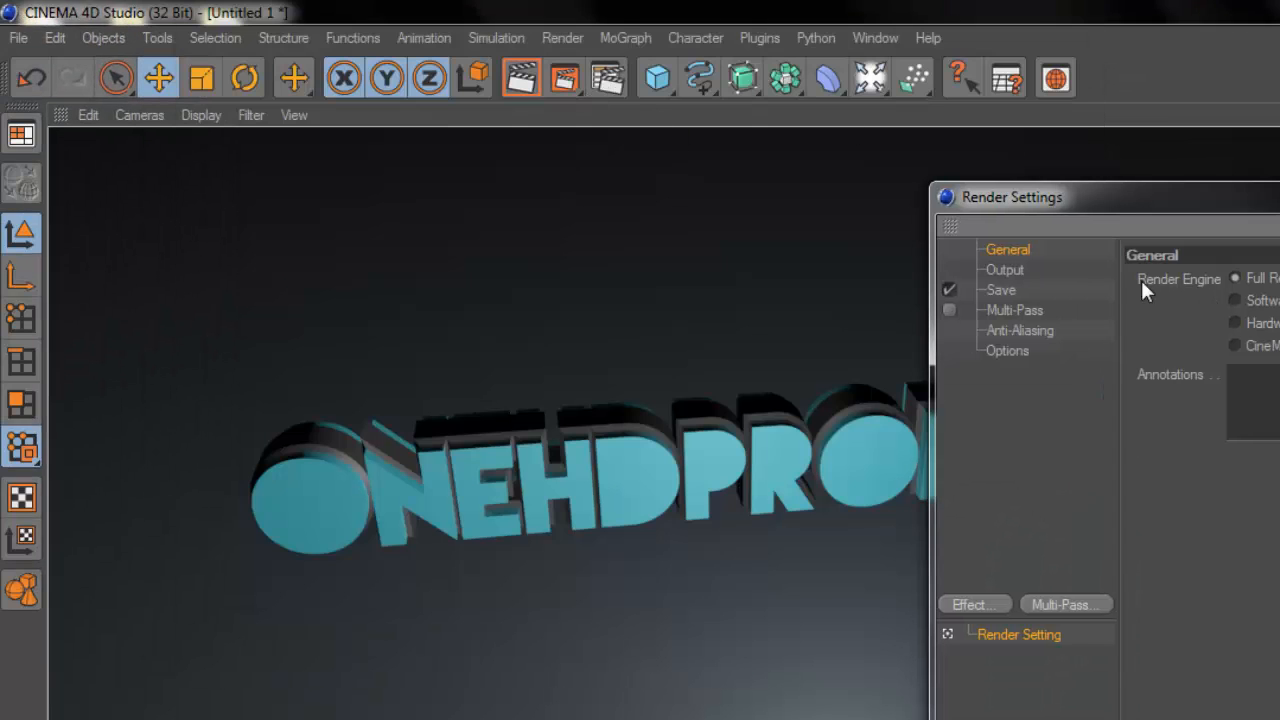
pyautogui.click(1015, 271)
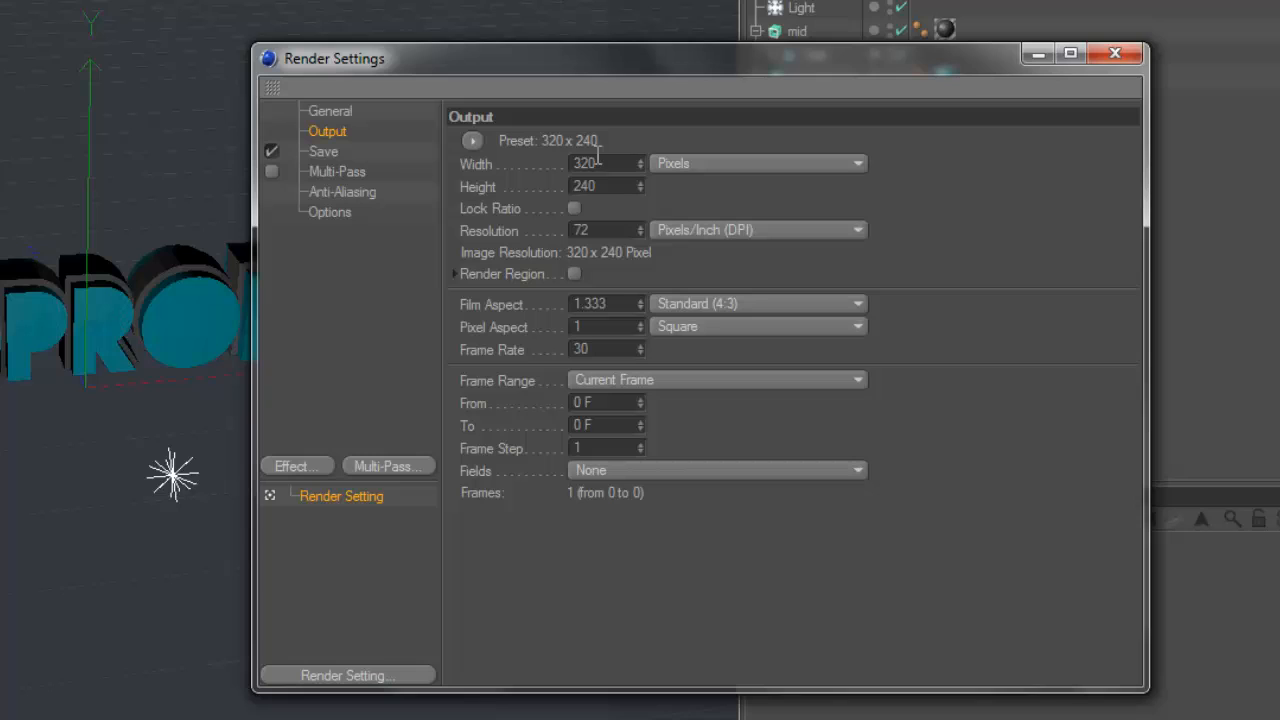
pyautogui.doubleClick(590, 164)
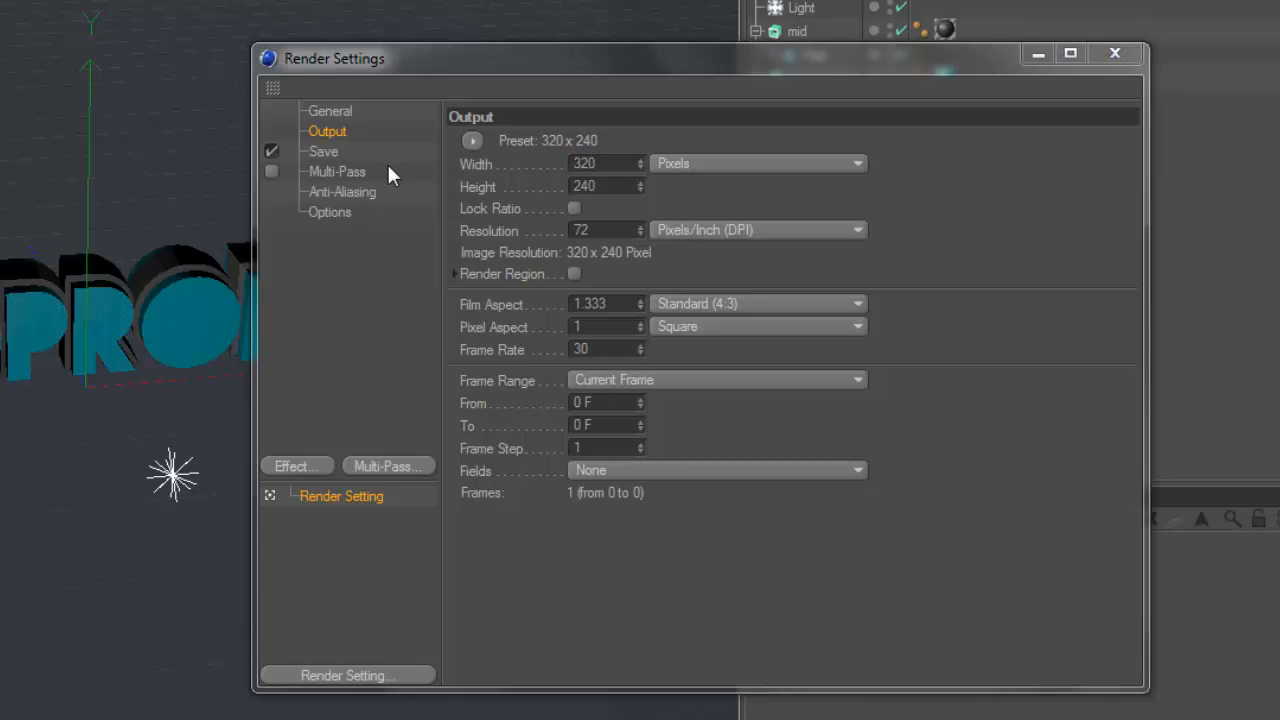
pyautogui.click(612, 164)
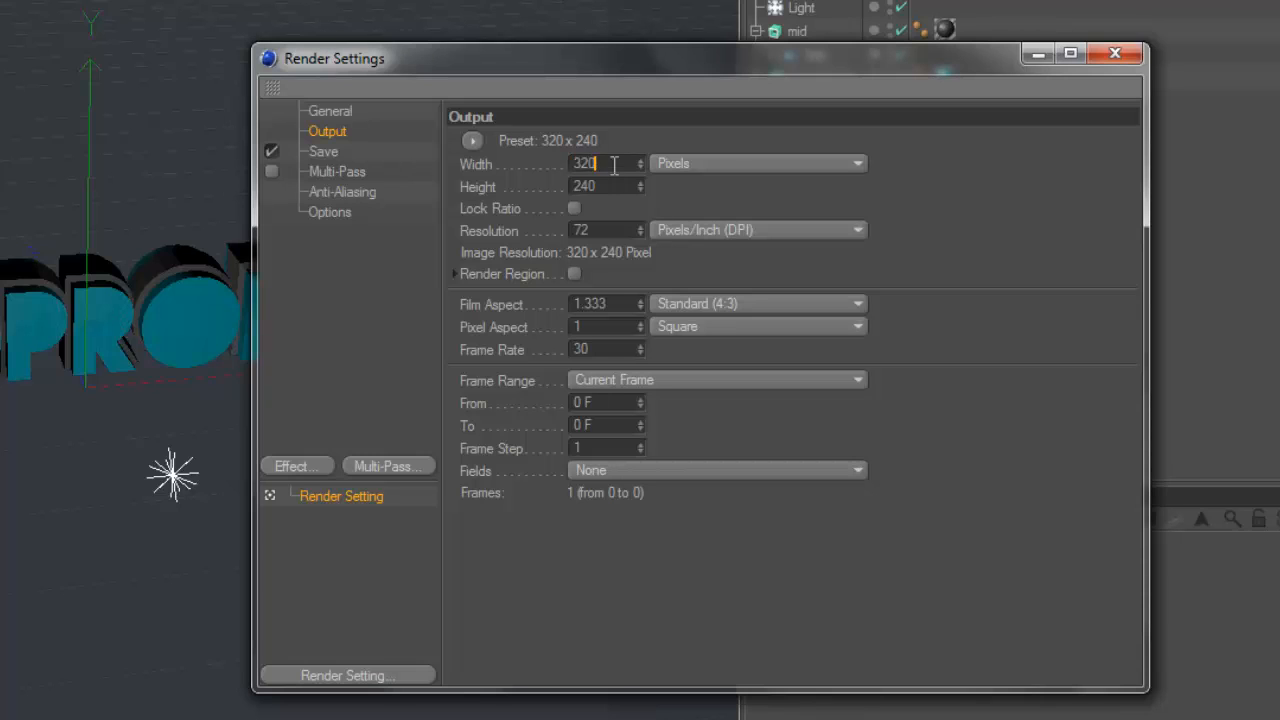
pyautogui.write('1608')
pyautogui.press('BackSpace')
pyautogui.press('BackSpace')
pyautogui.write('80')
pyautogui.click(597, 185)
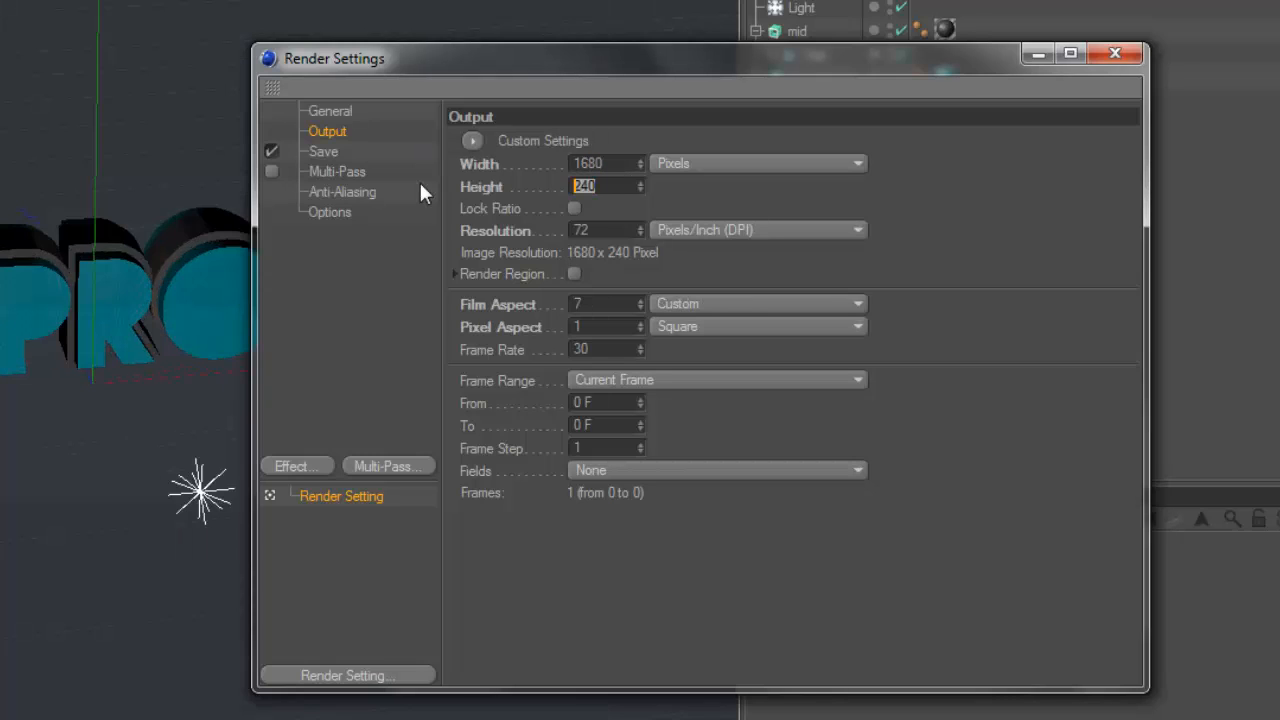
pyautogui.write('1050')
pyautogui.press('Return')
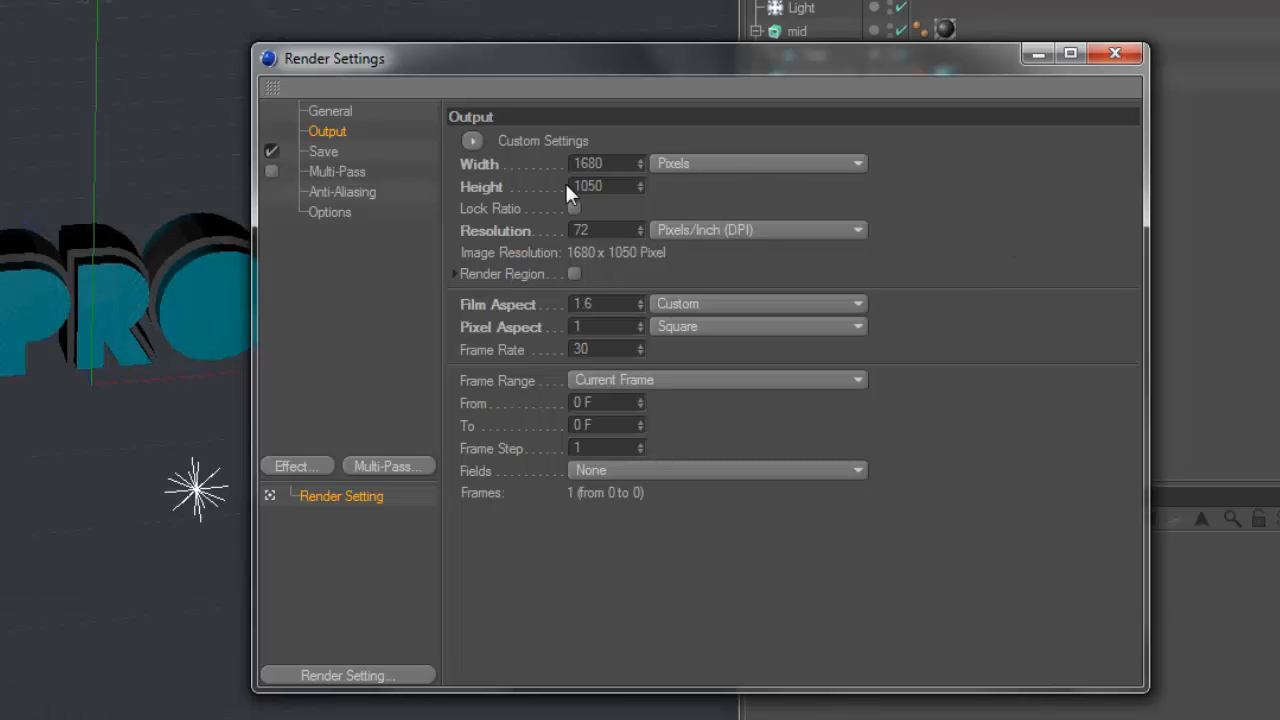
# Step: Set the render to save to the Desktop as onehdtest in PNG format
pyautogui.click(339, 151)
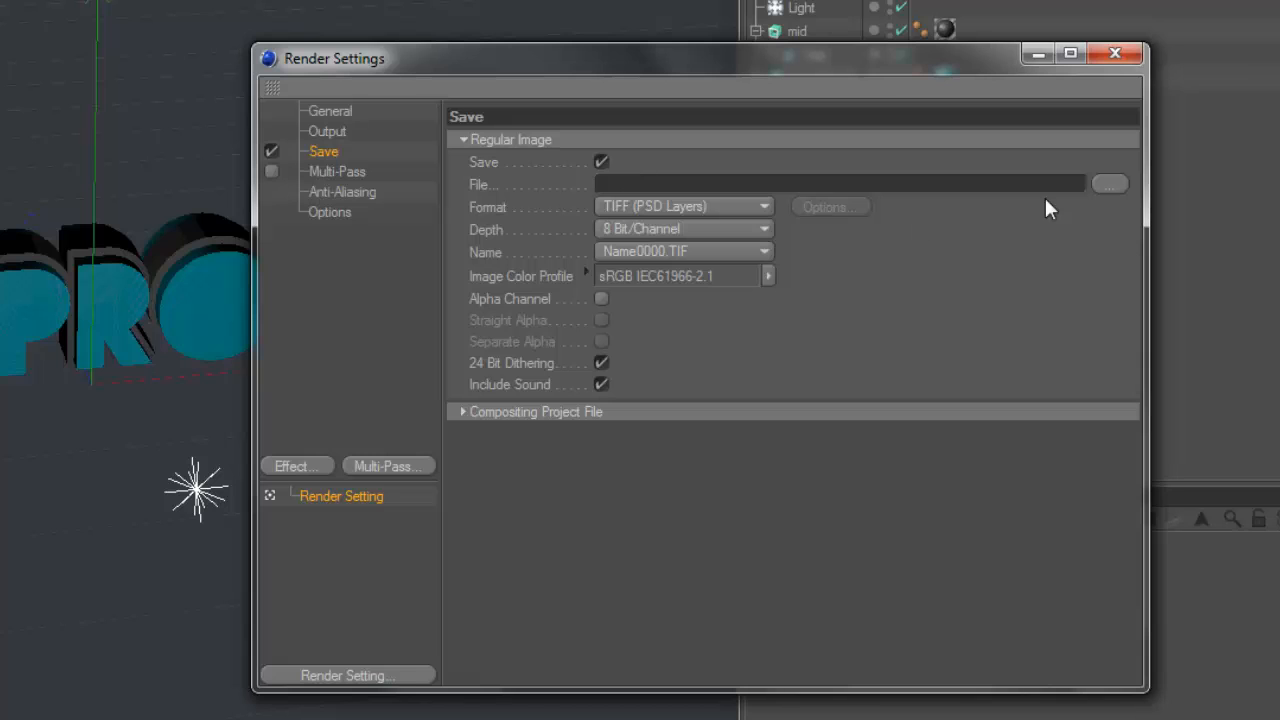
pyautogui.click(1100, 184)
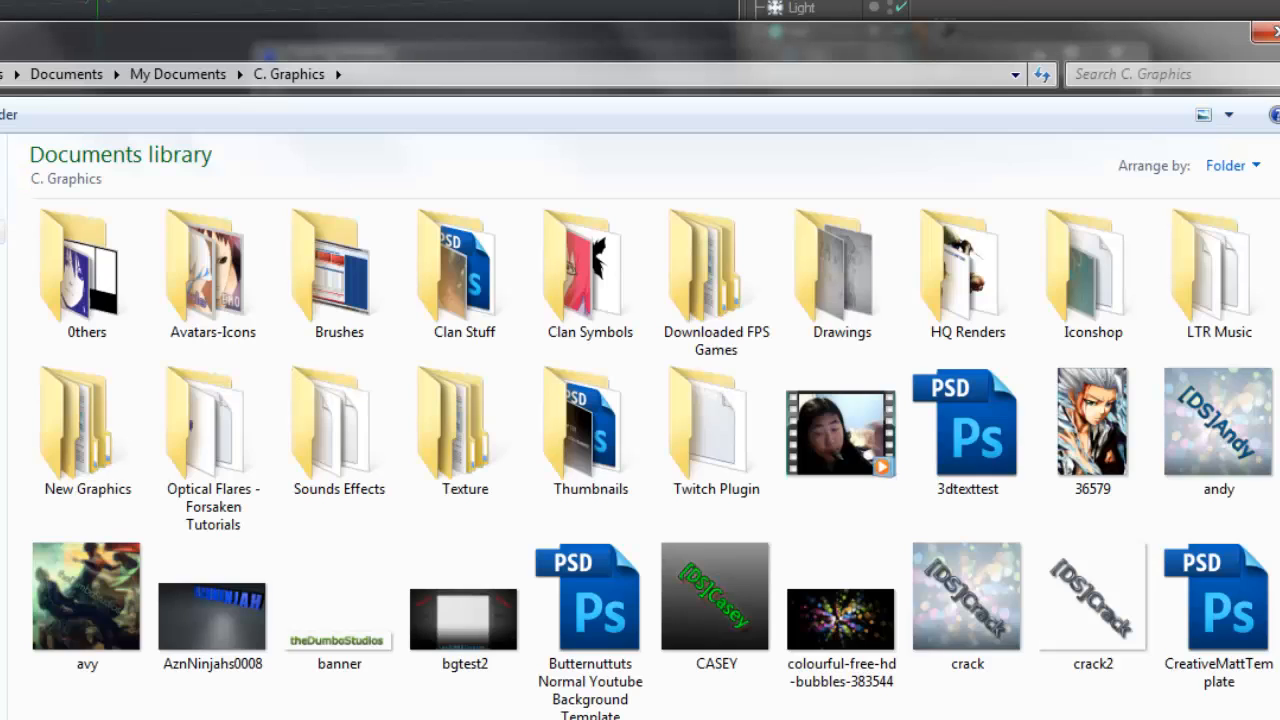
pyautogui.click(3, 157)
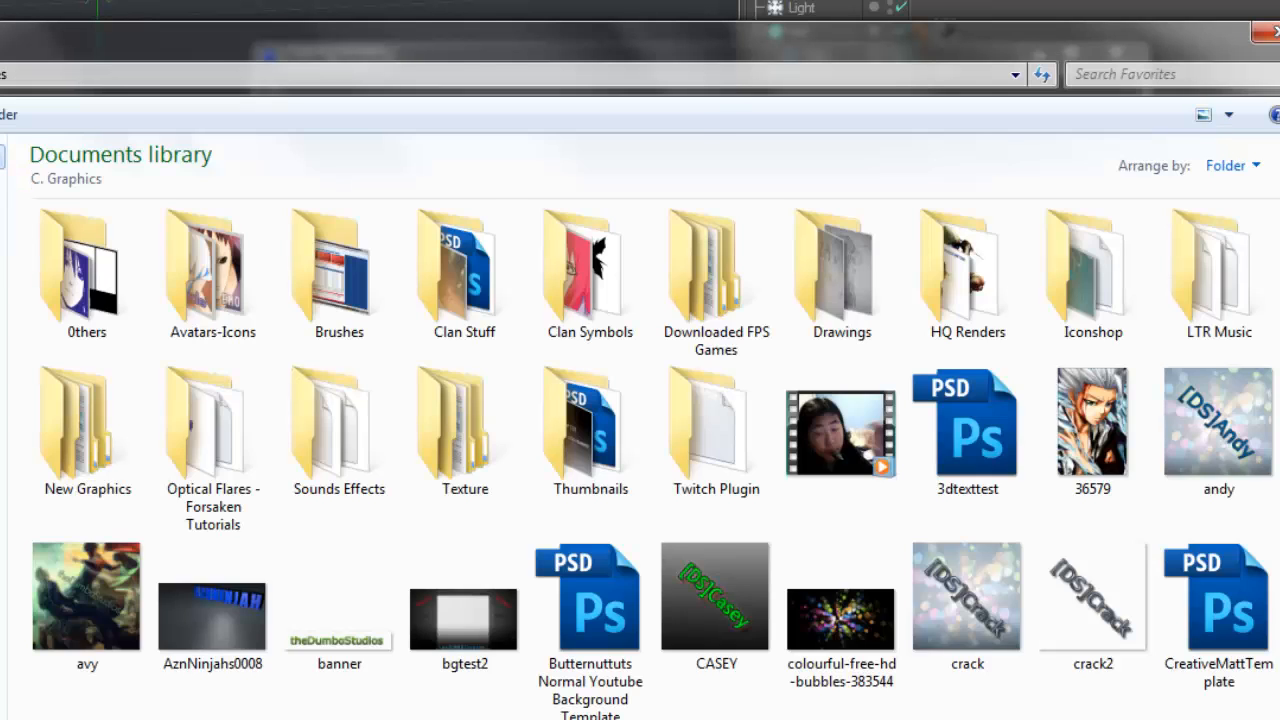
pyautogui.click(123, 174)
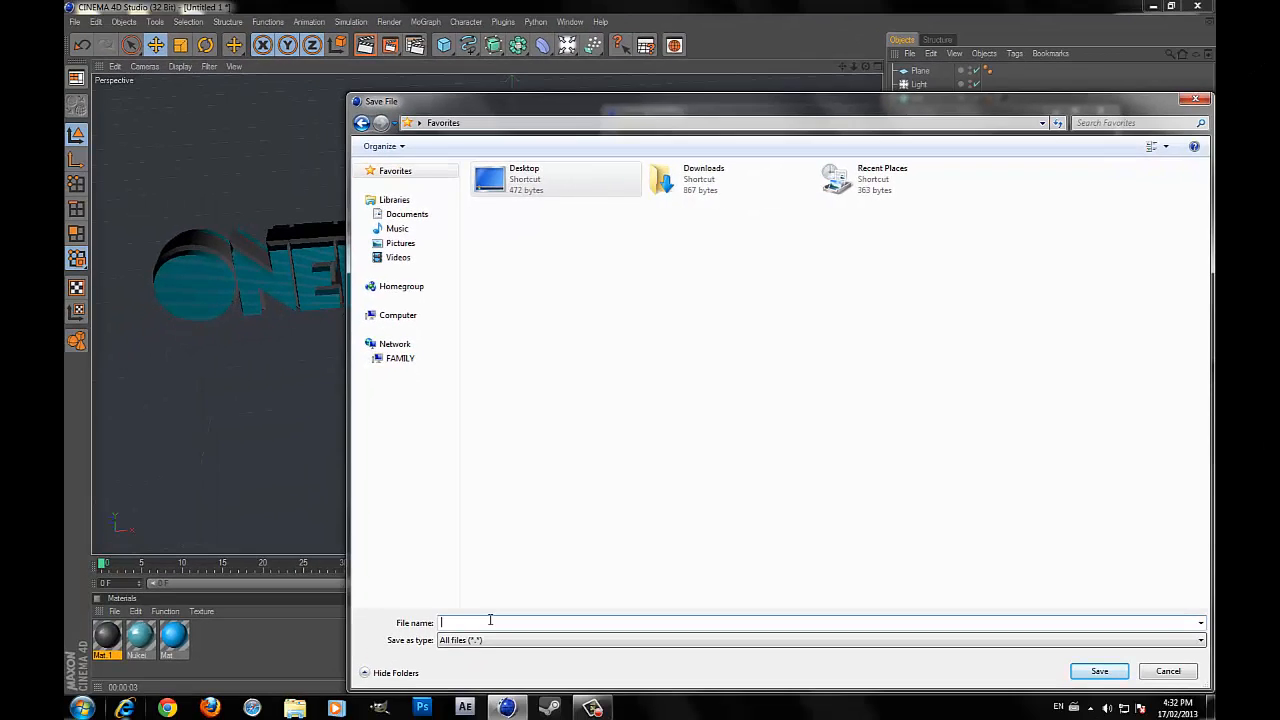
pyautogui.click(486, 622)
pyautogui.write('onehdtest')
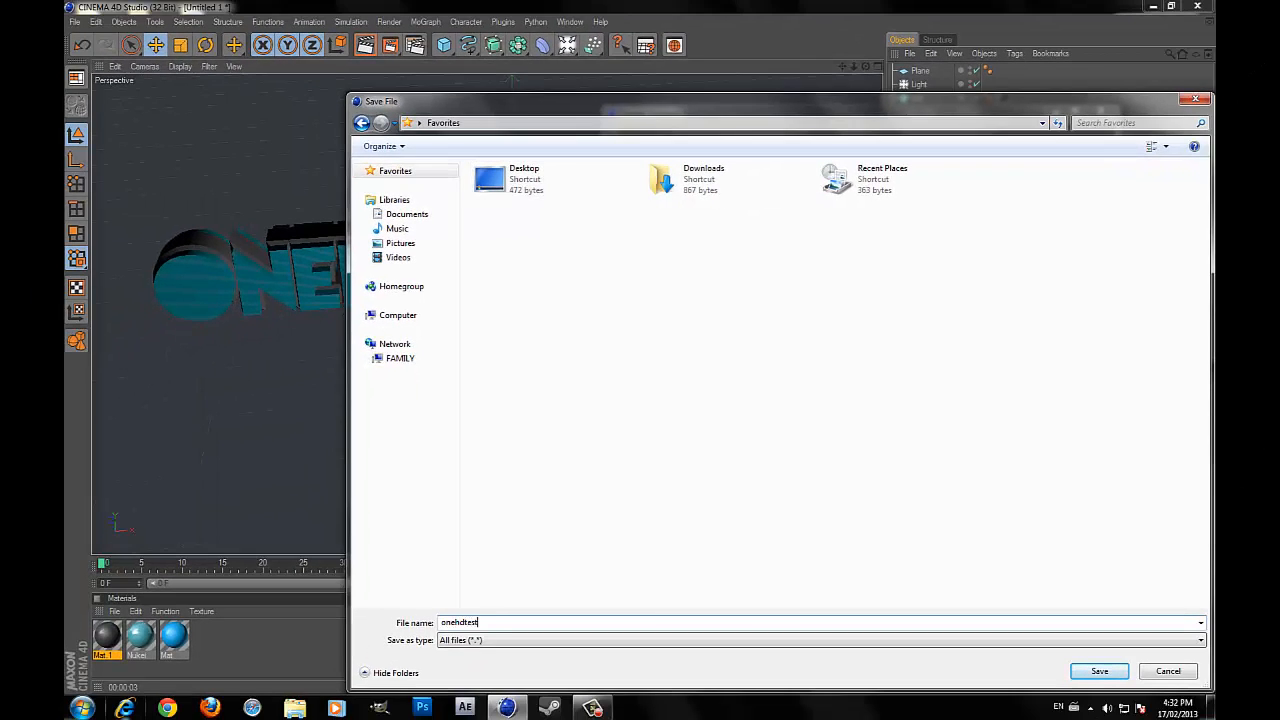
pyautogui.press('Return')
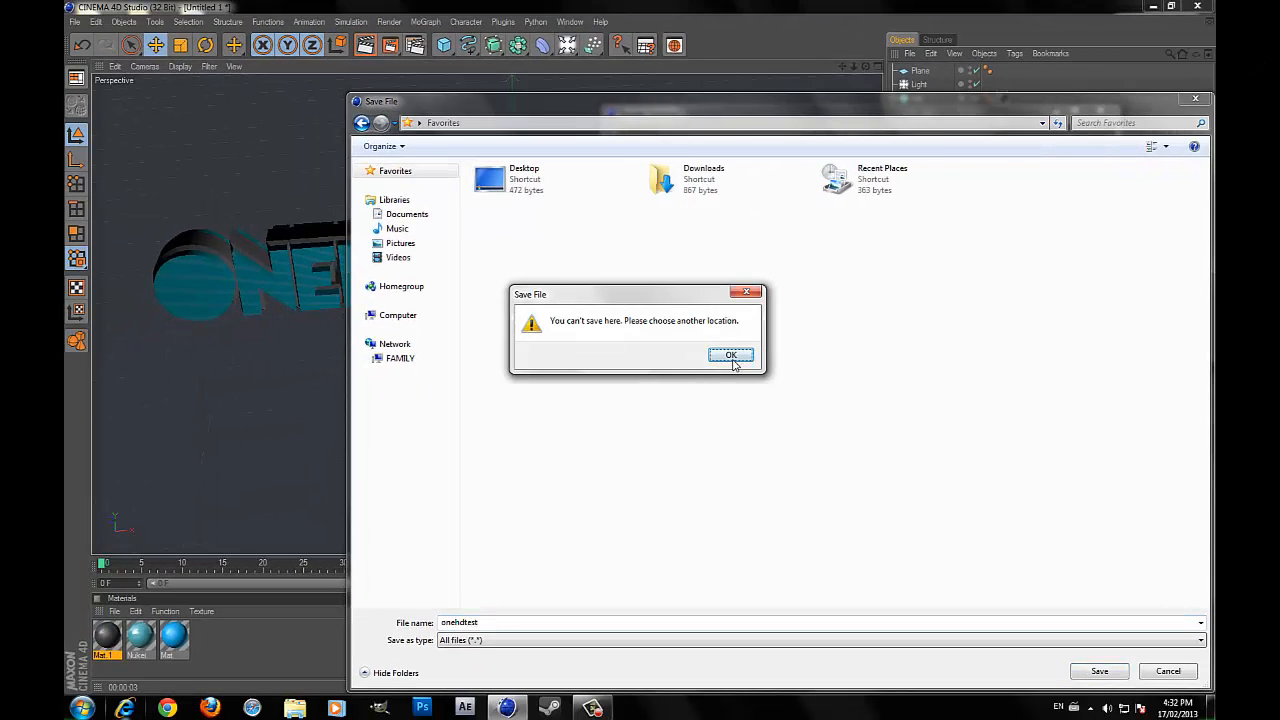
pyautogui.click(731, 360)
pyautogui.click(523, 186)
pyautogui.doubleClick(550, 190)
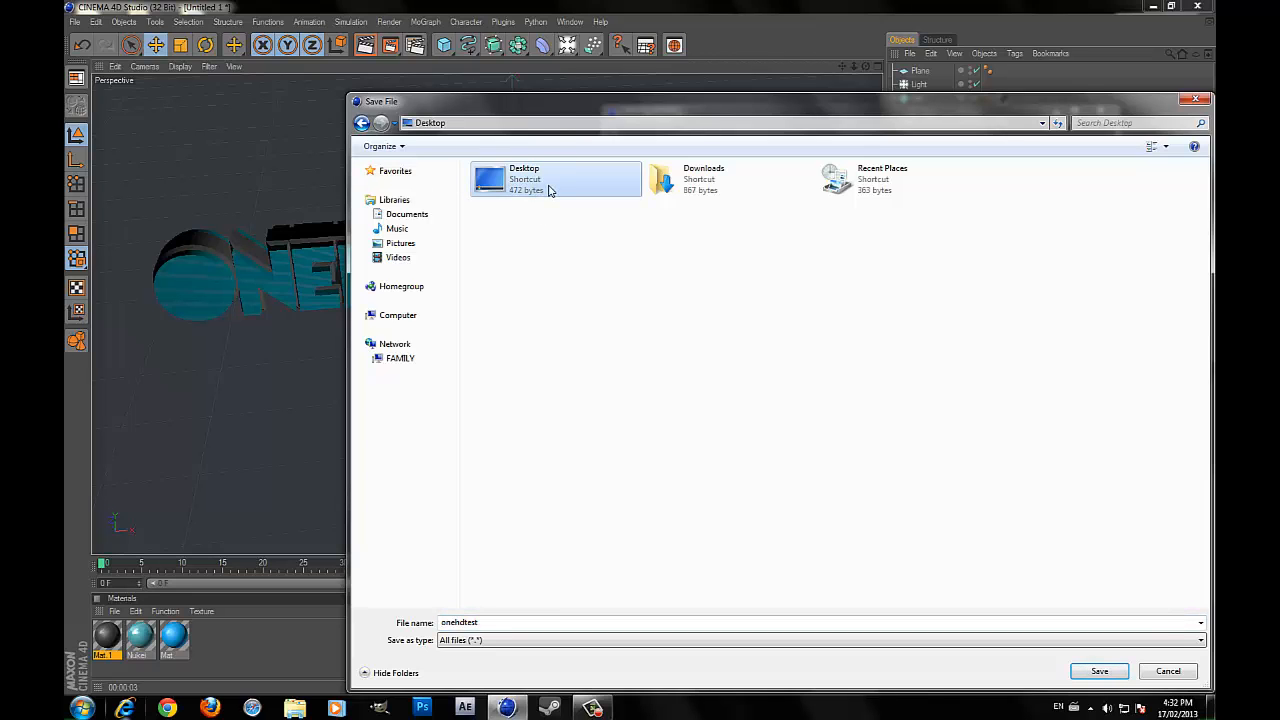
pyautogui.click(1099, 671)
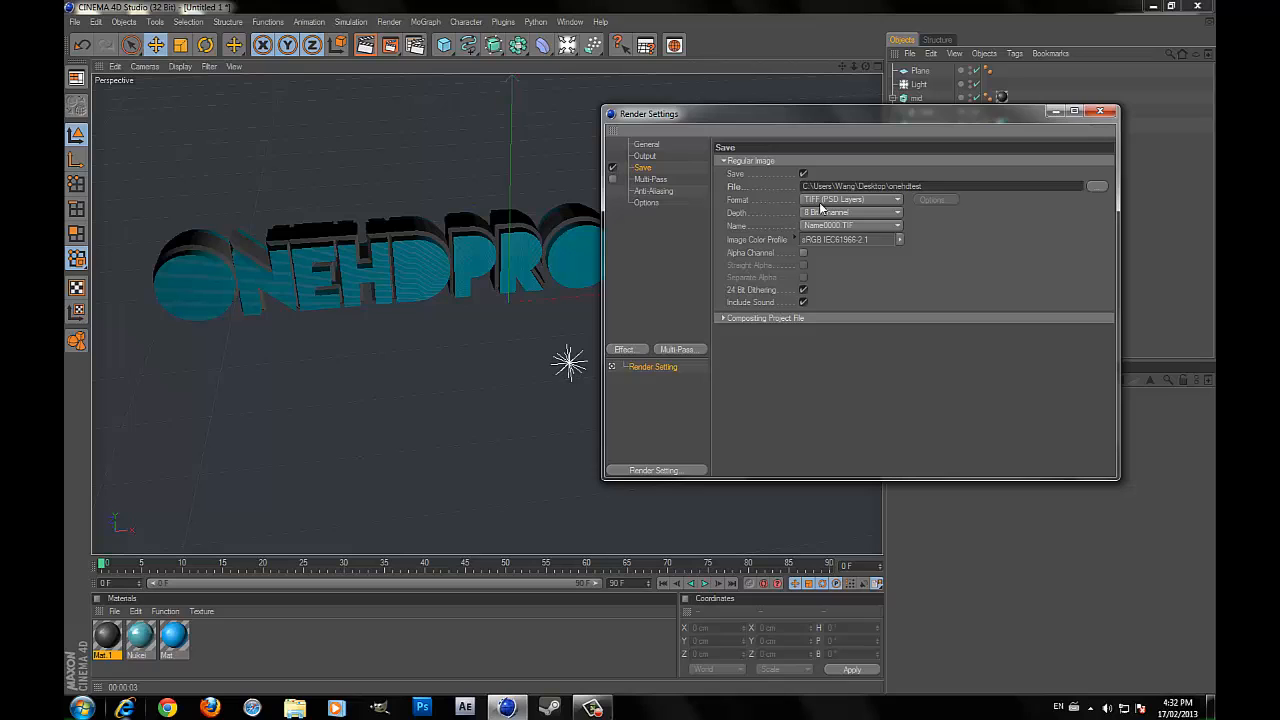
pyautogui.click(823, 200)
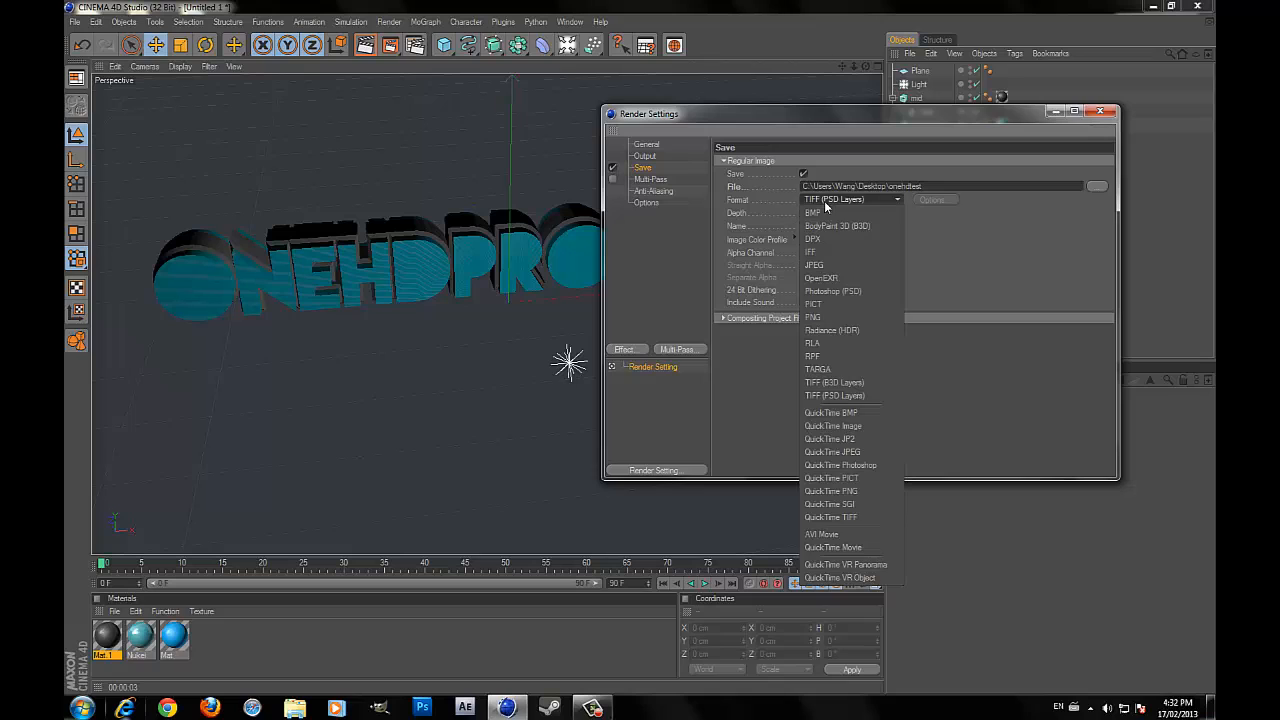
pyautogui.click(845, 317)
# Step: Set the render's anti-aliasing to Best, keep the Still Image filter and close the Render Settings
pyautogui.click(651, 180)
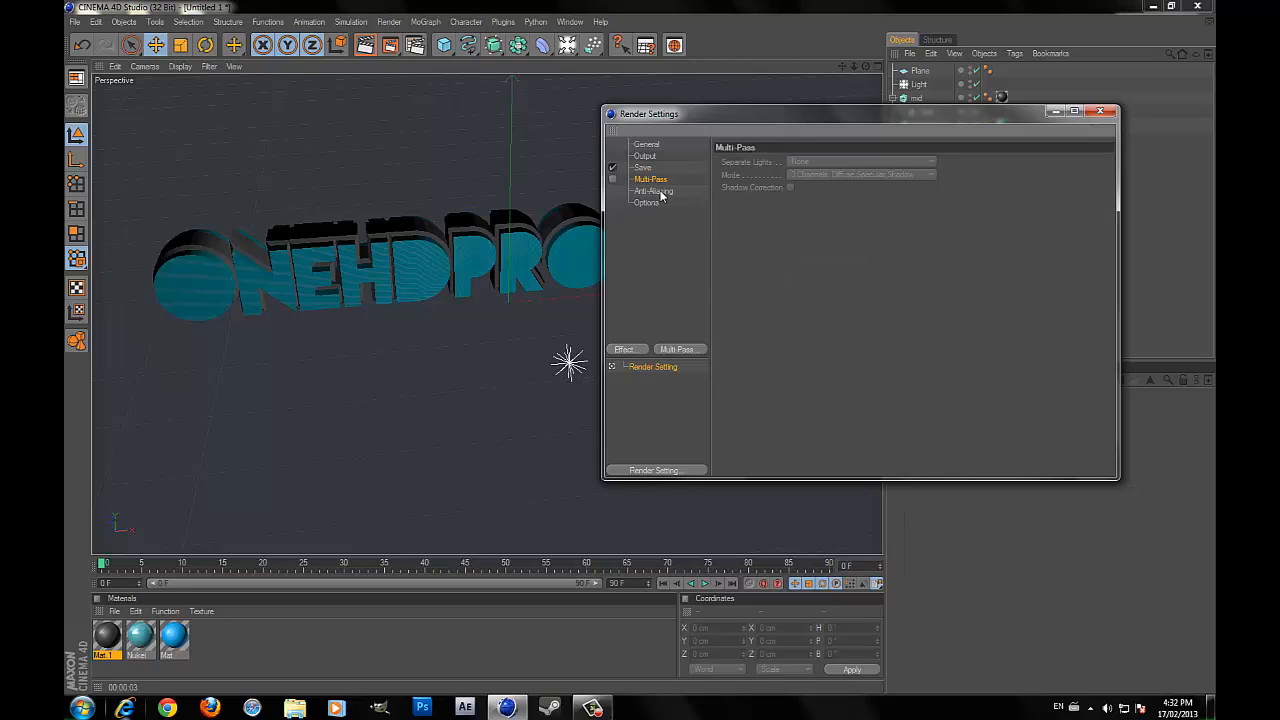
pyautogui.click(655, 191)
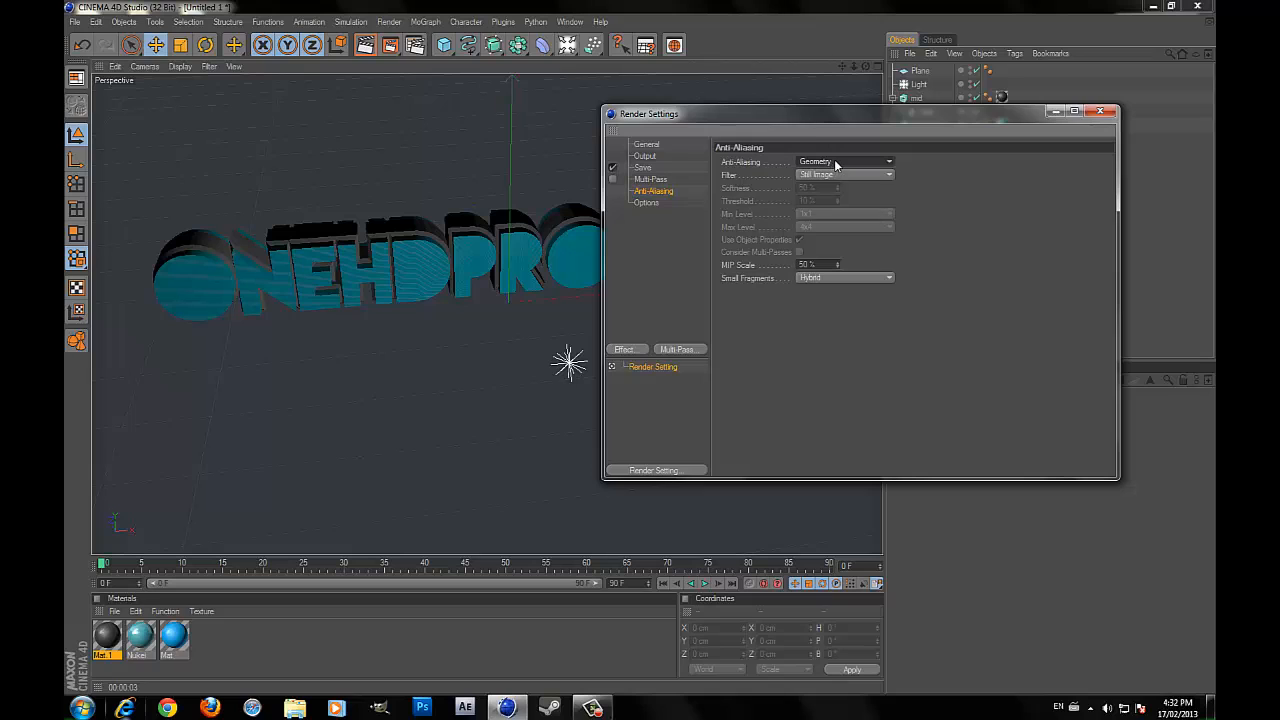
pyautogui.click(838, 202)
pyautogui.click(855, 183)
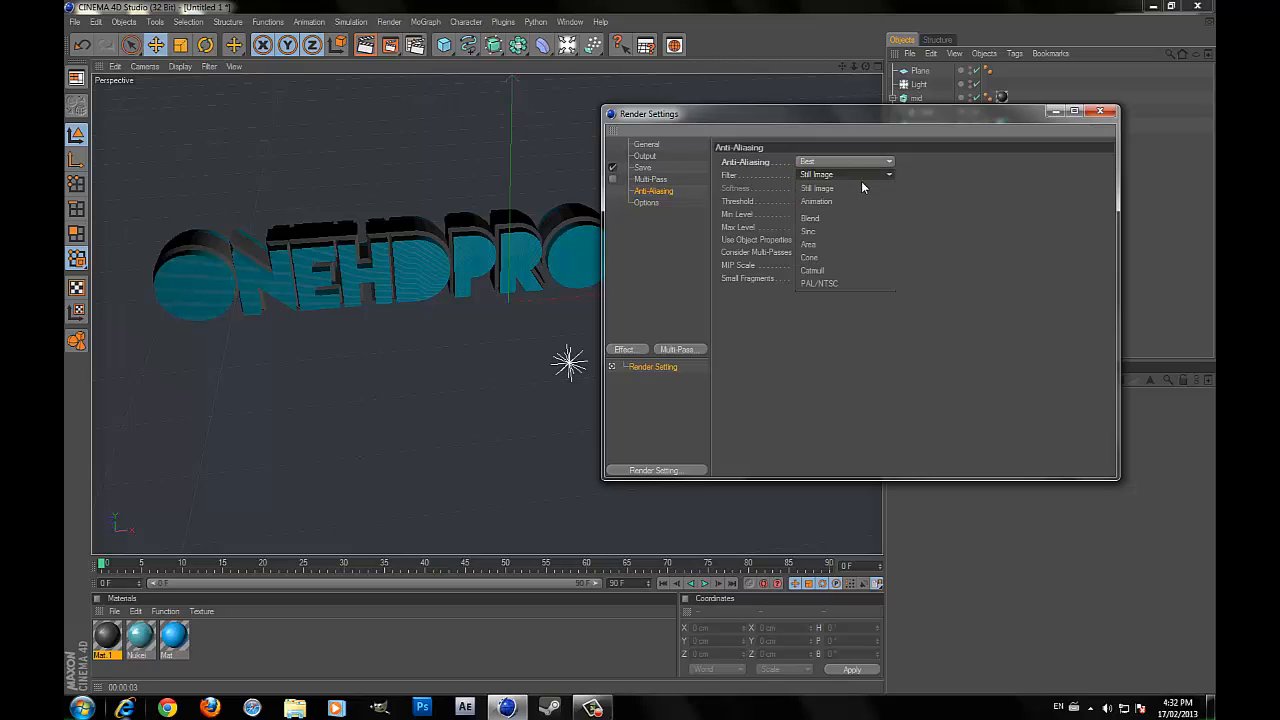
pyautogui.click(669, 272)
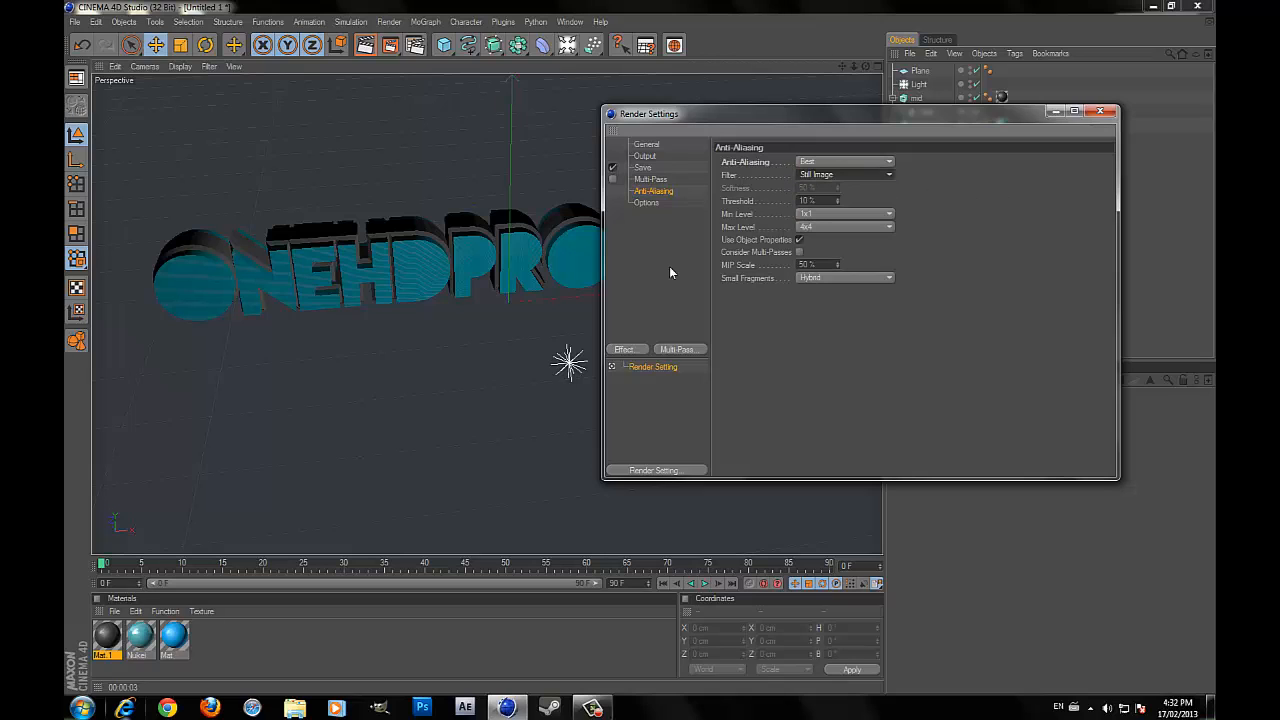
pyautogui.click(1100, 110)
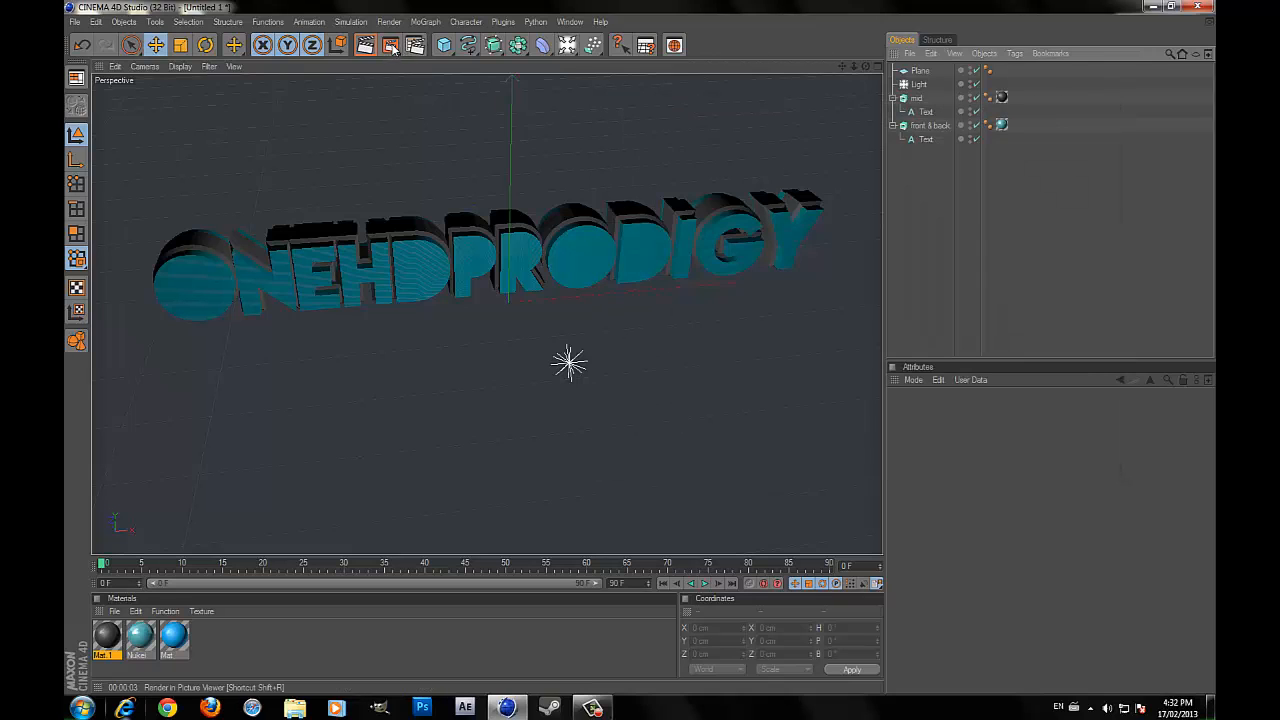
# Step: Render the final image in the Picture Viewer and return to the Windows desktop
pyautogui.click(397, 48)
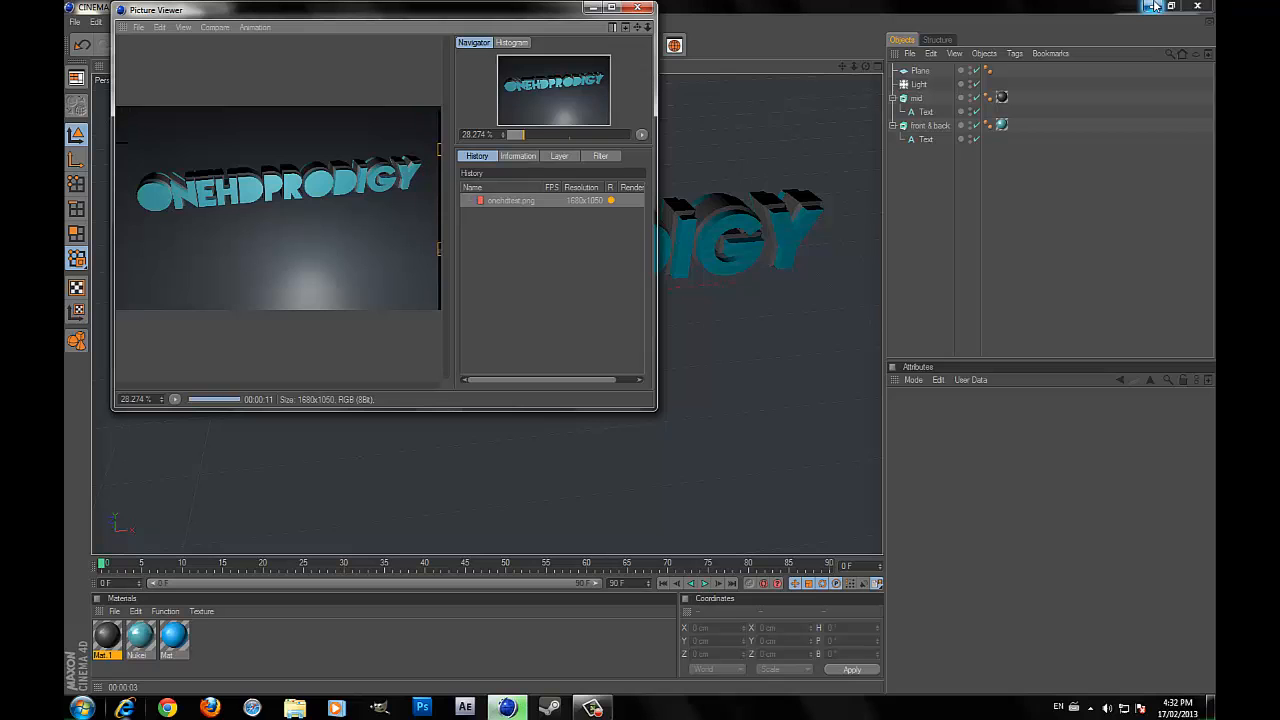
pyautogui.click(637, 7)
pyautogui.click(1153, 6)
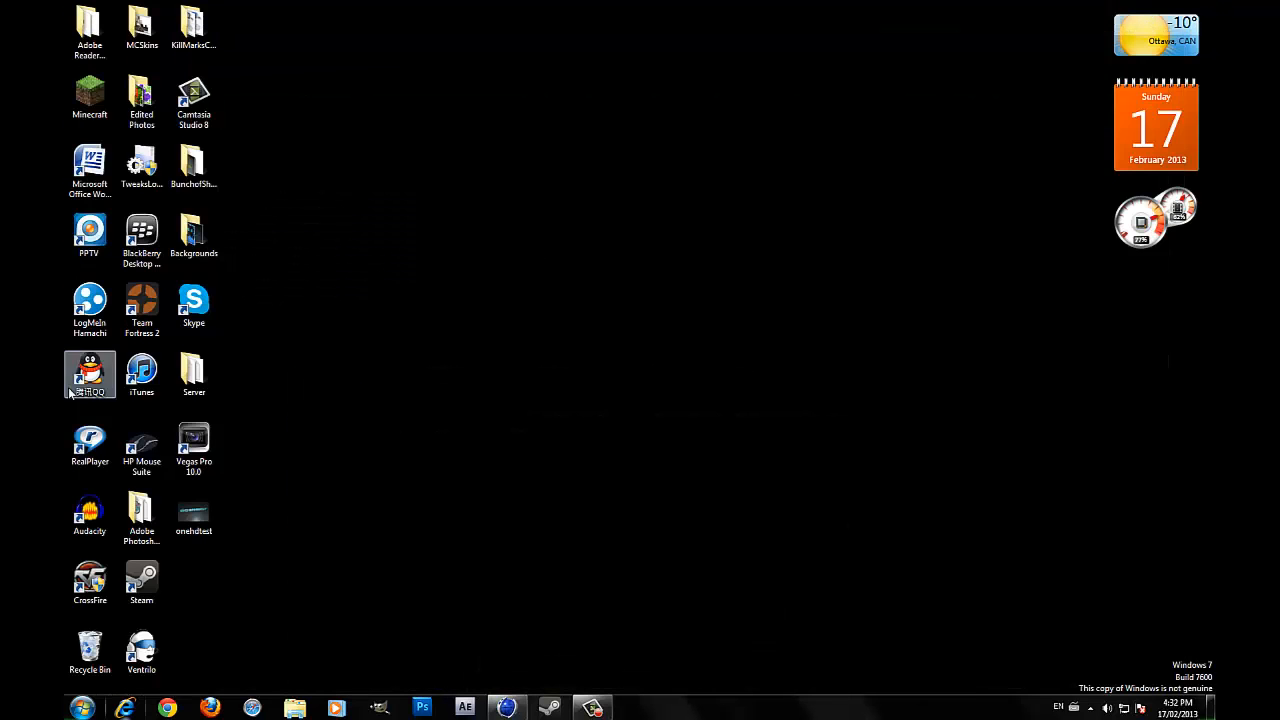
# Step: Set the rendered onehdtest image as the desktop background
pyautogui.rightClick(194, 517)
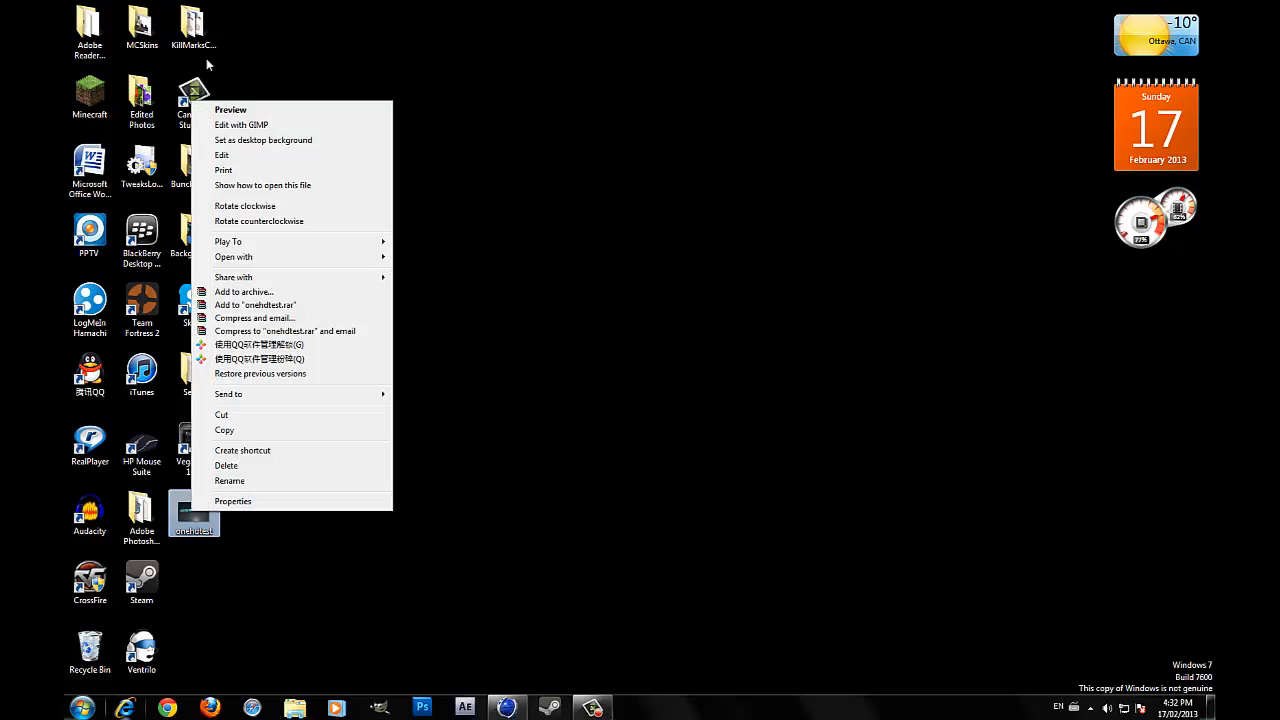
pyautogui.click(306, 141)
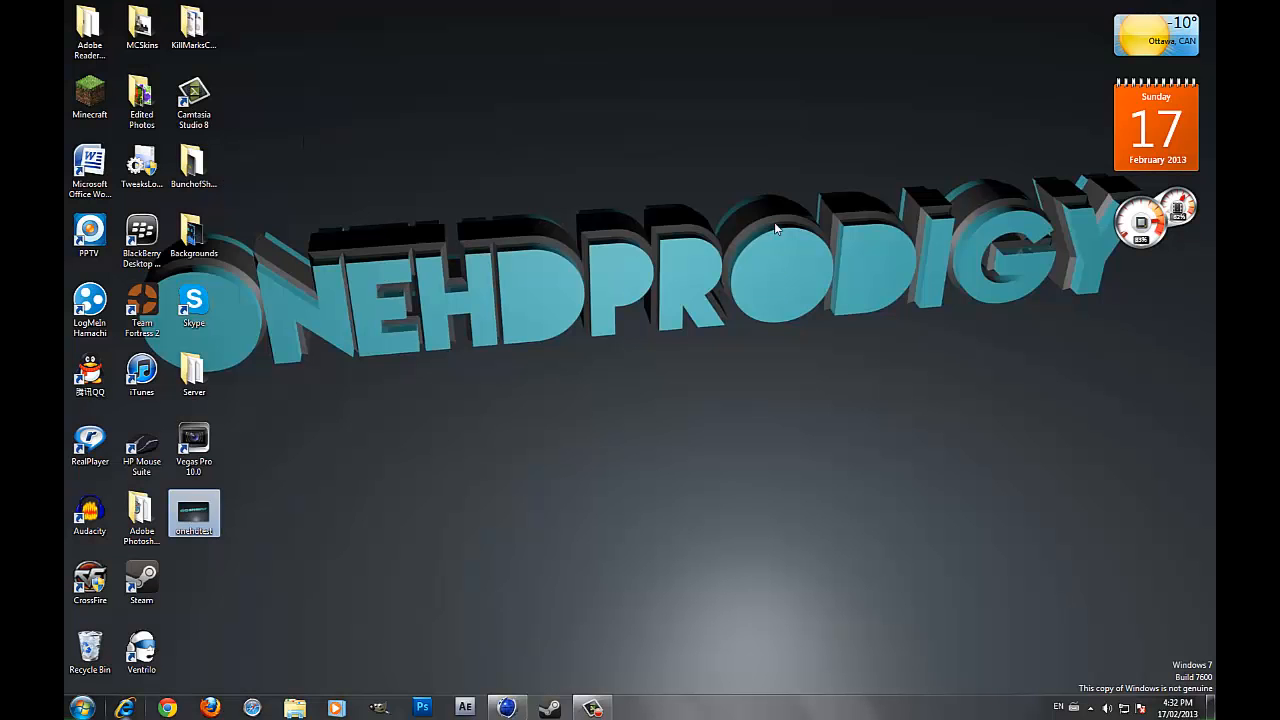
pyautogui.moveTo(471, 107); pyautogui.dragTo(671, 178)
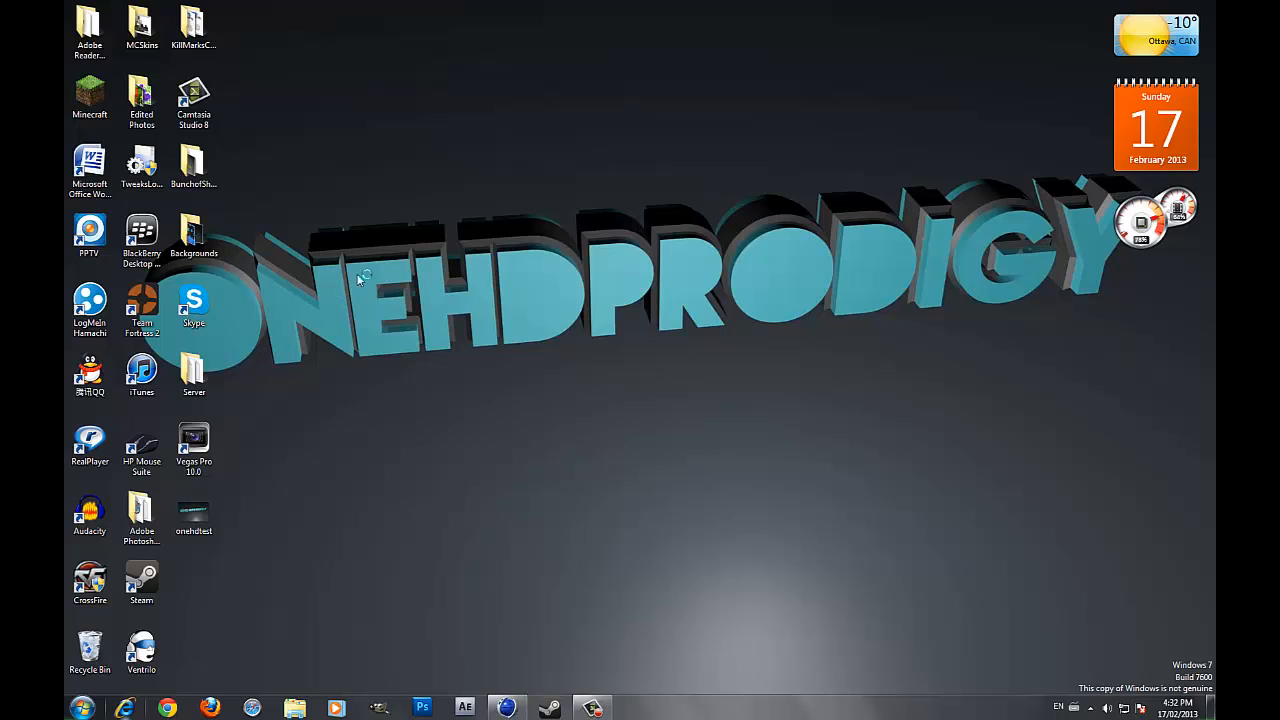